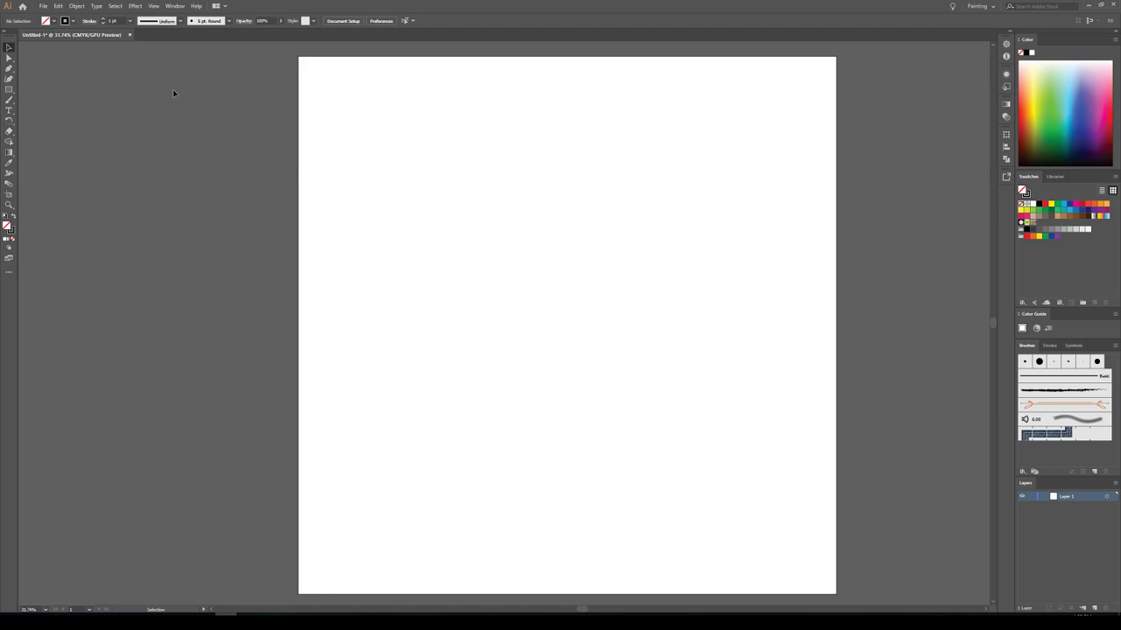
Step: Draw a dark green square with no stroke near the top of the artboard
{"action": "left_click", "coordinate": [10, 89]}
{"action": "left_click", "coordinate": [53, 20]}
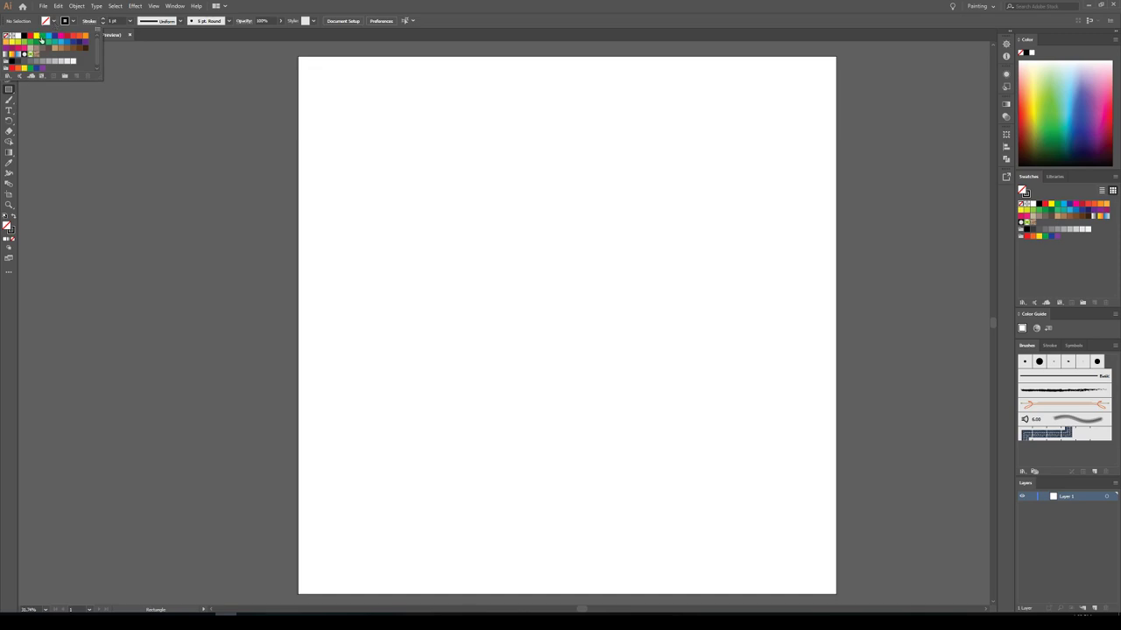
{"action": "left_click", "coordinate": [30, 42]}
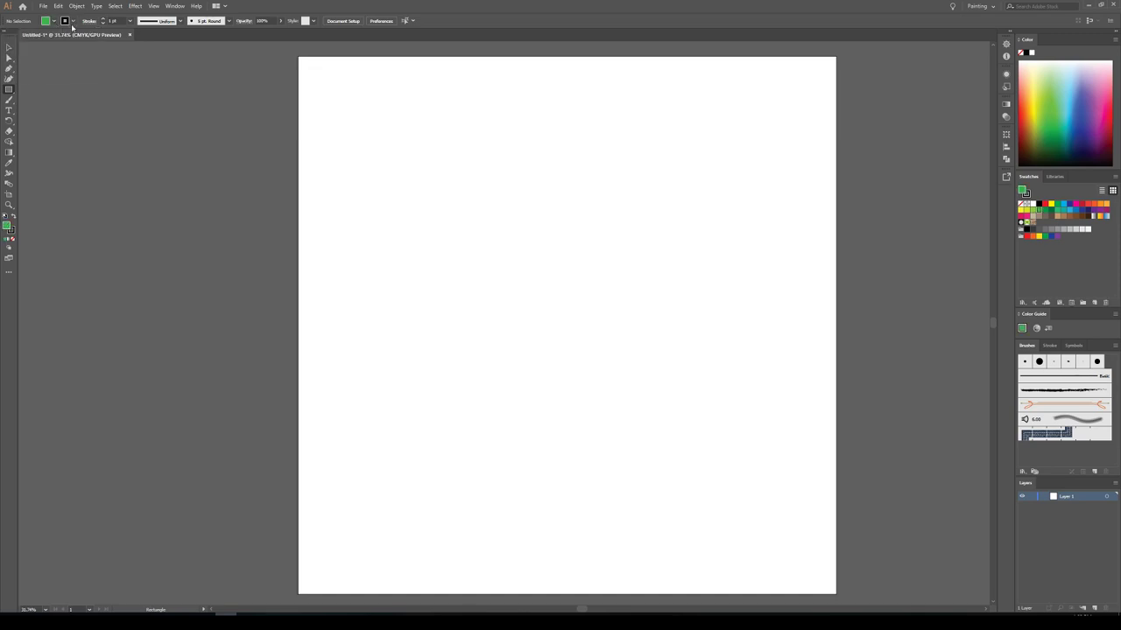
{"action": "left_click", "coordinate": [72, 21]}
{"action": "left_click", "coordinate": [7, 36]}
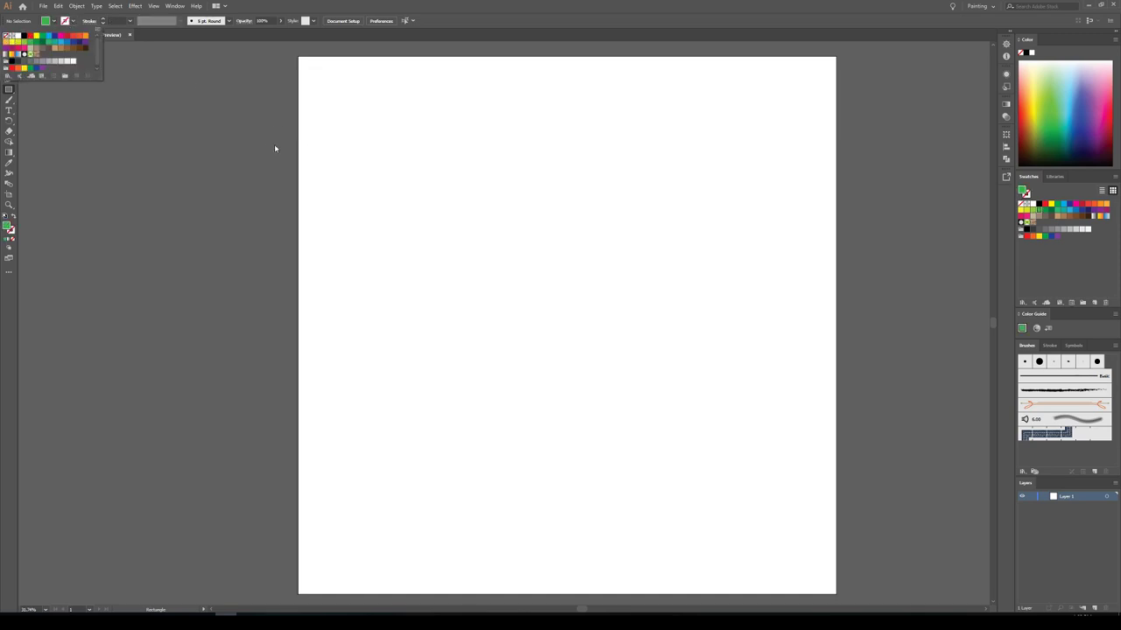
{"action": "left_click_drag", "start_coordinate": [415, 122], "coordinate": [691, 317]}
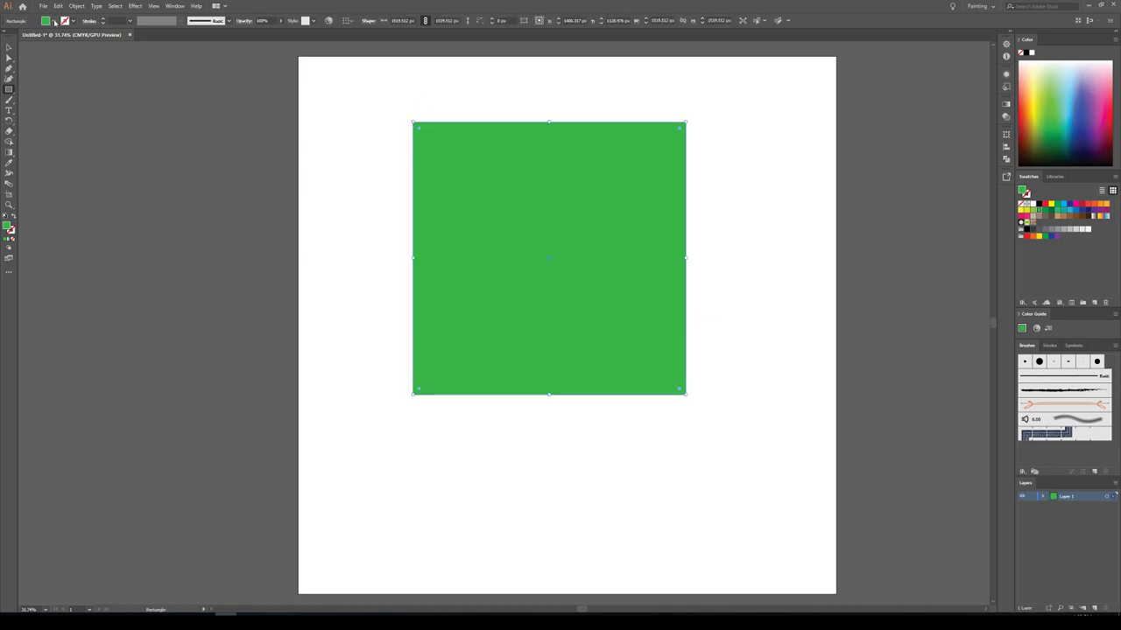
{"action": "left_click", "coordinate": [54, 20]}
{"action": "left_click", "coordinate": [34, 49]}
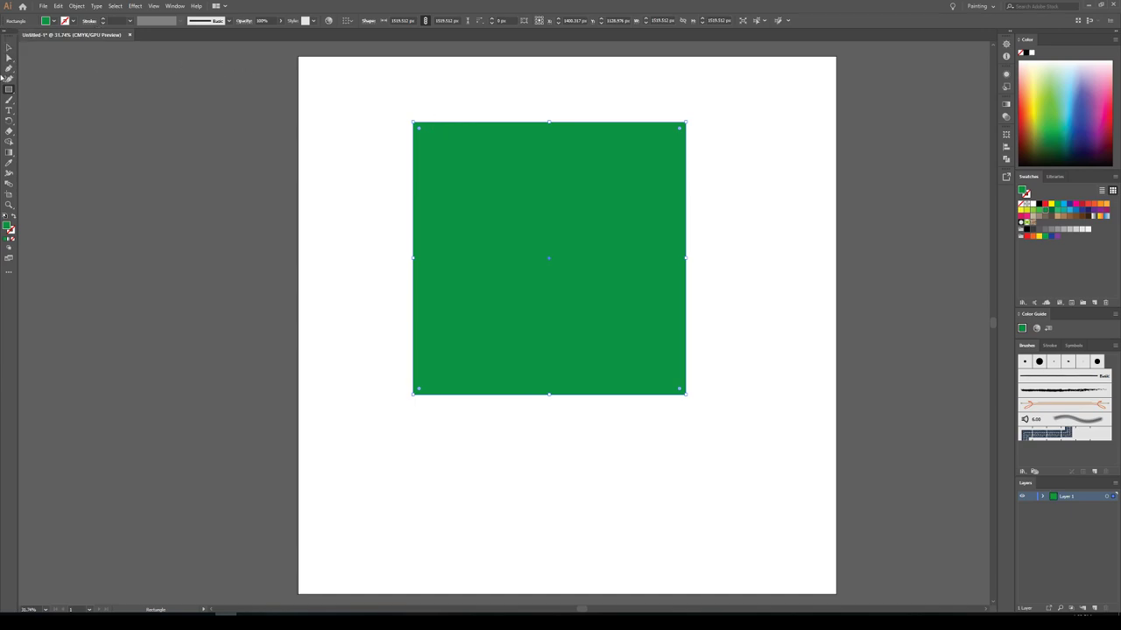
Step: Drag both top corners to the centre to form a triangle, then shrink it near the top
{"action": "left_click", "coordinate": [9, 56]}
{"action": "left_click", "coordinate": [414, 123]}
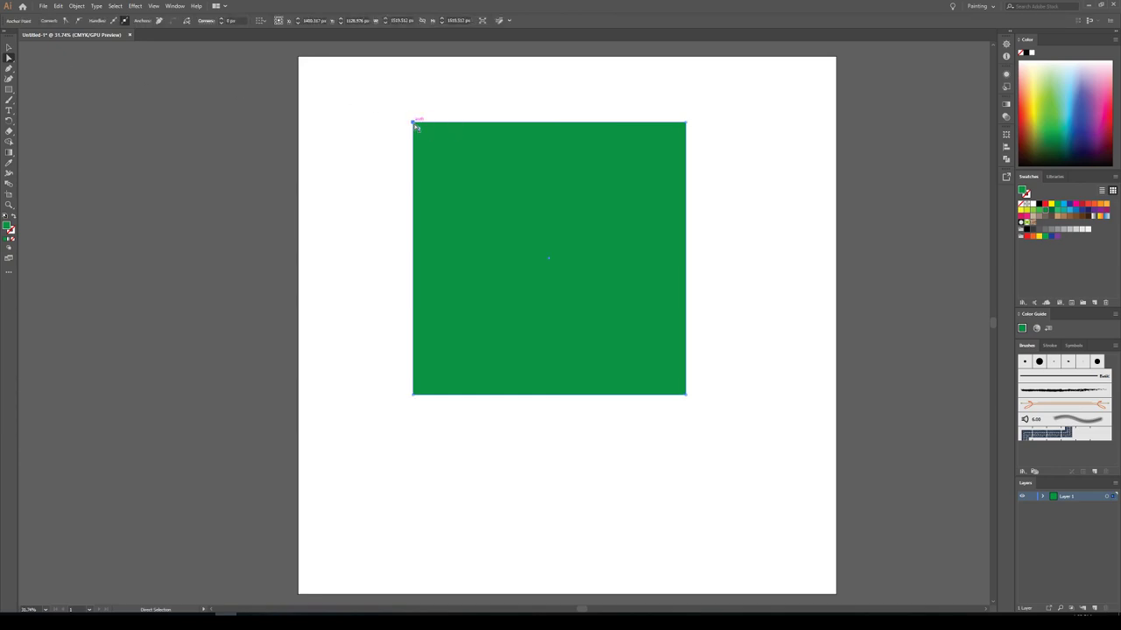
{"action": "left_click_drag", "start_coordinate": [415, 127], "coordinate": [550, 123]}
{"action": "left_click_drag", "start_coordinate": [686, 122], "coordinate": [549, 123]}
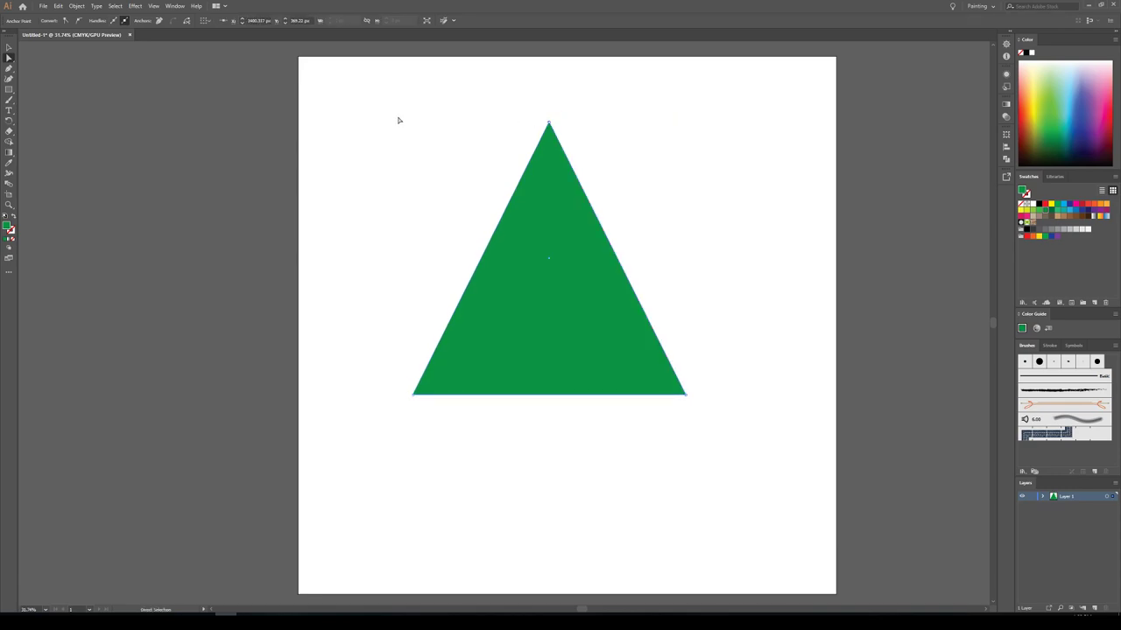
{"action": "left_click", "coordinate": [8, 46]}
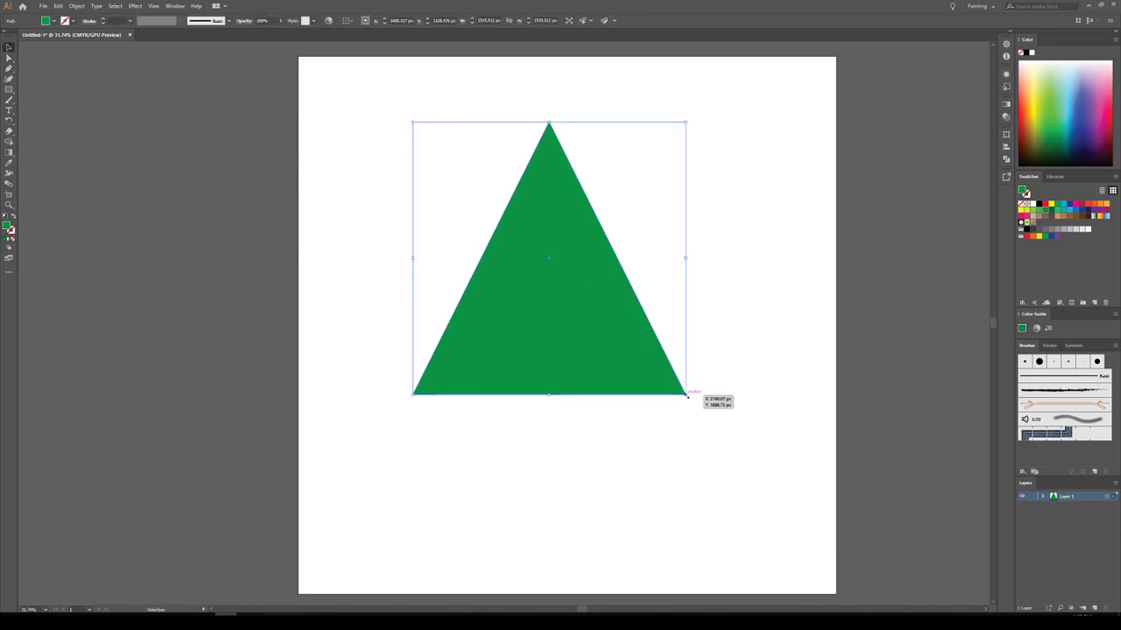
{"action": "left_click_drag", "start_coordinate": [687, 396], "coordinate": [564, 181]}
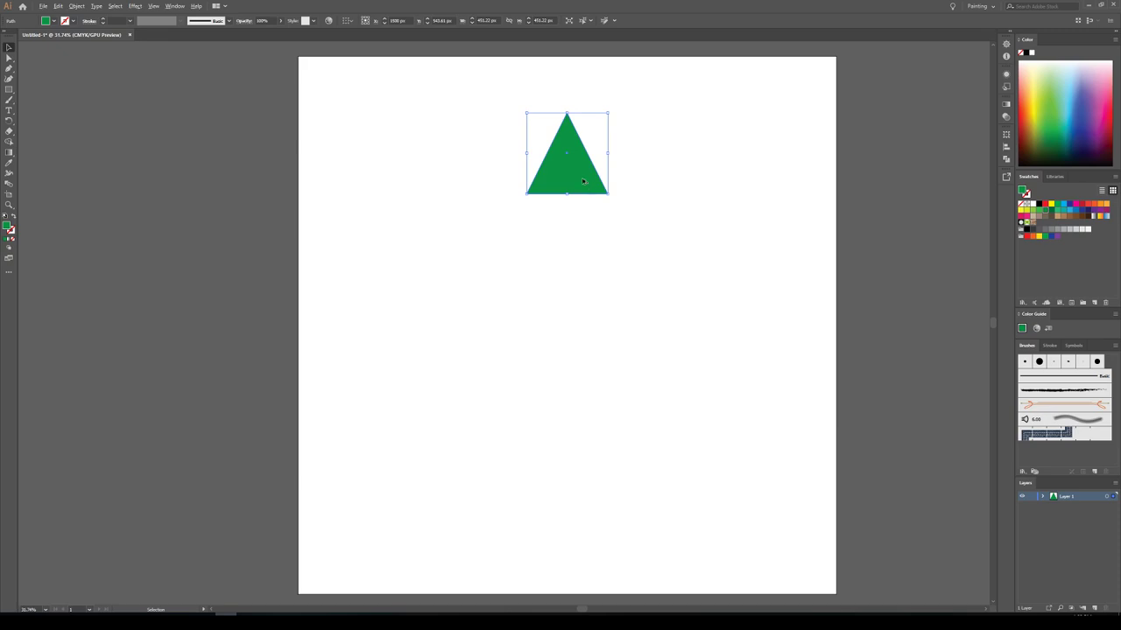
Step: Stack two progressively larger copies of the triangle below the first as lower tiers
{"action": "left_click_drag", "start_coordinate": [577, 175], "coordinate": [580, 215]}
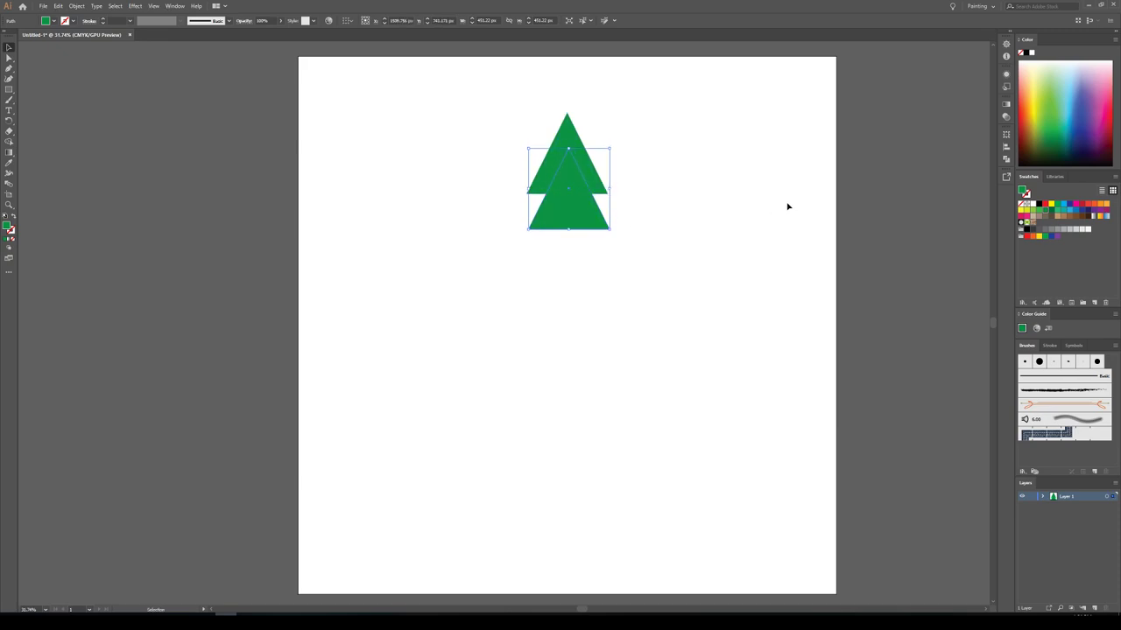
{"action": "key", "text": "ctrl+z"}
{"action": "left_click_drag", "start_coordinate": [572, 176], "coordinate": [573, 219]}
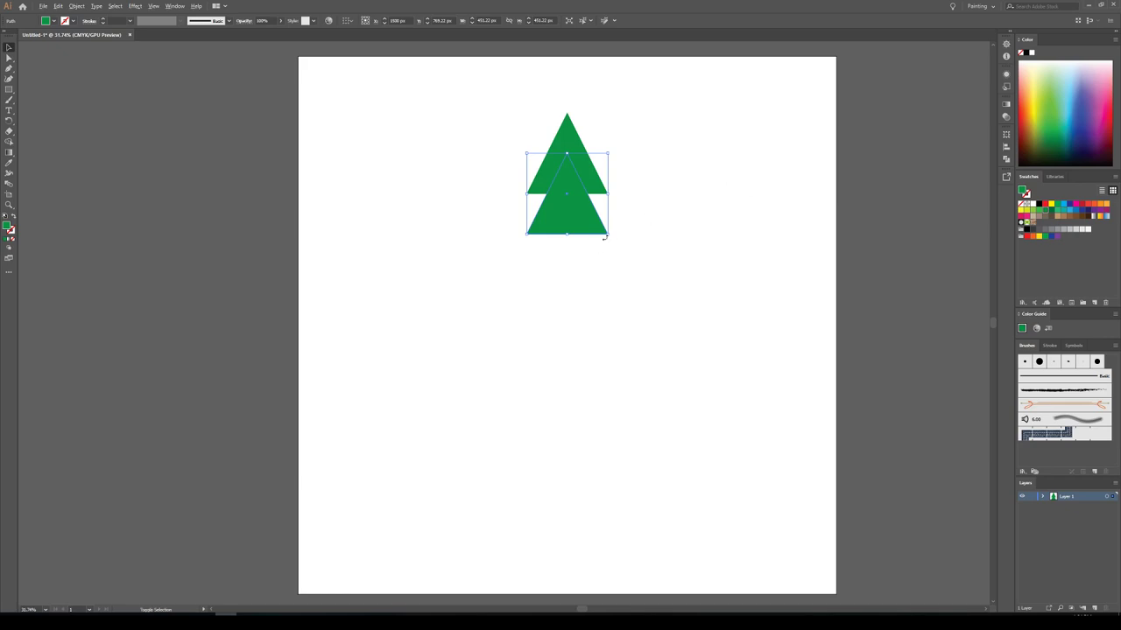
{"action": "left_click_drag", "start_coordinate": [608, 235], "coordinate": [631, 251]}
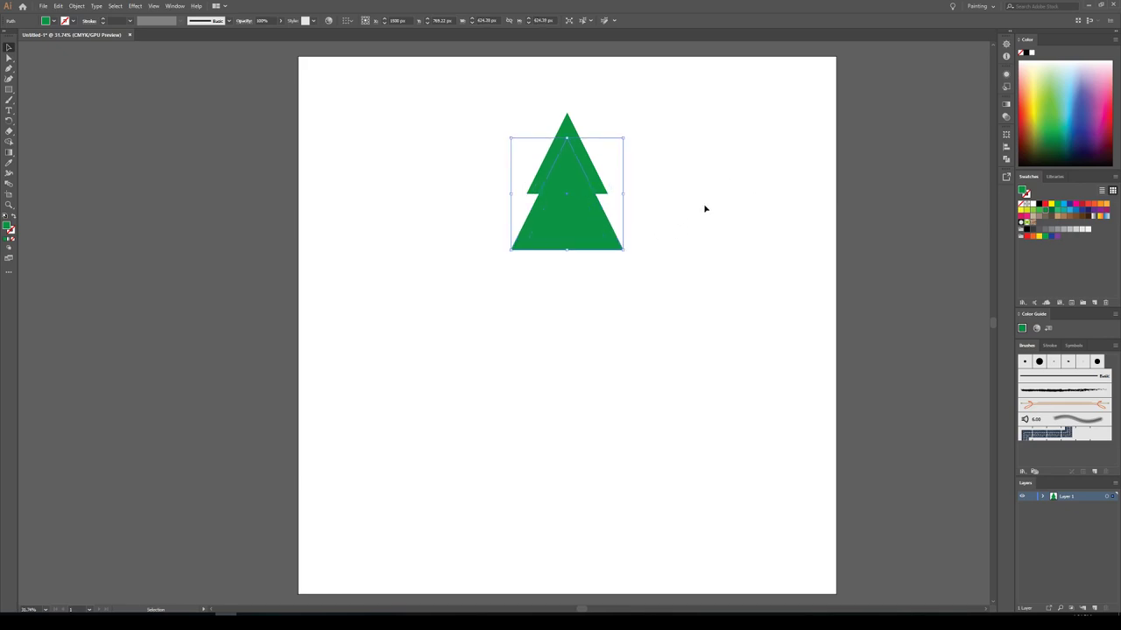
{"action": "left_click", "coordinate": [770, 211]}
{"action": "left_click", "coordinate": [573, 230]}
{"action": "left_click_drag", "start_coordinate": [579, 223], "coordinate": [666, 329]}
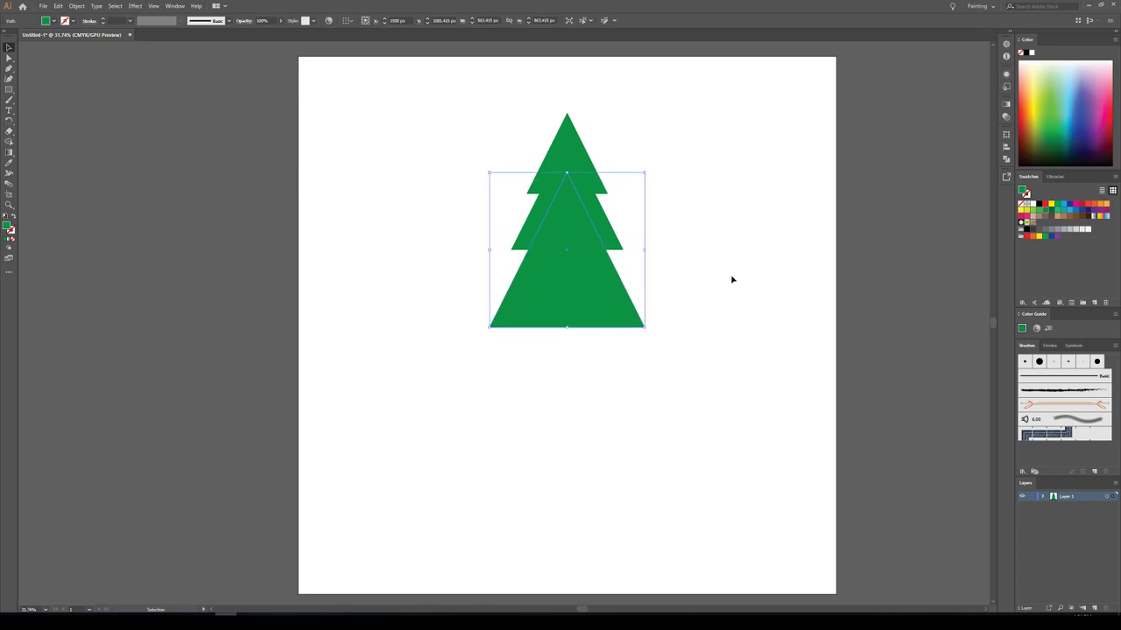
{"action": "left_click", "coordinate": [731, 279]}
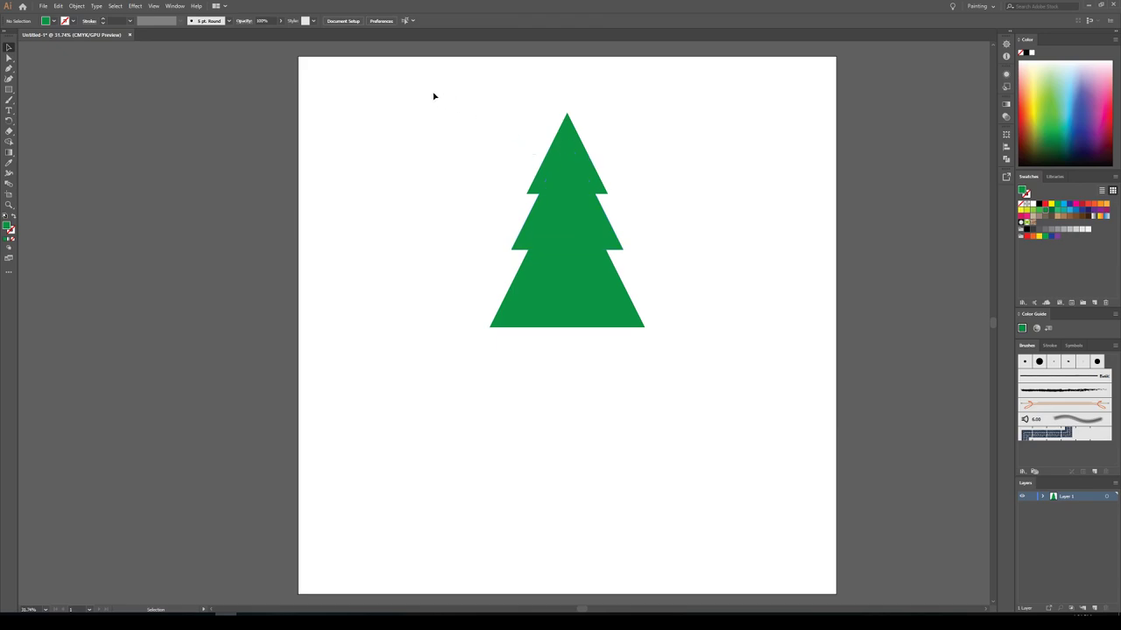
Step: Unite the three triangles with Pathfinder into one pine tree shape
{"action": "left_click_drag", "start_coordinate": [433, 85], "coordinate": [657, 328]}
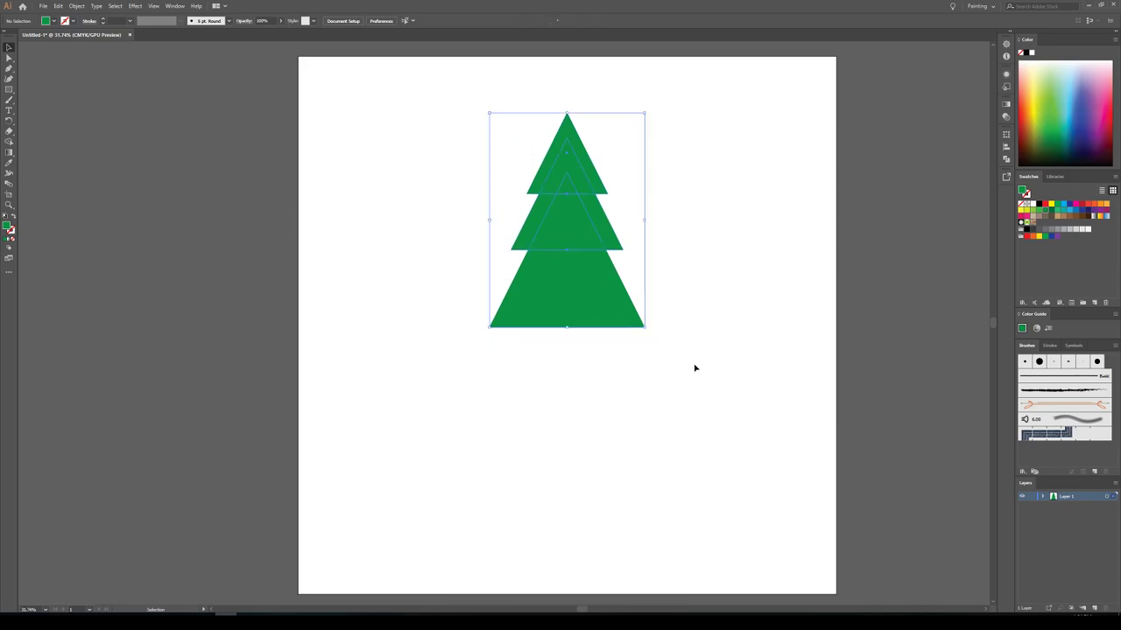
{"action": "left_click", "coordinate": [1007, 161]}
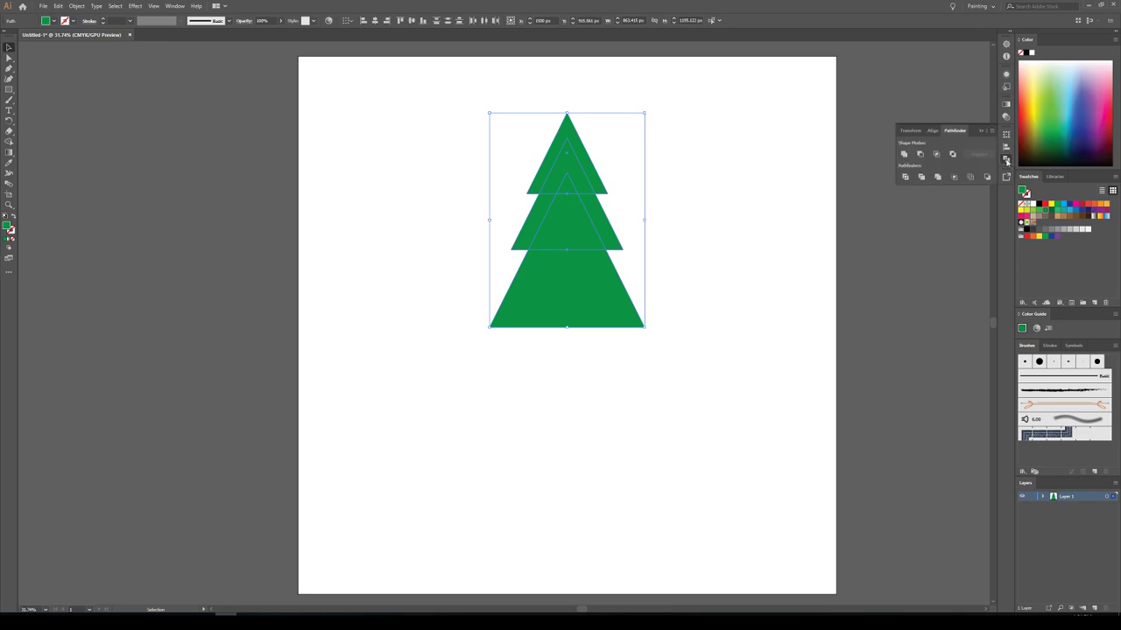
{"action": "left_click", "coordinate": [905, 156]}
{"action": "left_click", "coordinate": [758, 218]}
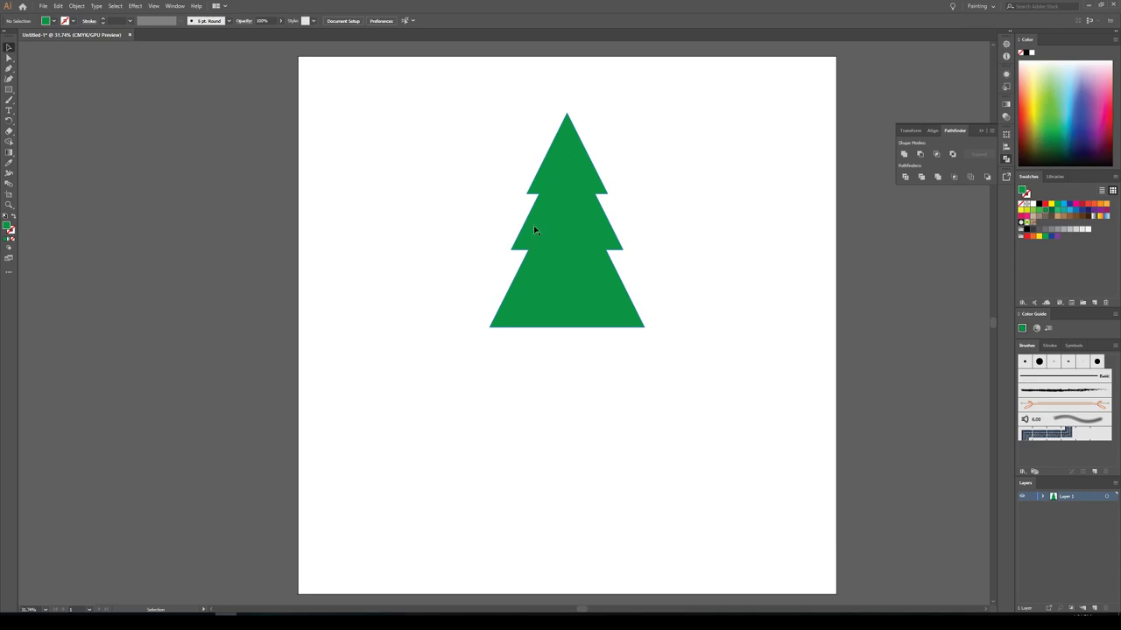
Step: Cut away the tree's right half using a black rectangle and Minus Front
{"action": "left_click", "coordinate": [9, 91]}
{"action": "left_click_drag", "start_coordinate": [567, 91], "coordinate": [714, 438]}
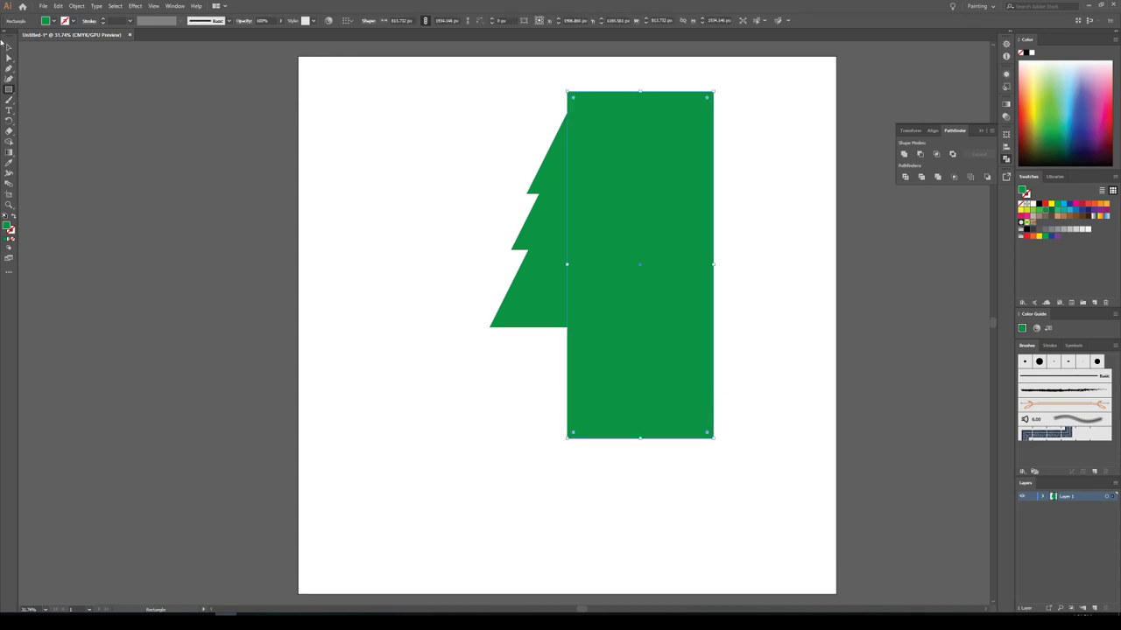
{"action": "left_click", "coordinate": [54, 20]}
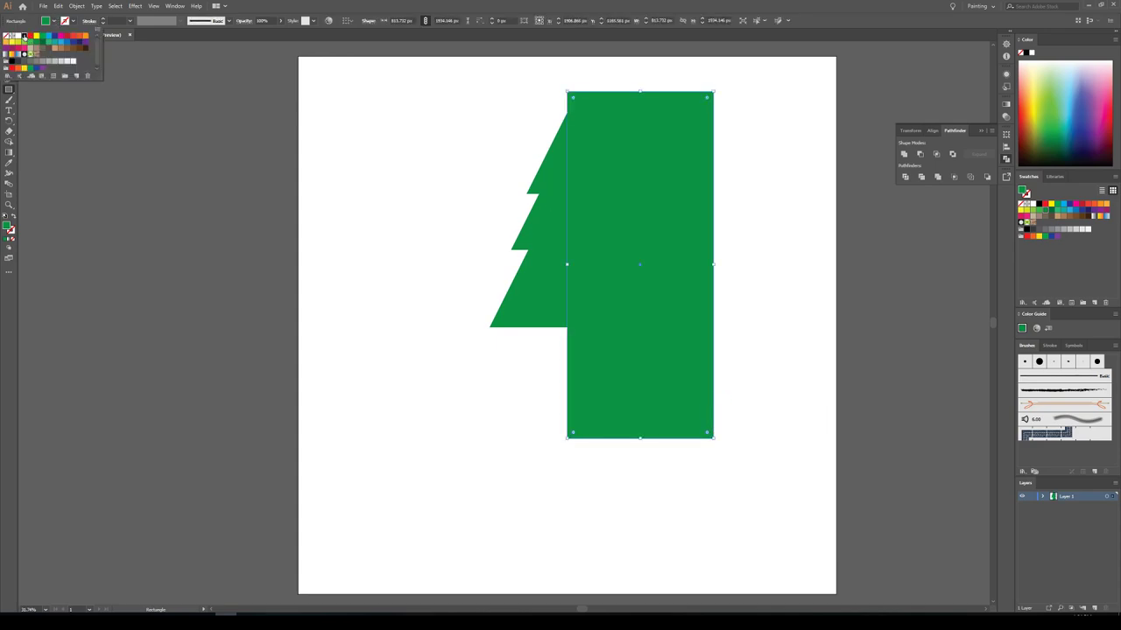
{"action": "left_click", "coordinate": [25, 37]}
{"action": "left_click", "coordinate": [223, 105]}
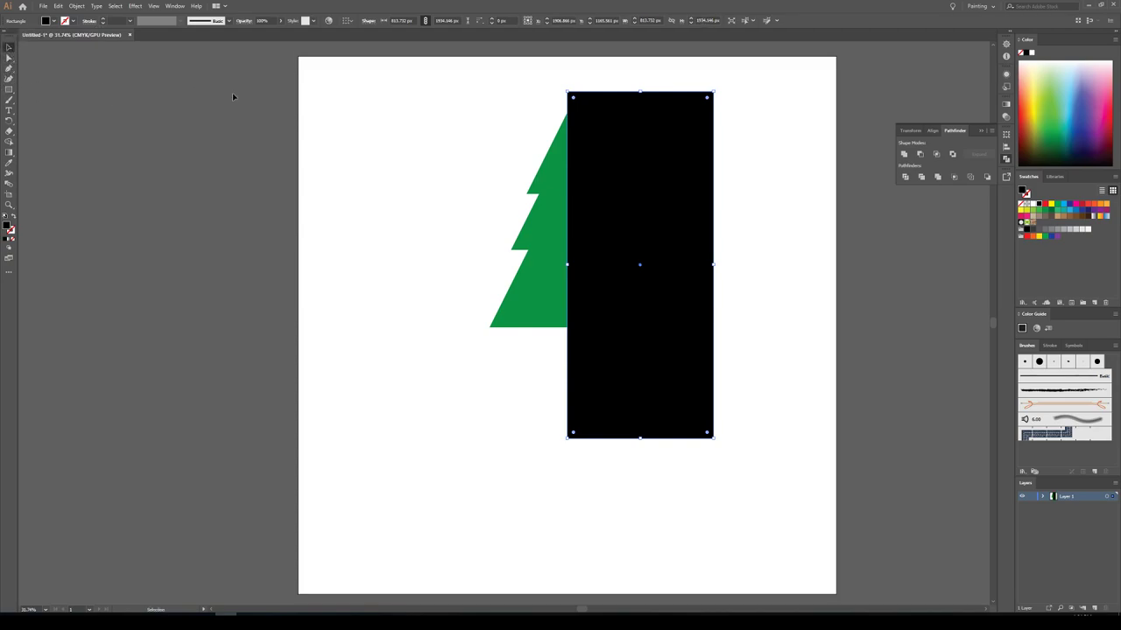
{"action": "left_click", "coordinate": [411, 118]}
{"action": "left_click_drag", "start_coordinate": [473, 113], "coordinate": [676, 324]}
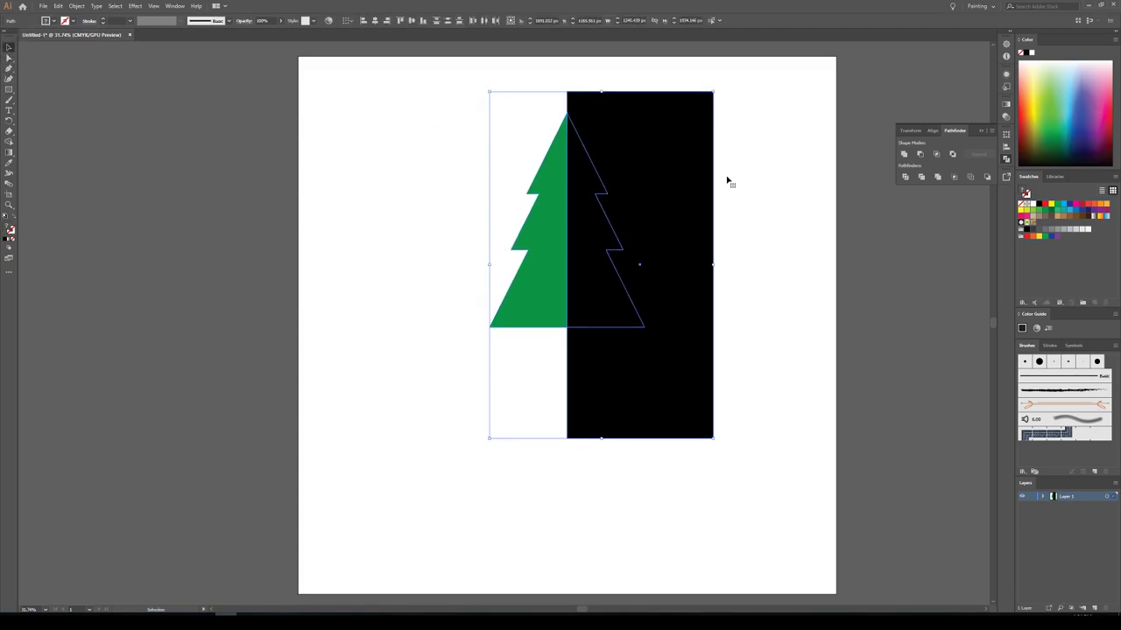
{"action": "left_click", "coordinate": [919, 154]}
{"action": "left_click", "coordinate": [510, 178]}
Step: Duplicate the left half, reflect it vertically and join it as the right half
{"action": "left_click", "coordinate": [544, 200]}
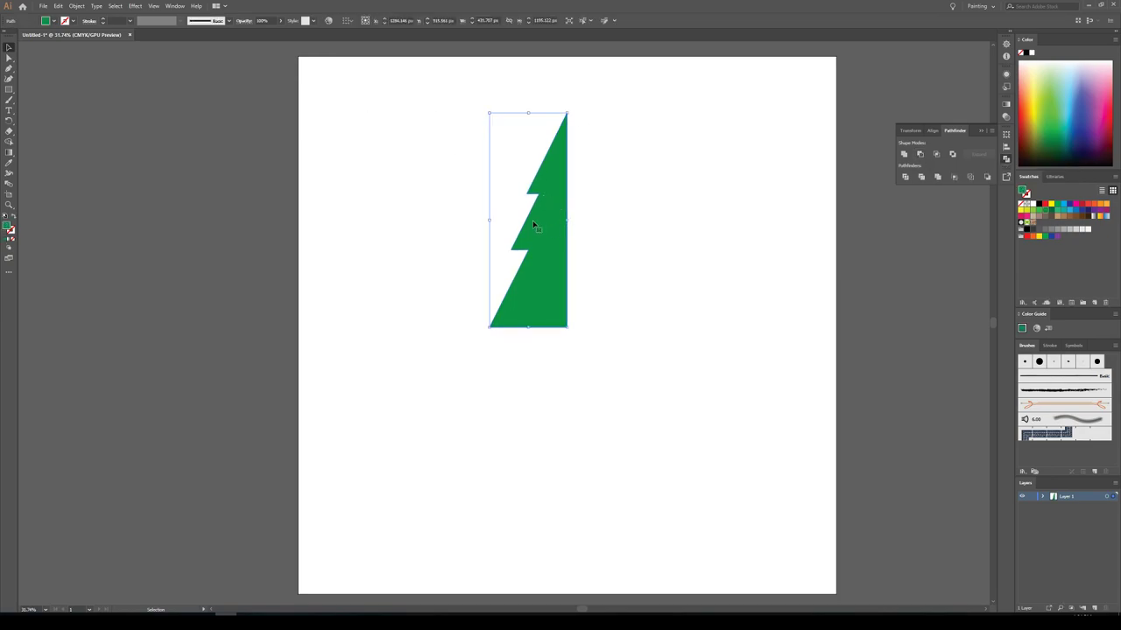
{"action": "left_click_drag", "start_coordinate": [557, 228], "coordinate": [576, 228], "text": "alt"}
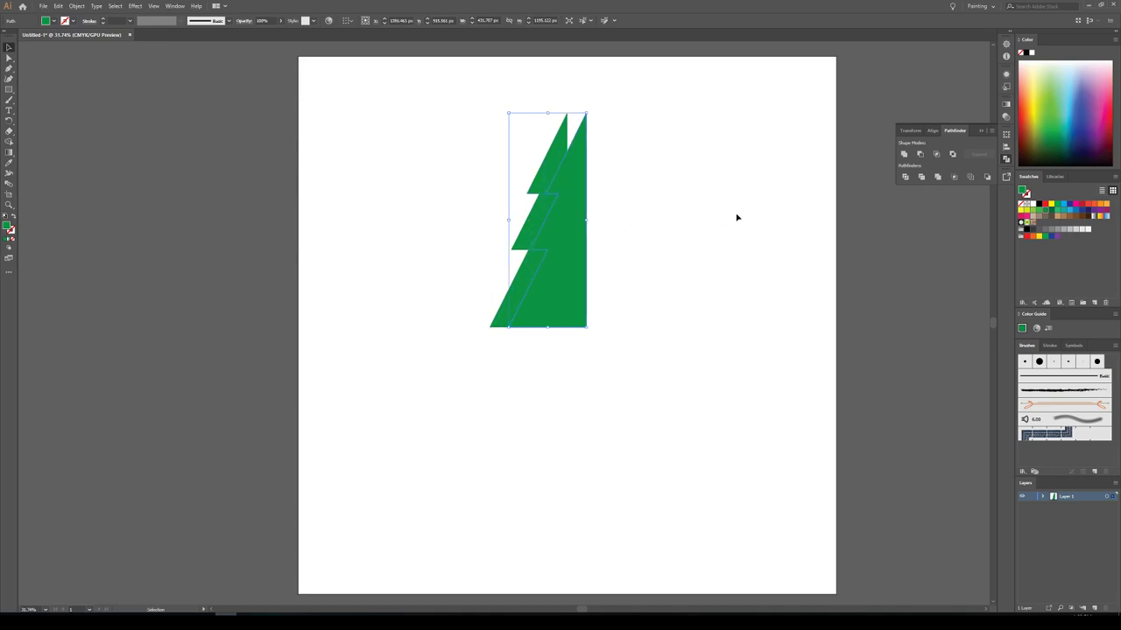
{"action": "right_click", "coordinate": [567, 240]}
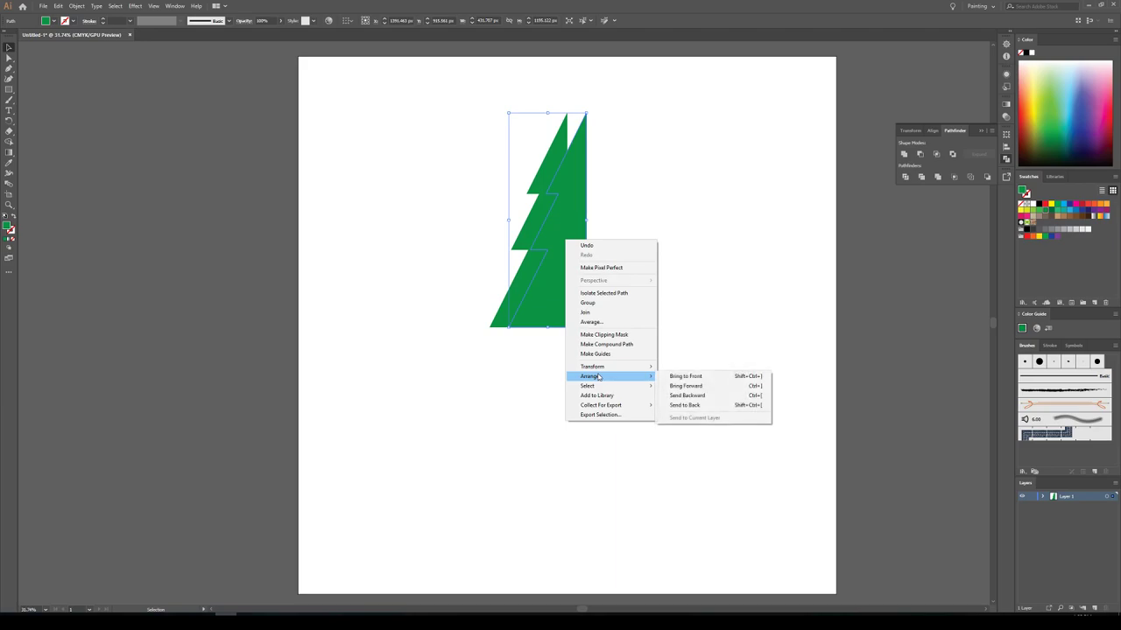
{"action": "mouse_move", "coordinate": [604, 366]}
{"action": "left_click", "coordinate": [678, 399]}
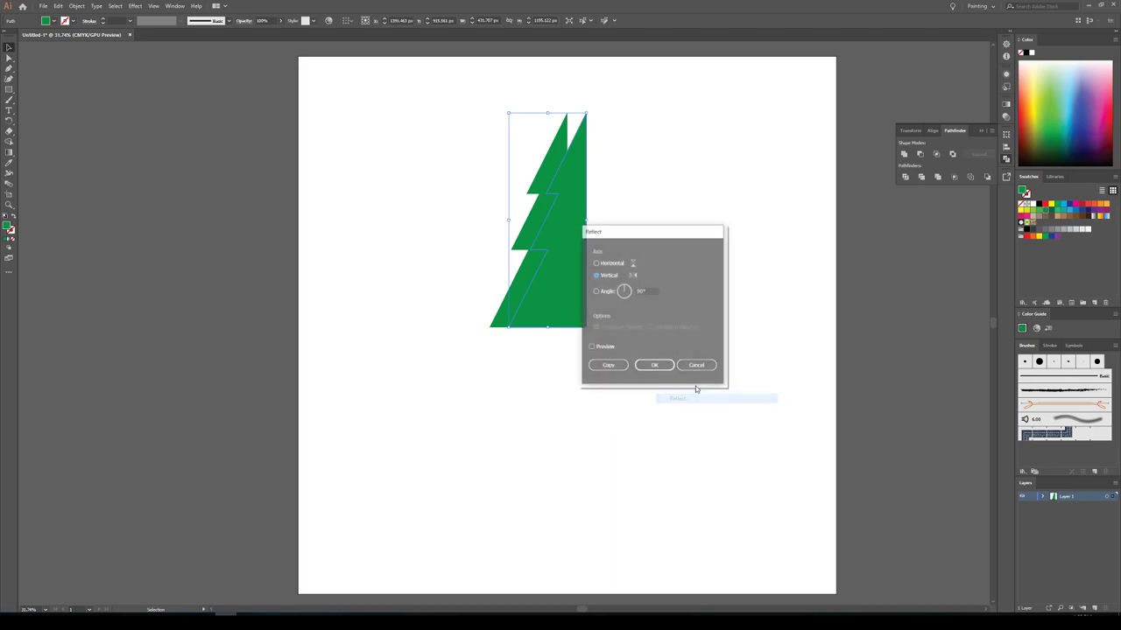
{"action": "left_click", "coordinate": [655, 364]}
{"action": "left_click_drag", "start_coordinate": [563, 278], "coordinate": [621, 280]}
{"action": "left_click", "coordinate": [688, 247]}
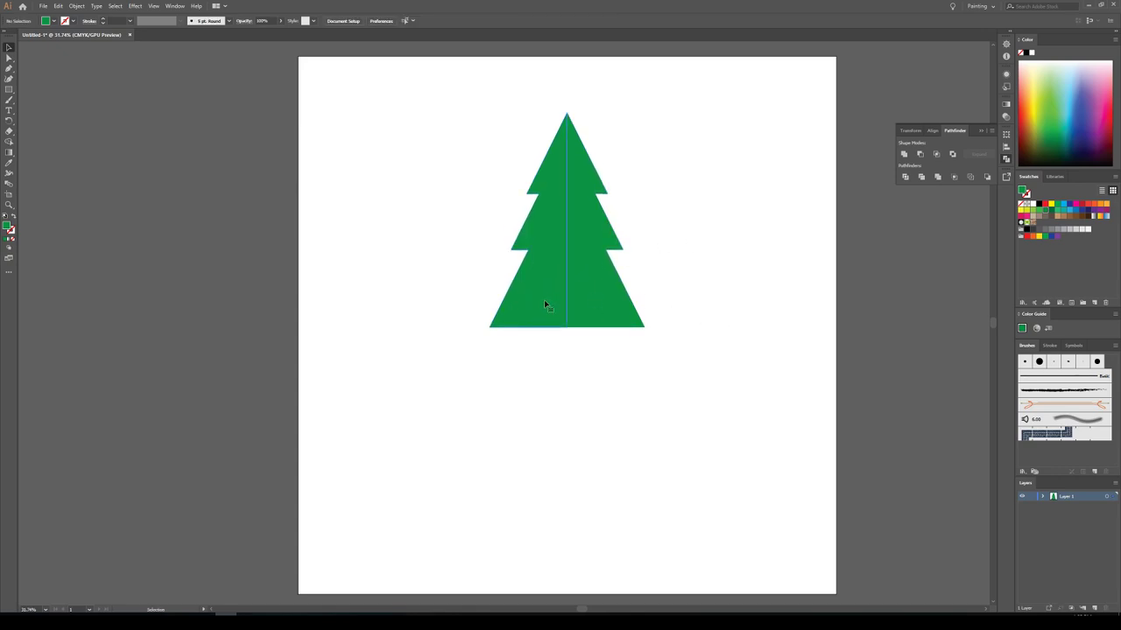
Step: Fill the tree's right half with darker green #017533
{"action": "left_click", "coordinate": [591, 298]}
{"action": "left_click", "coordinate": [551, 302]}
{"action": "left_click", "coordinate": [593, 303]}
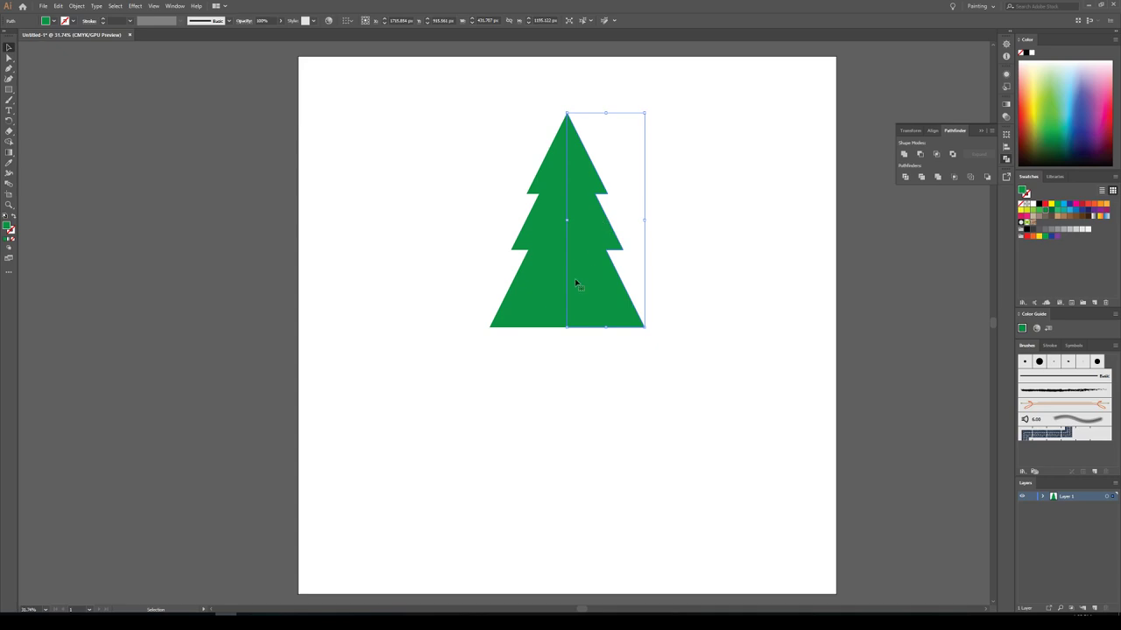
{"action": "double_click", "coordinate": [10, 229]}
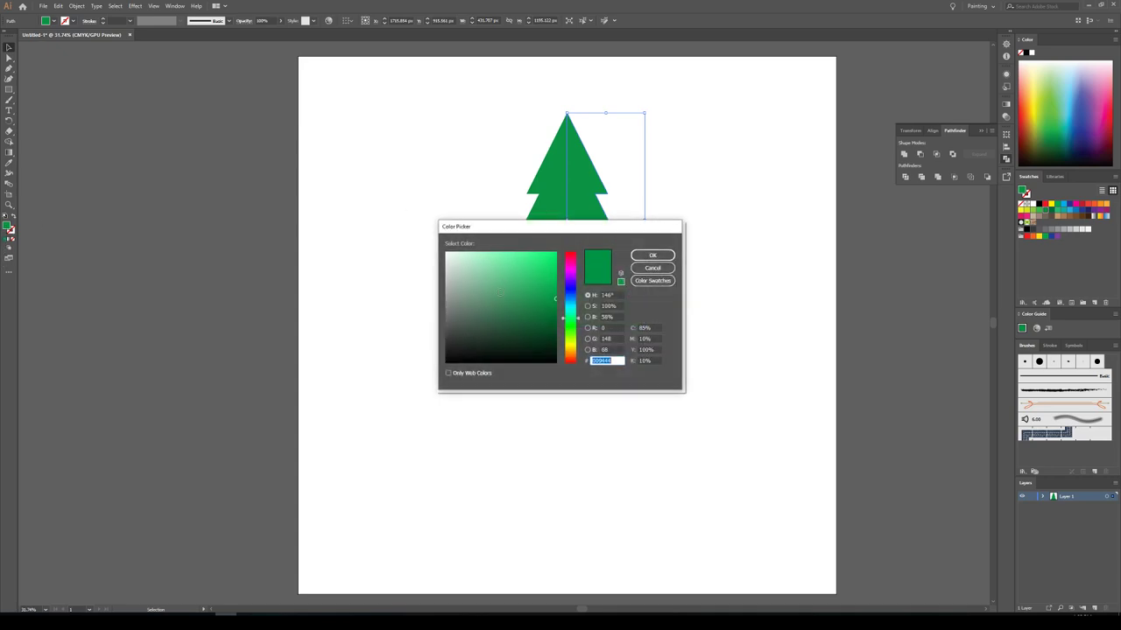
{"action": "left_click", "coordinate": [555, 312]}
{"action": "left_click", "coordinate": [652, 256]}
{"action": "left_click", "coordinate": [750, 257]}
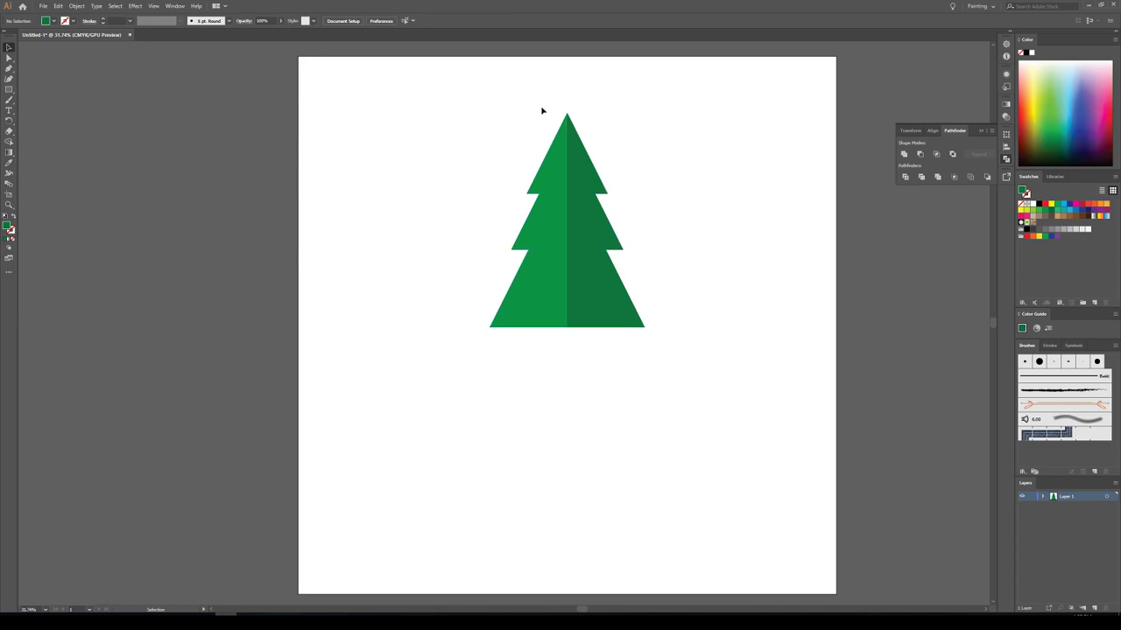
{"action": "left_click", "coordinate": [8, 90]}
Step: Draw a thin brown trunk rectangle below the tree's centre
{"action": "left_click", "coordinate": [53, 21]}
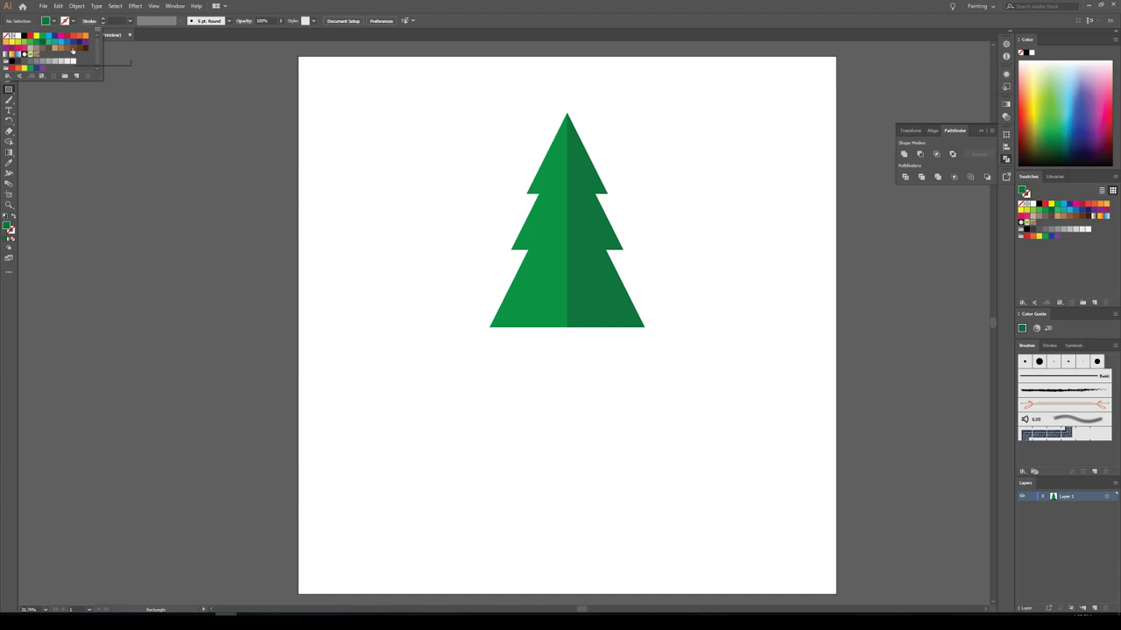
{"action": "left_click", "coordinate": [74, 50]}
{"action": "left_click", "coordinate": [69, 51]}
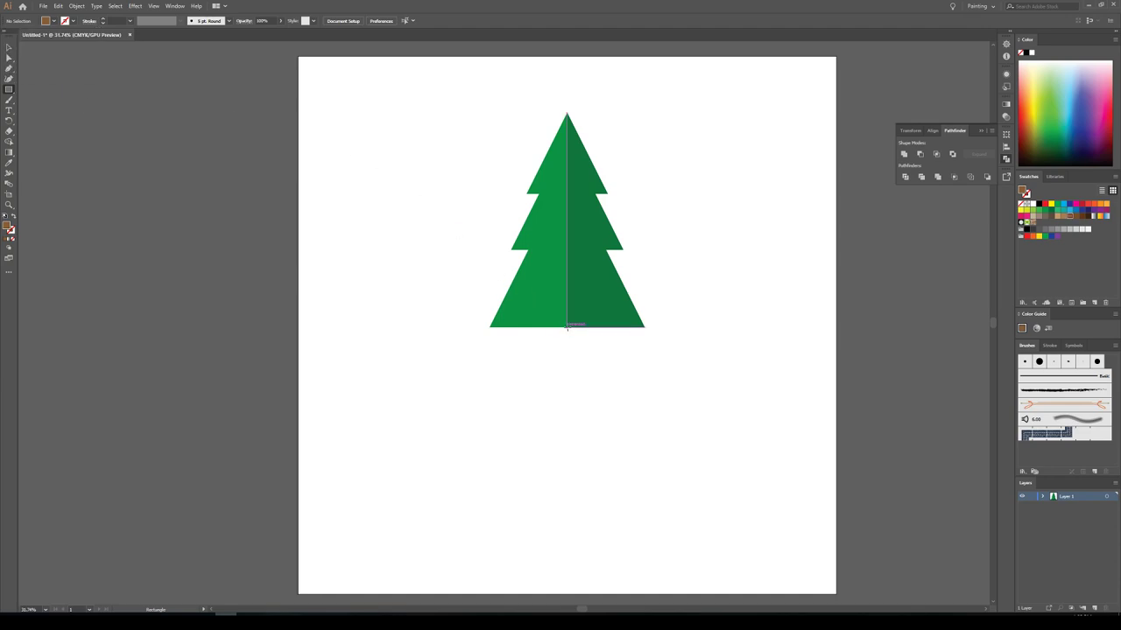
{"action": "left_click_drag", "start_coordinate": [568, 327], "coordinate": [560, 367]}
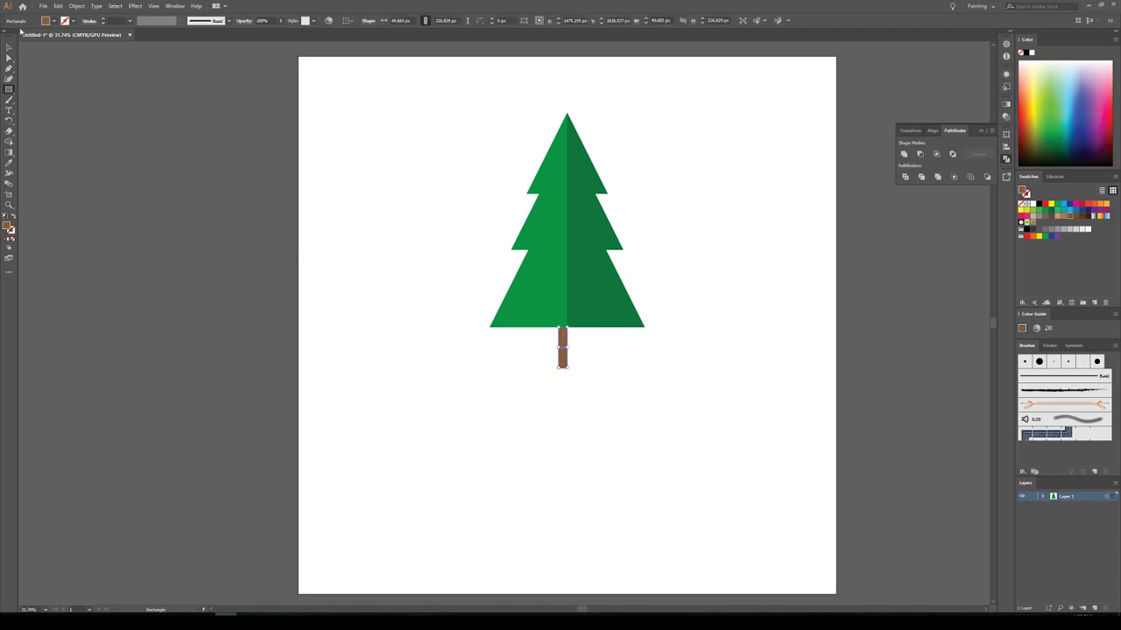
Step: Widen the trunk and give it a darker brown fill
{"action": "left_click", "coordinate": [8, 47]}
{"action": "left_click", "coordinate": [420, 208]}
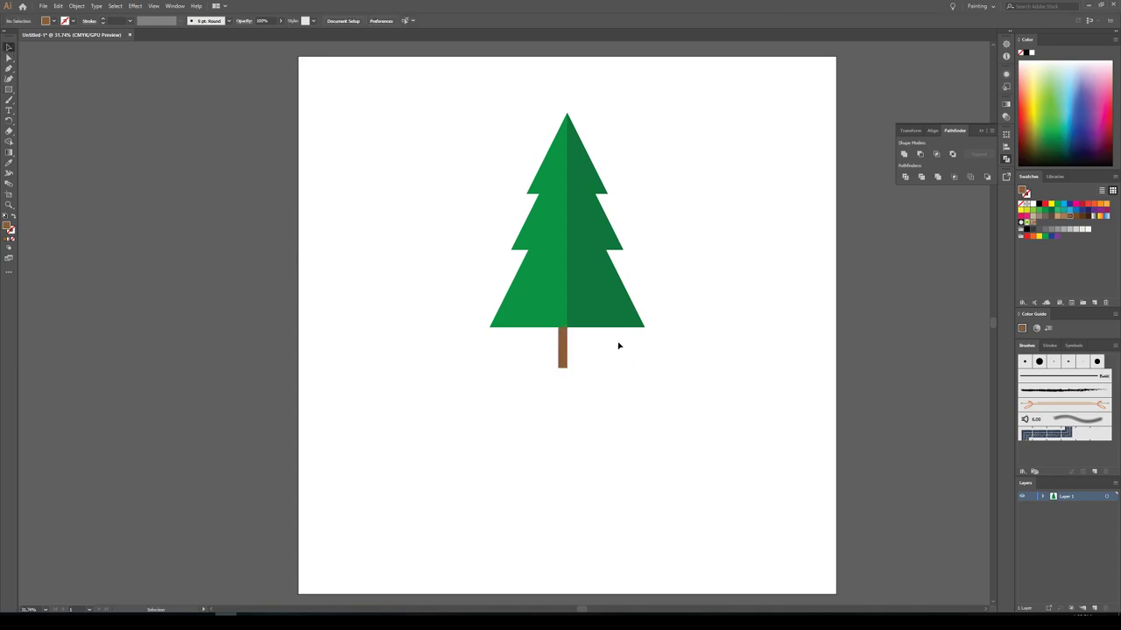
{"action": "left_click", "coordinate": [566, 357]}
{"action": "left_click_drag", "start_coordinate": [563, 365], "coordinate": [576, 366]}
{"action": "double_click", "coordinate": [7, 227]}
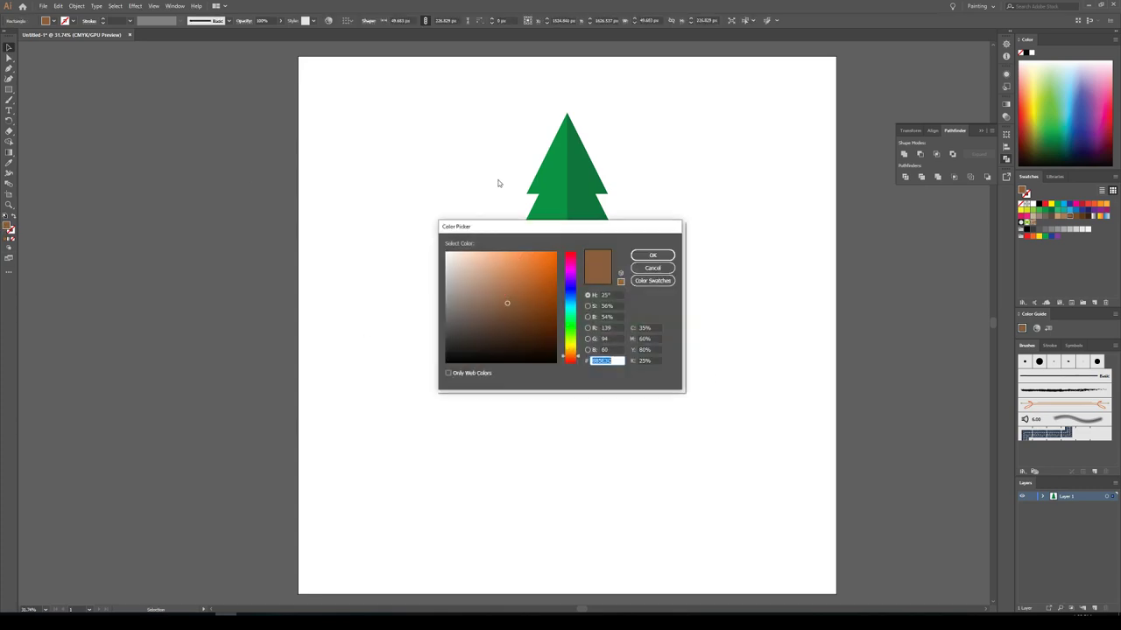
{"action": "left_click", "coordinate": [506, 316]}
{"action": "left_click", "coordinate": [652, 255]}
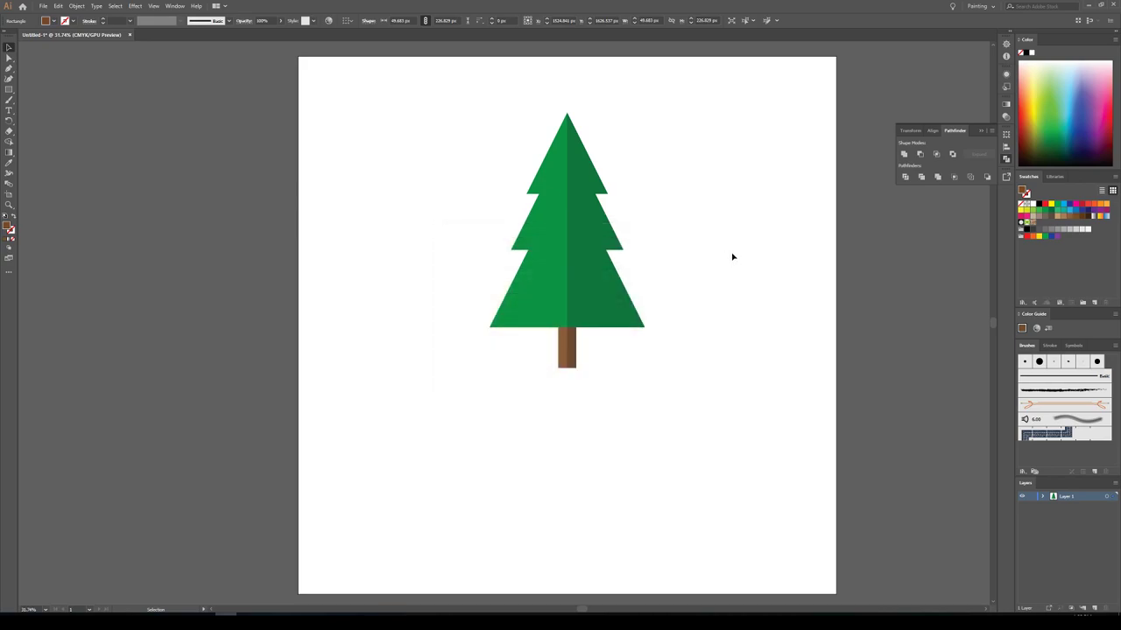
{"action": "left_click", "coordinate": [733, 256]}
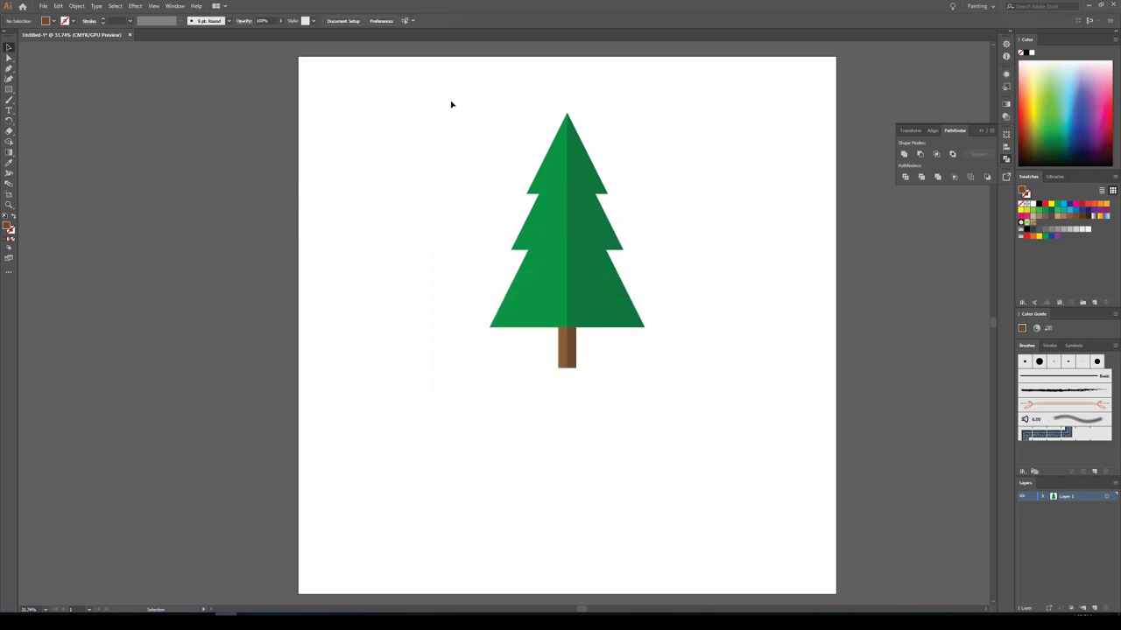
Step: Group all the tree's parts and move the tree left of the artboard
{"action": "left_click_drag", "start_coordinate": [451, 95], "coordinate": [713, 405]}
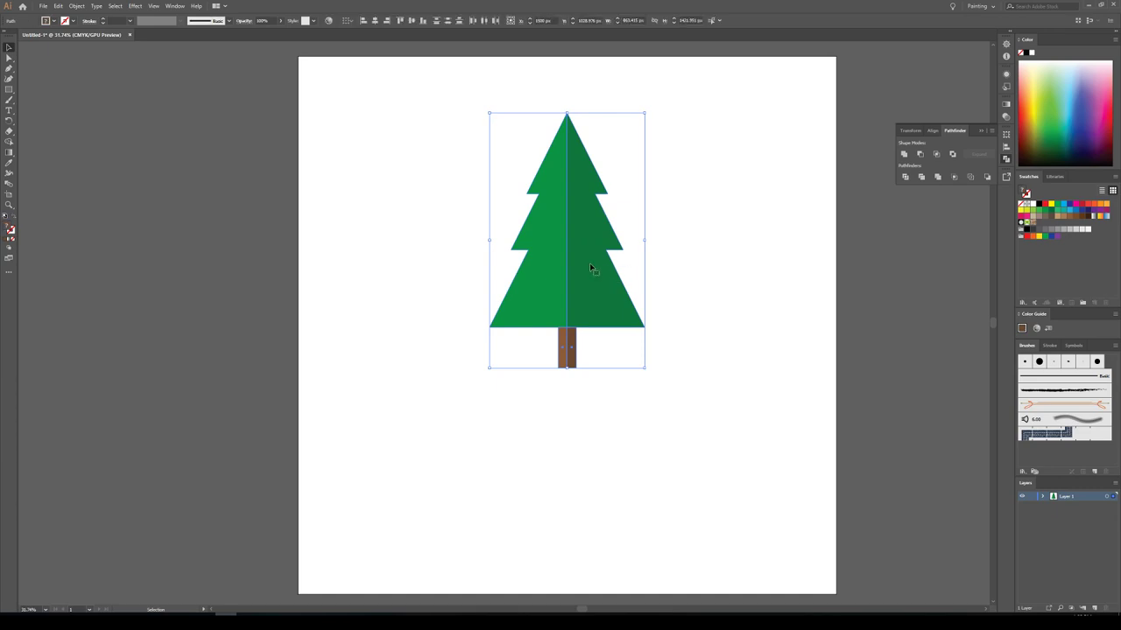
{"action": "right_click", "coordinate": [591, 263]}
{"action": "left_click", "coordinate": [612, 318]}
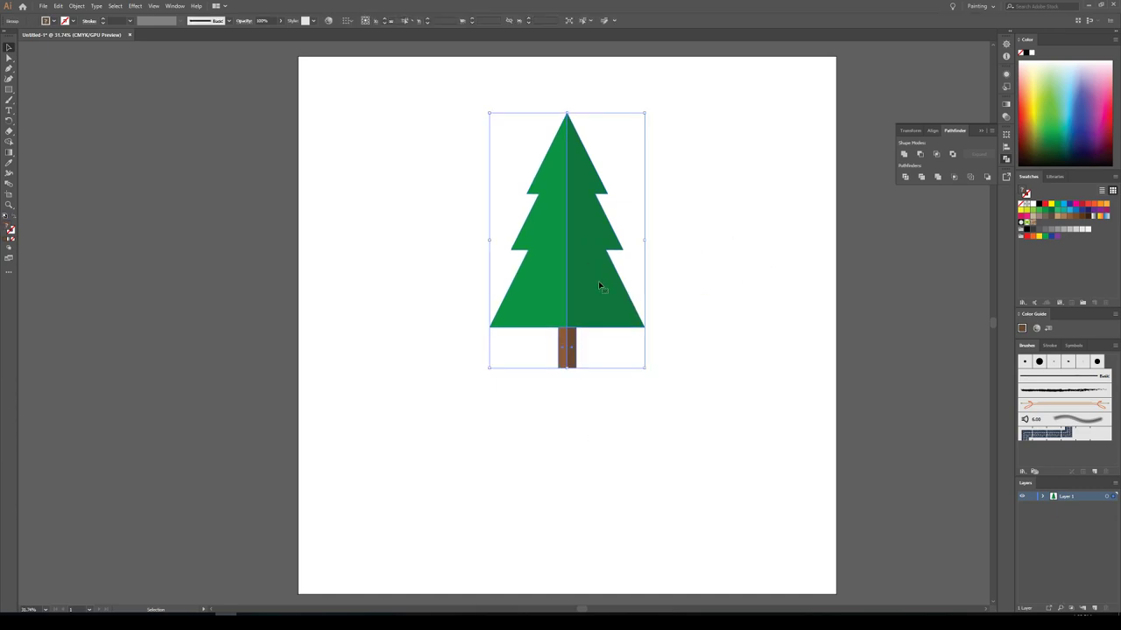
{"action": "left_click_drag", "start_coordinate": [598, 281], "coordinate": [159, 265]}
{"action": "left_click", "coordinate": [576, 276]}
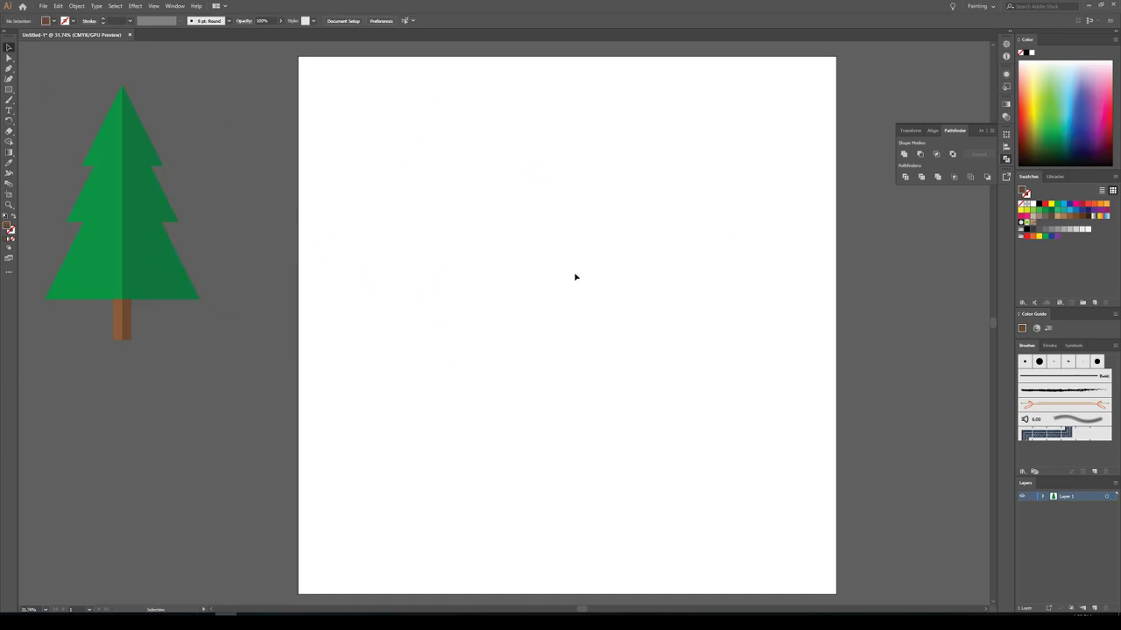
{"action": "left_click", "coordinate": [9, 89]}
Step: Draw a large grey rectangle and merge its top corners into a single mountain peak
{"action": "left_click", "coordinate": [53, 20]}
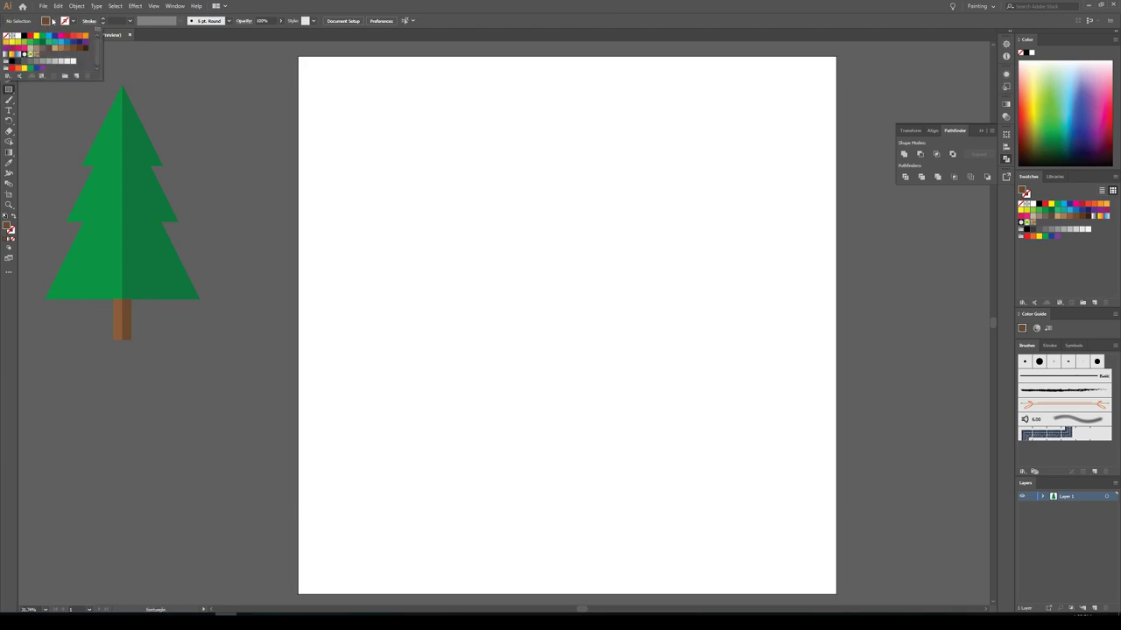
{"action": "left_click", "coordinate": [44, 62]}
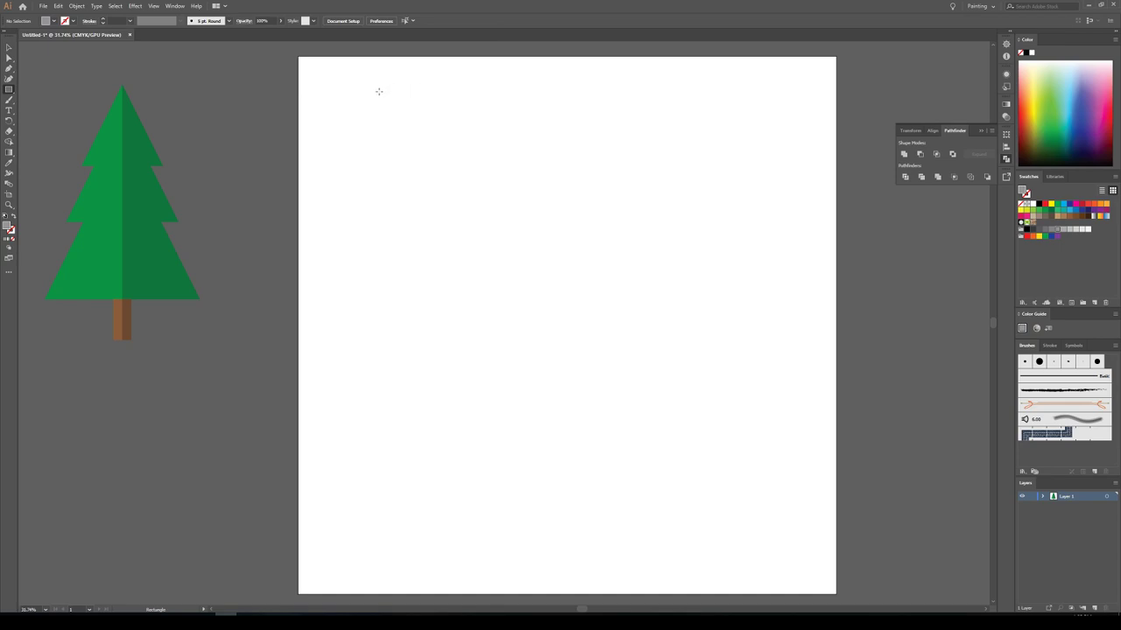
{"action": "mouse_move", "coordinate": [379, 91]}
{"action": "left_mouse_down"}
{"action": "mouse_move", "coordinate": [704, 398]}
{"action": "mouse_move", "coordinate": [714, 525]}
{"action": "left_mouse_up"}
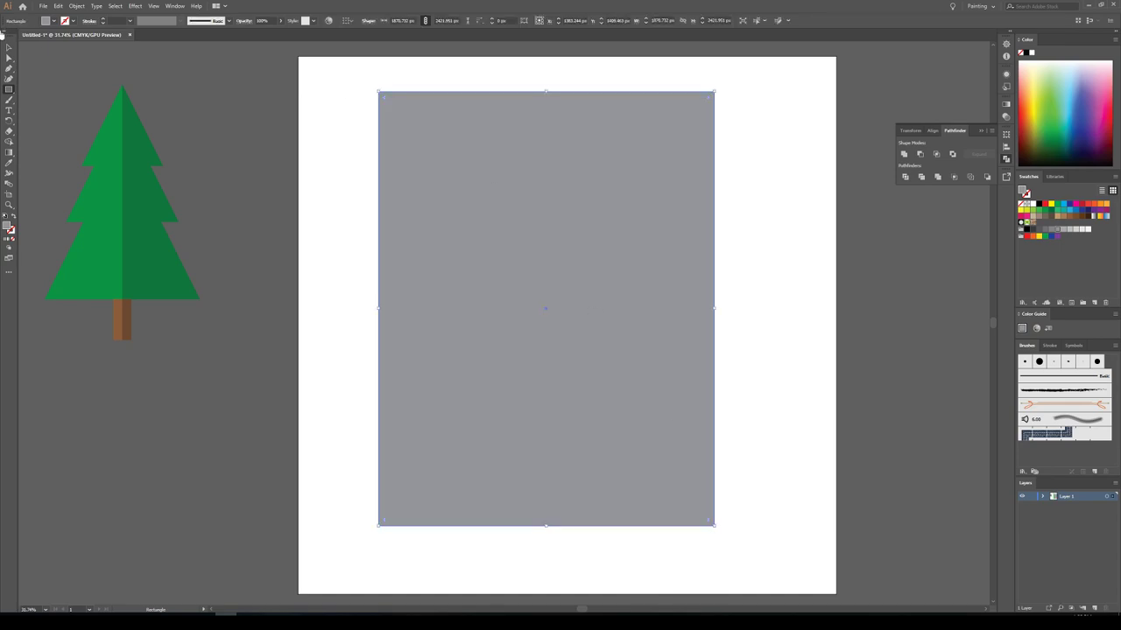
{"action": "left_click", "coordinate": [9, 46]}
{"action": "left_click_drag", "start_coordinate": [475, 94], "coordinate": [513, 94]}
{"action": "left_click", "coordinate": [9, 57]}
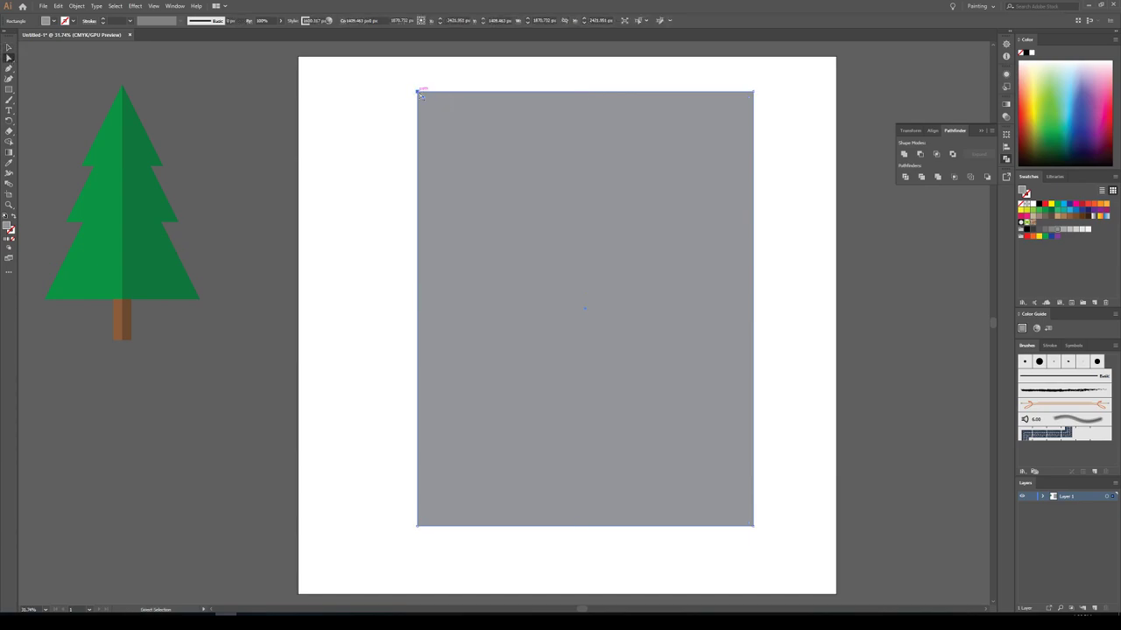
{"action": "left_click_drag", "start_coordinate": [421, 94], "coordinate": [585, 92]}
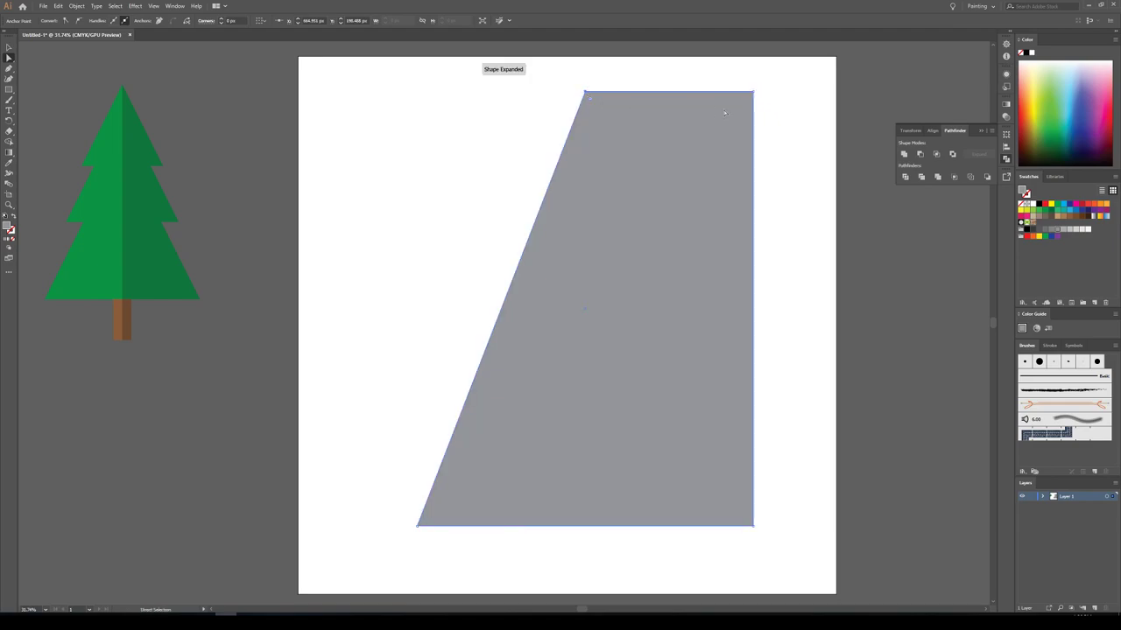
{"action": "left_click_drag", "start_coordinate": [753, 92], "coordinate": [725, 98]}
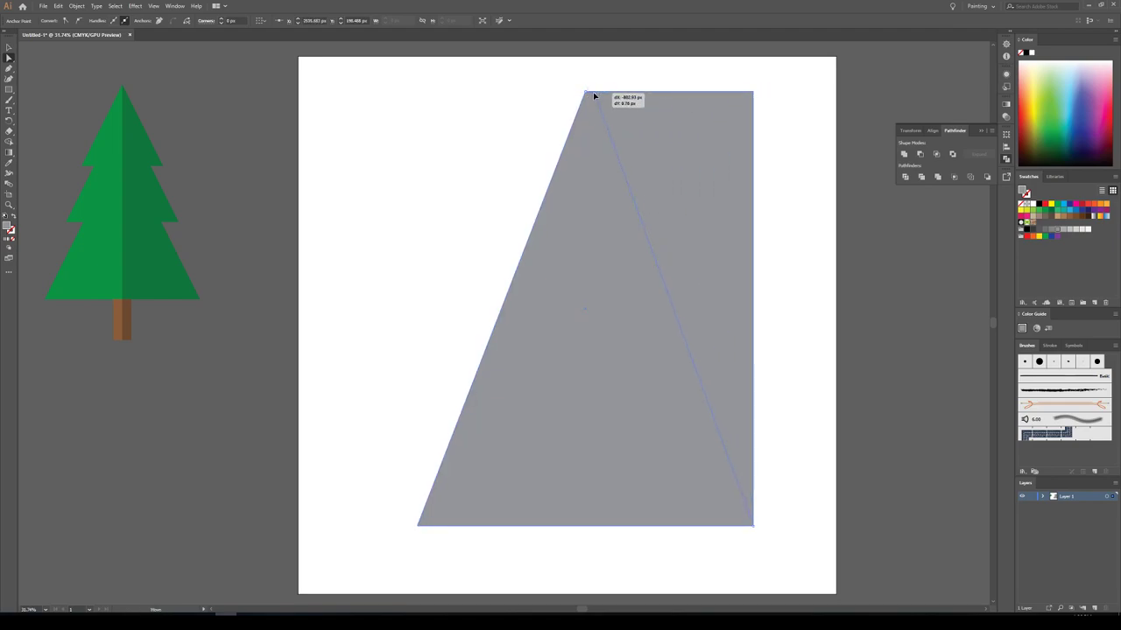
{"action": "left_click_drag", "start_coordinate": [593, 94], "coordinate": [589, 93]}
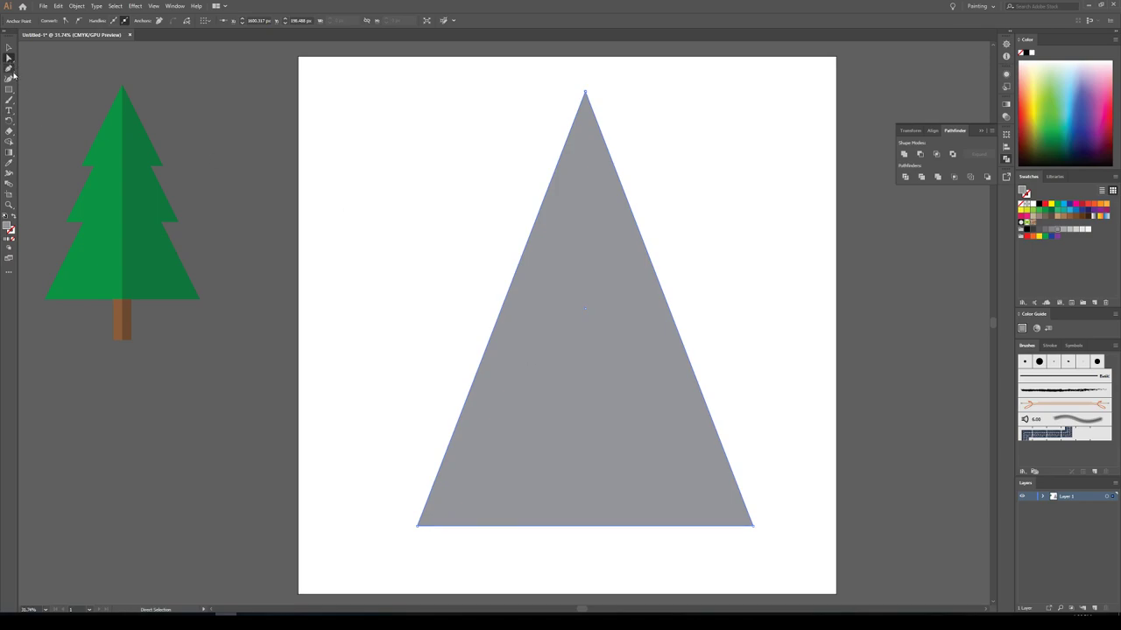
Step: Add an anchor at the triangle's bottom centre, pull it down, then nudge the kite up-left
{"action": "left_click", "coordinate": [9, 69]}
{"action": "left_click", "coordinate": [586, 526]}
{"action": "left_click", "coordinate": [9, 59]}
{"action": "left_click", "coordinate": [587, 528]}
{"action": "left_click_drag", "start_coordinate": [586, 528], "coordinate": [585, 578]}
{"action": "left_click", "coordinate": [742, 361]}
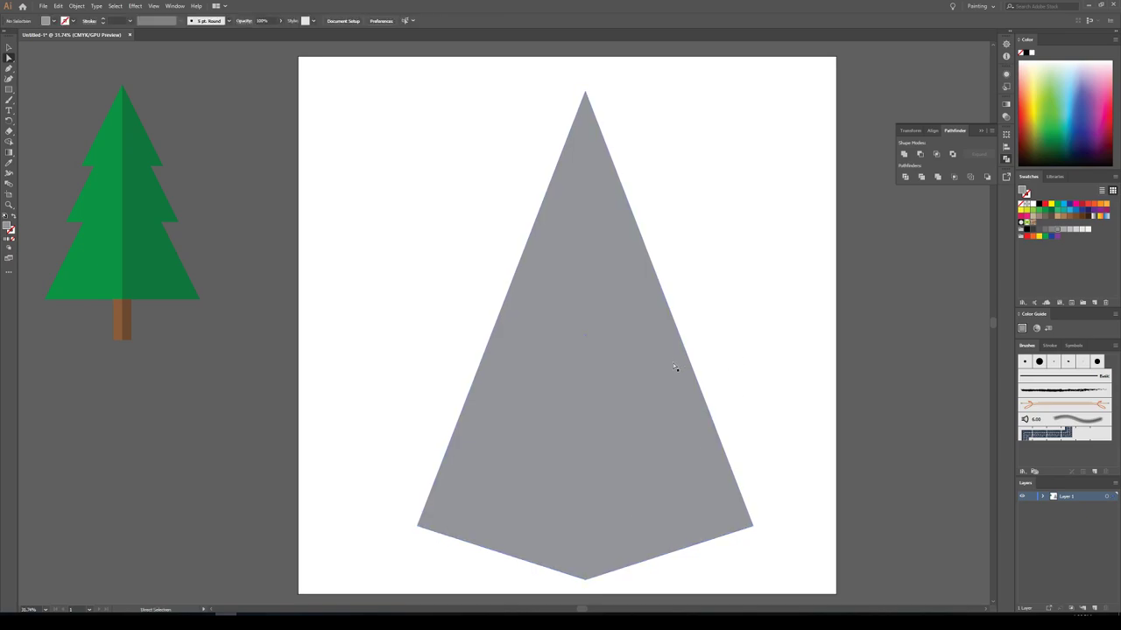
{"action": "left_click", "coordinate": [8, 47]}
{"action": "left_click", "coordinate": [655, 413]}
{"action": "left_click_drag", "start_coordinate": [656, 412], "coordinate": [635, 403]}
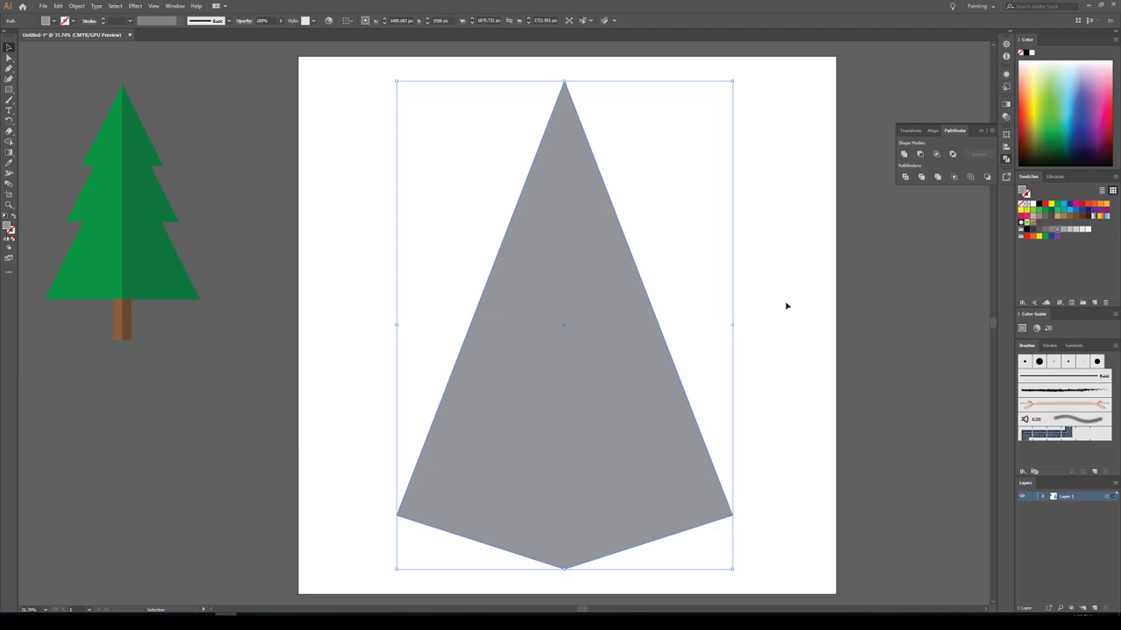
Step: Cut away the kite's right half with a rectangle and Minus Front
{"action": "key", "text": "m"}
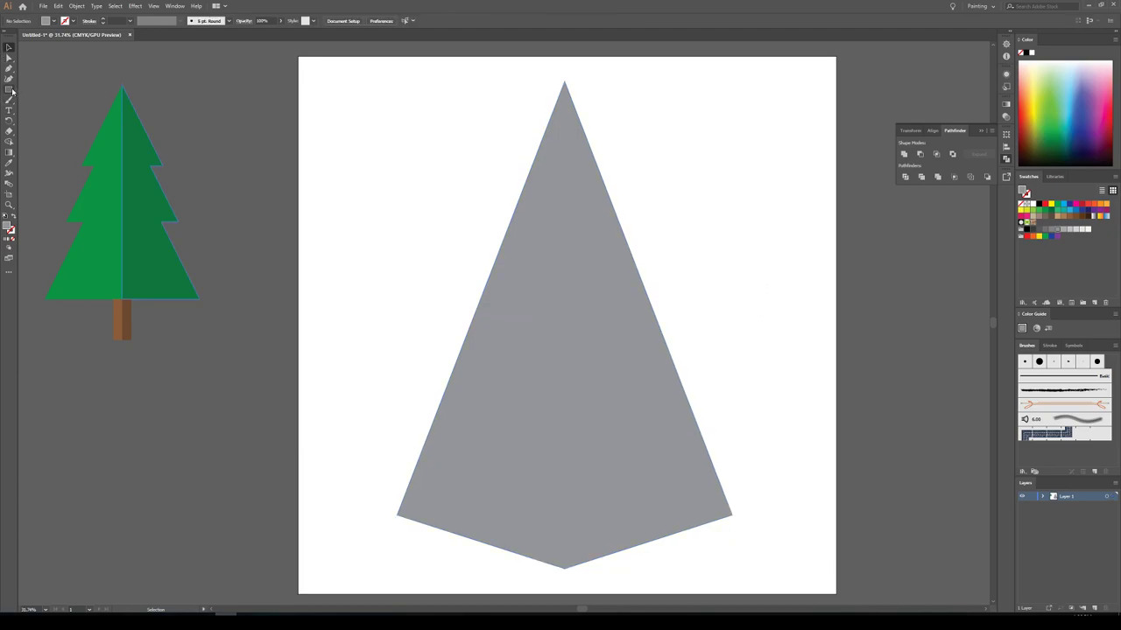
{"action": "left_click_drag", "start_coordinate": [564, 64], "coordinate": [753, 579]}
{"action": "left_click", "coordinate": [10, 46]}
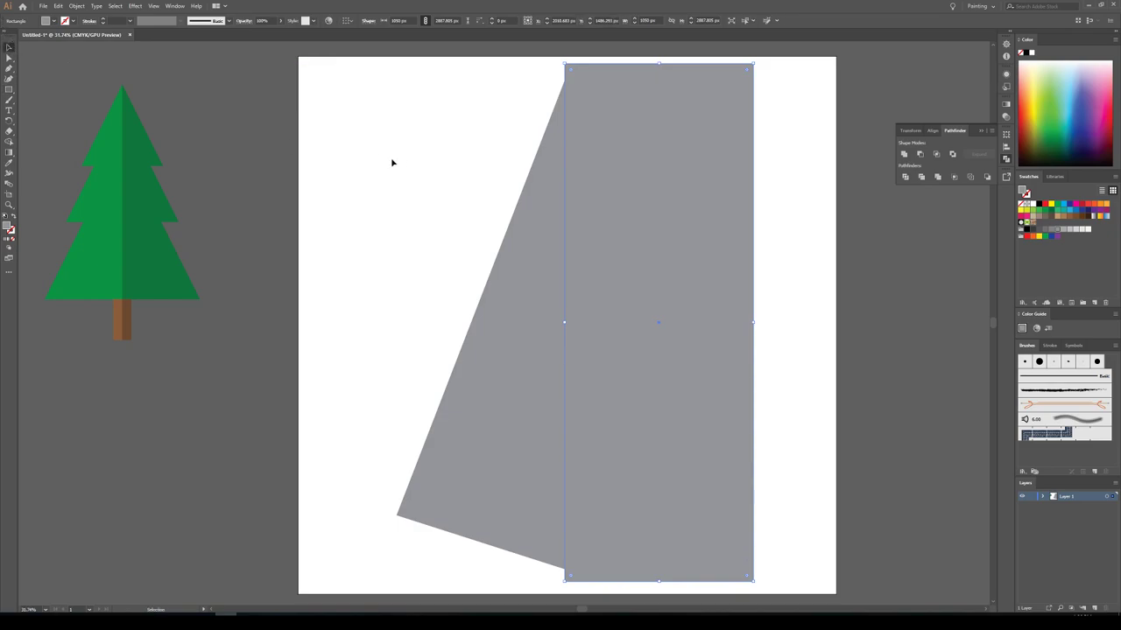
{"action": "left_click_drag", "start_coordinate": [393, 163], "coordinate": [858, 175]}
{"action": "left_click", "coordinate": [920, 155]}
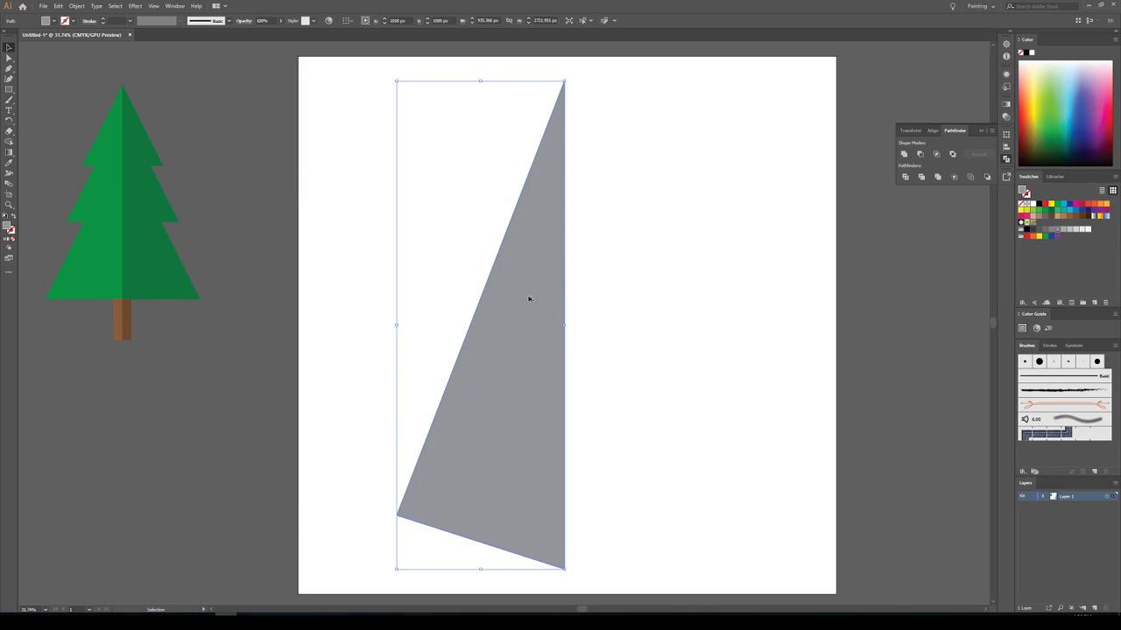
Step: Copy the left half, reflect it and join it as the mountain's right half
{"action": "left_click_drag", "start_coordinate": [529, 299], "coordinate": [608, 304]}
{"action": "right_click", "coordinate": [606, 298]}
{"action": "mouse_move", "coordinate": [657, 423]}
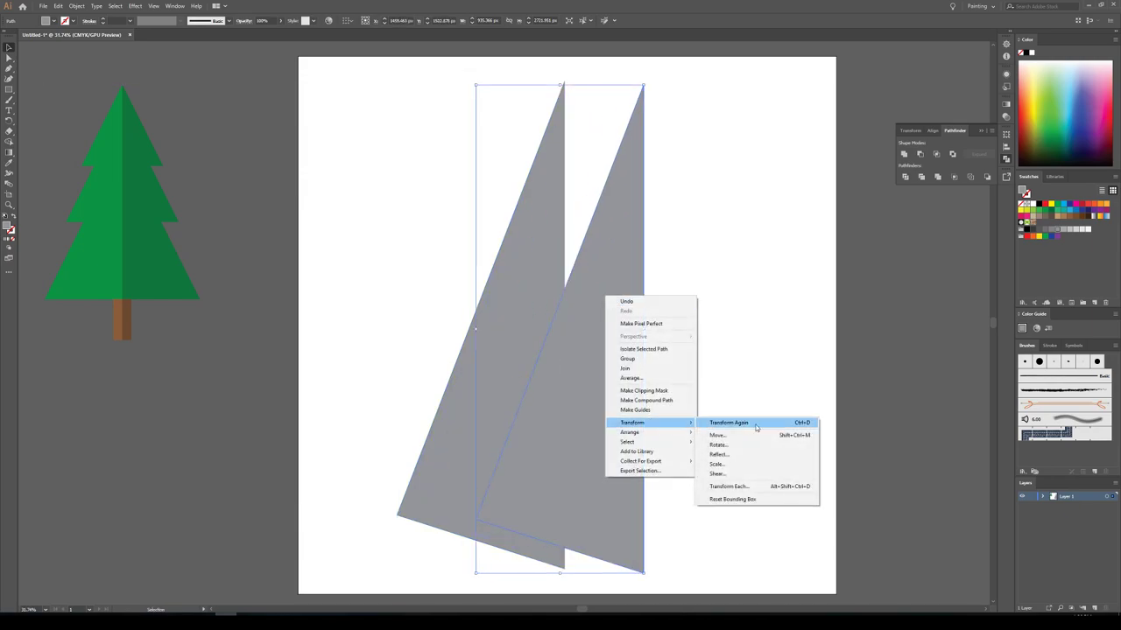
{"action": "left_click", "coordinate": [719, 454]}
{"action": "left_click", "coordinate": [654, 366]}
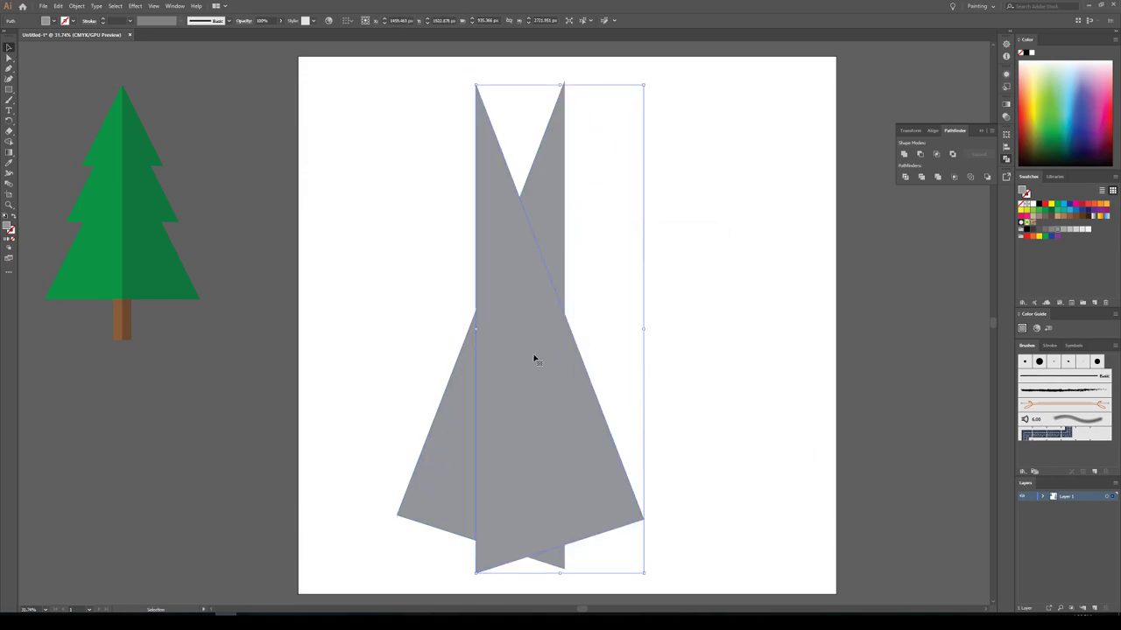
{"action": "left_click_drag", "start_coordinate": [534, 359], "coordinate": [608, 379]}
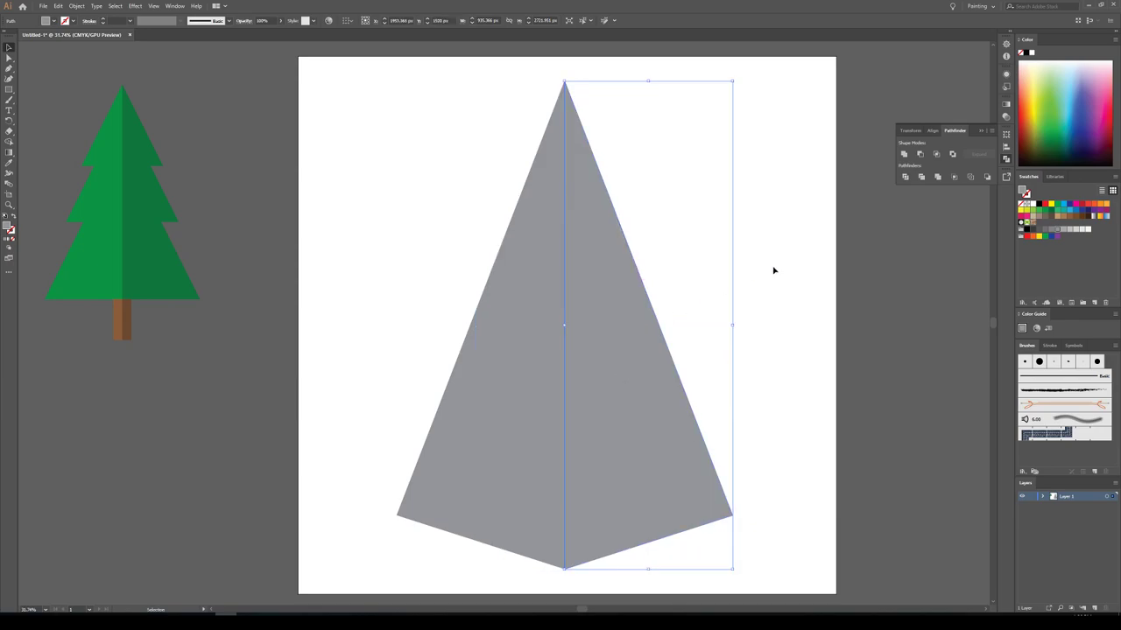
Step: Fill the mountain's right half with darker grey #757575
{"action": "left_click", "coordinate": [740, 315]}
{"action": "left_click", "coordinate": [613, 346]}
{"action": "double_click", "coordinate": [7, 226]}
{"action": "left_click", "coordinate": [446, 311]}
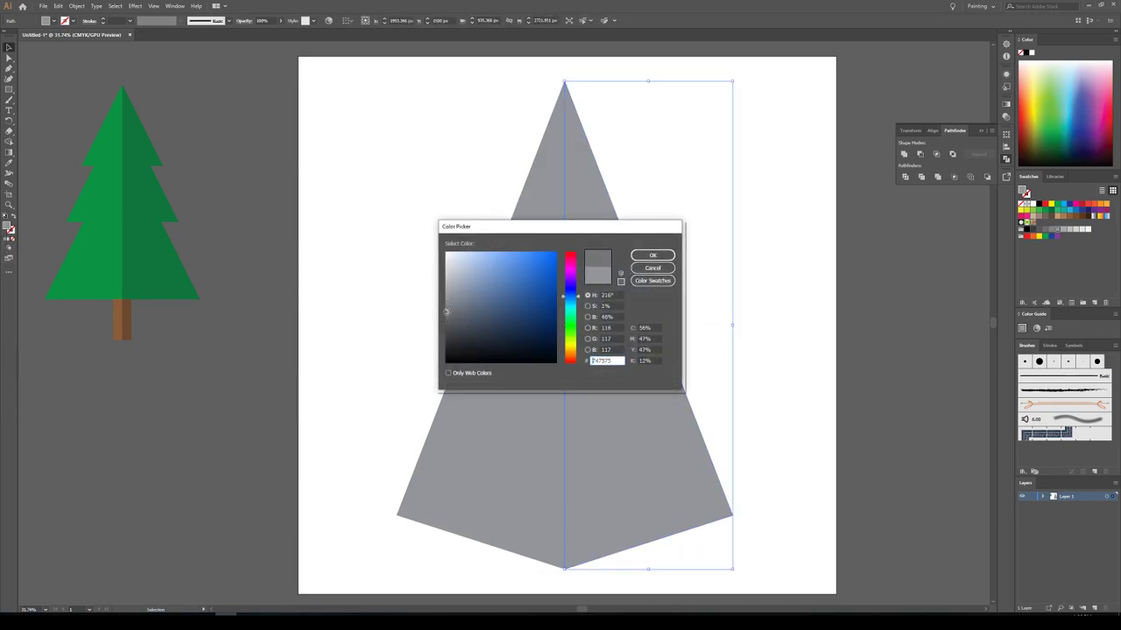
{"action": "left_click", "coordinate": [653, 256]}
{"action": "left_click", "coordinate": [795, 232]}
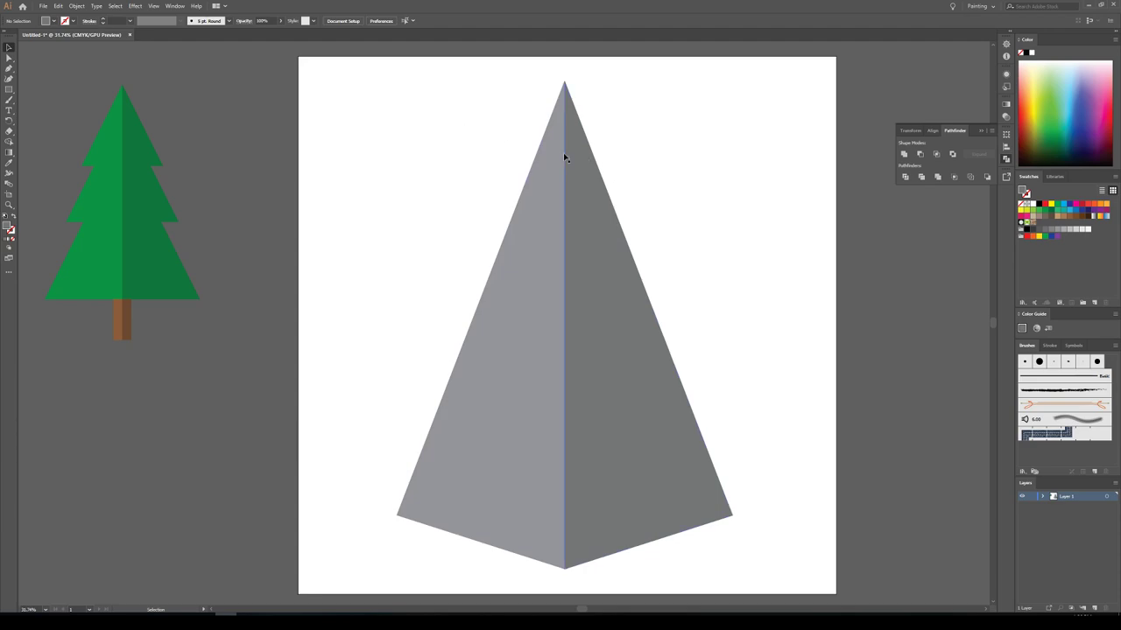
{"action": "left_click_drag", "start_coordinate": [8, 90], "coordinate": [40, 102]}
Step: Draw a light grey circle covering the mountain's peak
{"action": "left_click", "coordinate": [53, 22]}
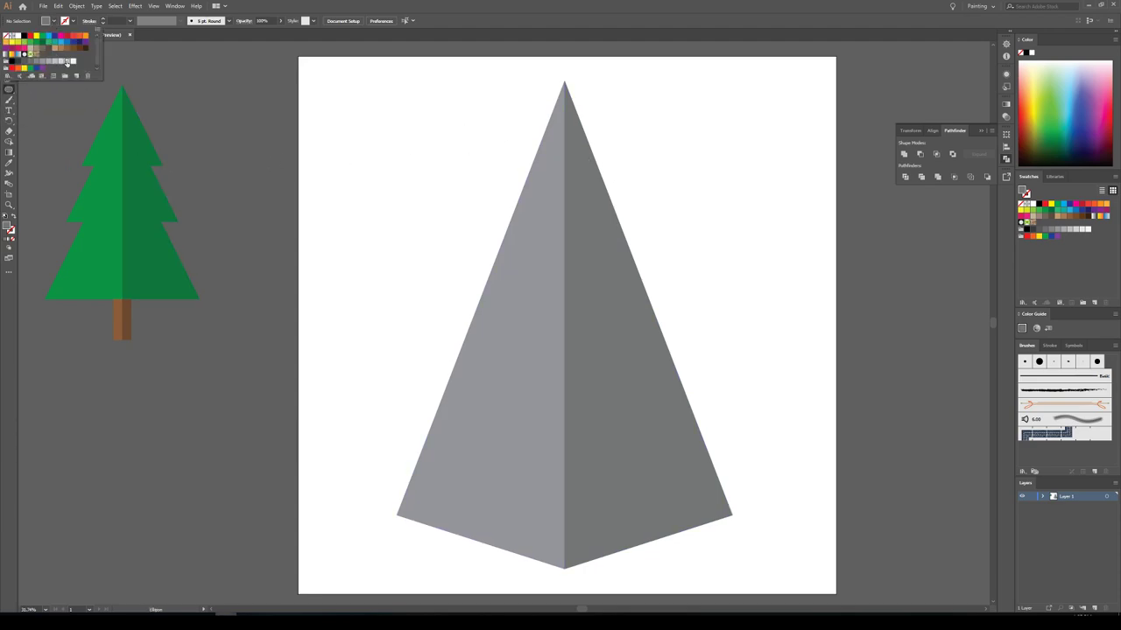
{"action": "left_click", "coordinate": [66, 61]}
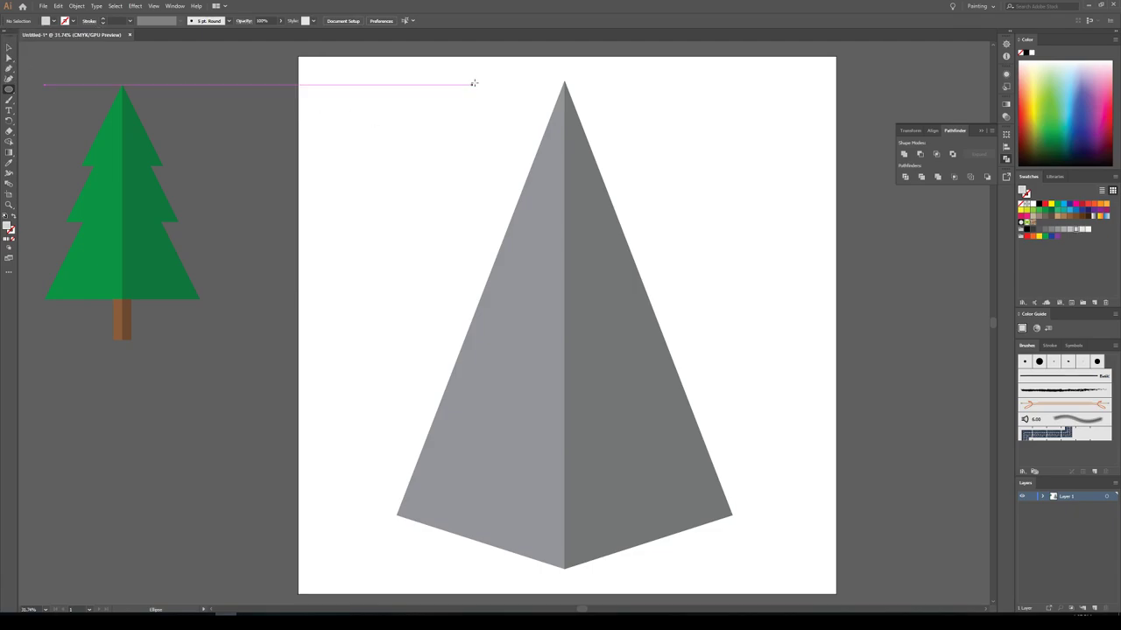
{"action": "left_click_drag", "start_coordinate": [492, 56], "coordinate": [637, 222]}
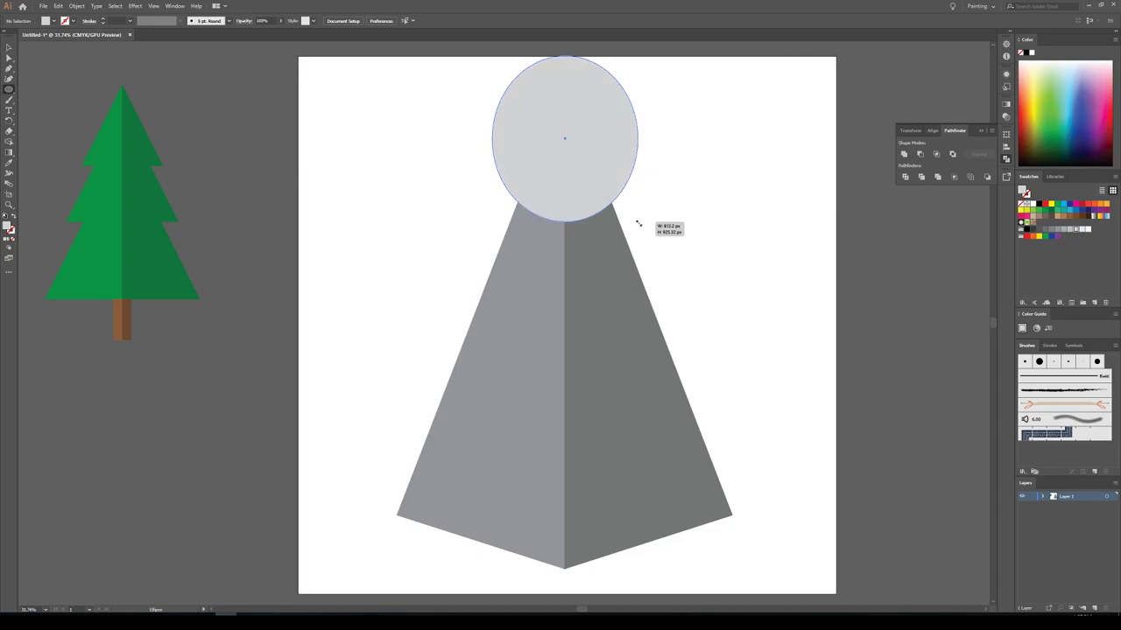
{"action": "left_click", "coordinate": [8, 46]}
{"action": "left_click", "coordinate": [430, 178]}
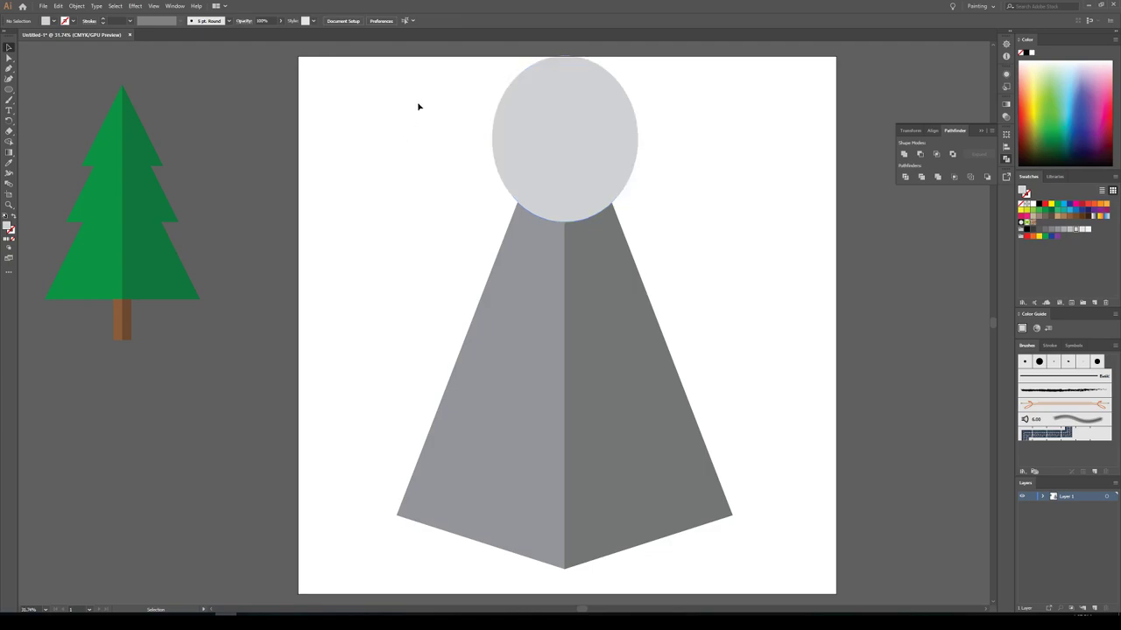
Step: Trim away the circle's area outside the peak with the Shape Builder
{"action": "left_click_drag", "start_coordinate": [418, 107], "coordinate": [730, 317]}
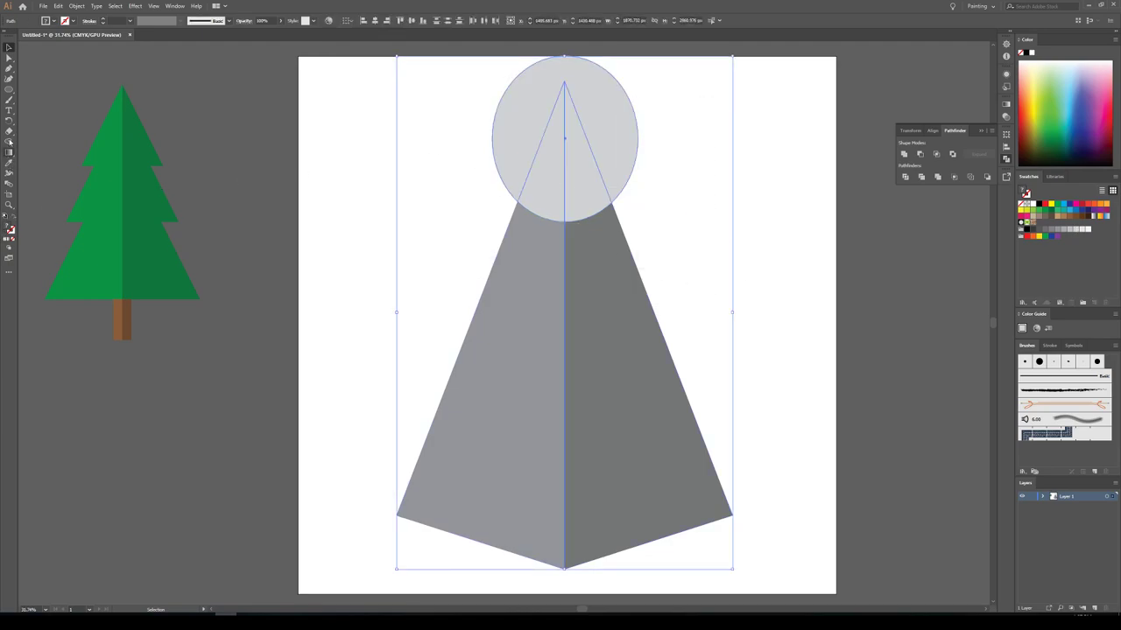
{"action": "left_click", "coordinate": [9, 143]}
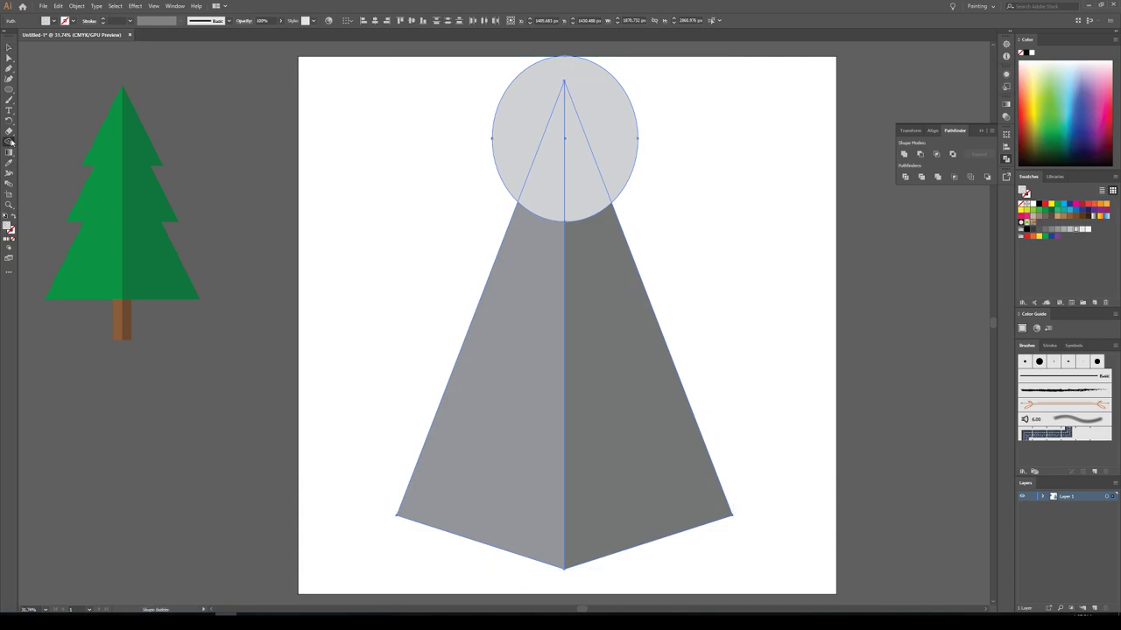
{"action": "left_click", "coordinate": [515, 138], "text": "alt"}
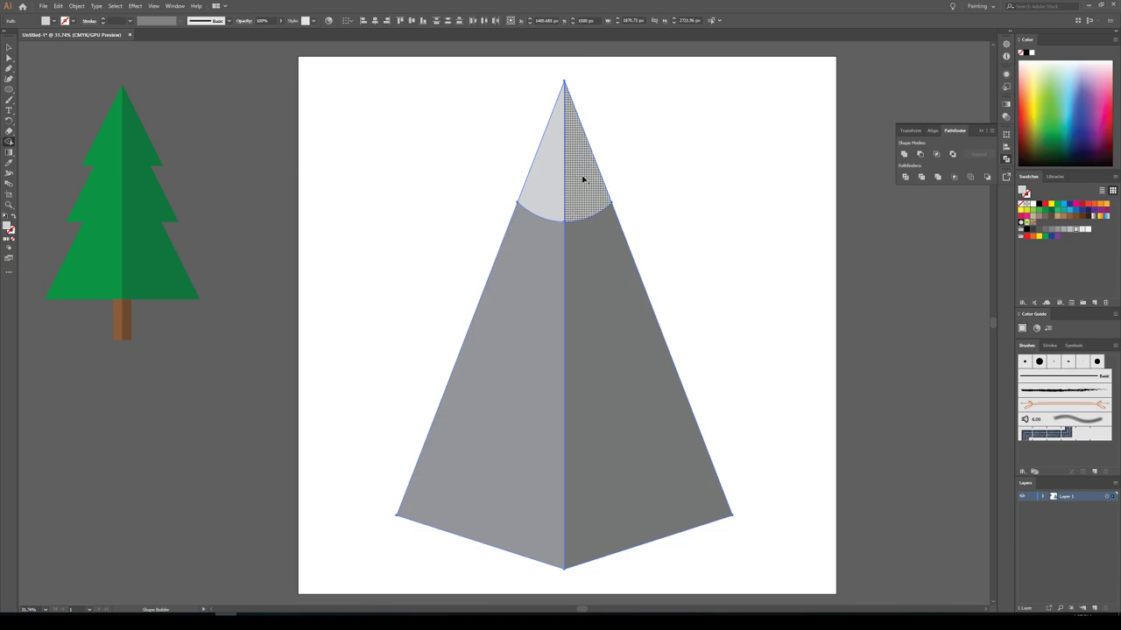
{"action": "left_click", "coordinate": [8, 47]}
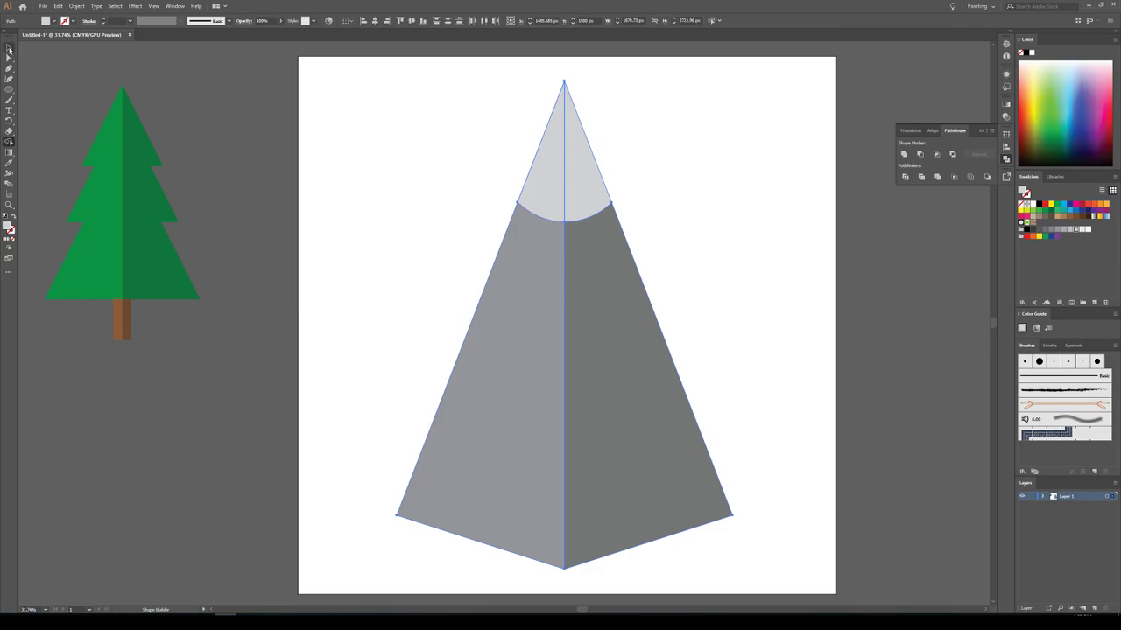
{"action": "left_click", "coordinate": [325, 138]}
Step: Recolour the snow cap's right half to A2A2A3, then select both mountain halves
{"action": "left_click", "coordinate": [569, 198]}
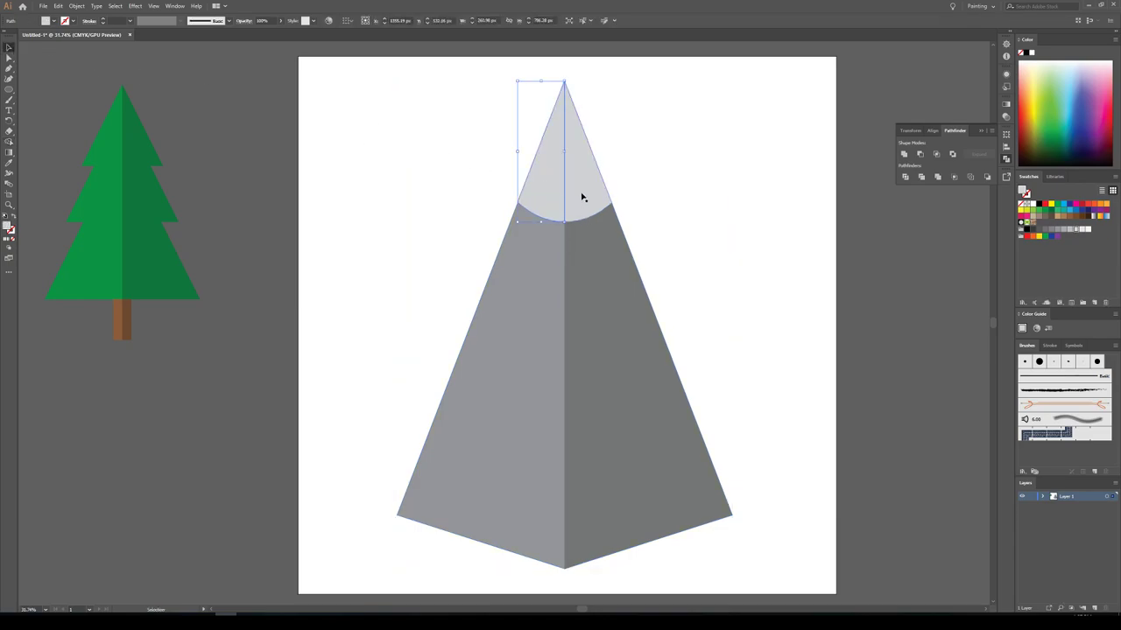
{"action": "left_click", "coordinate": [595, 190]}
{"action": "double_click", "coordinate": [7, 226]}
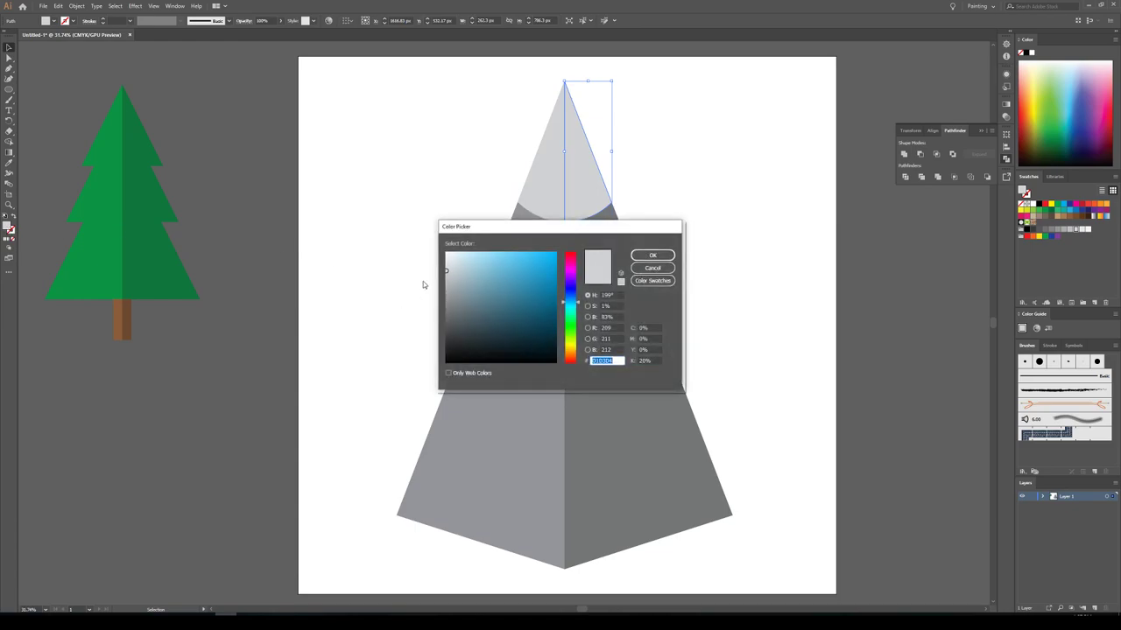
{"action": "type", "text": "bcbec0"}
{"action": "left_click", "coordinate": [653, 255]}
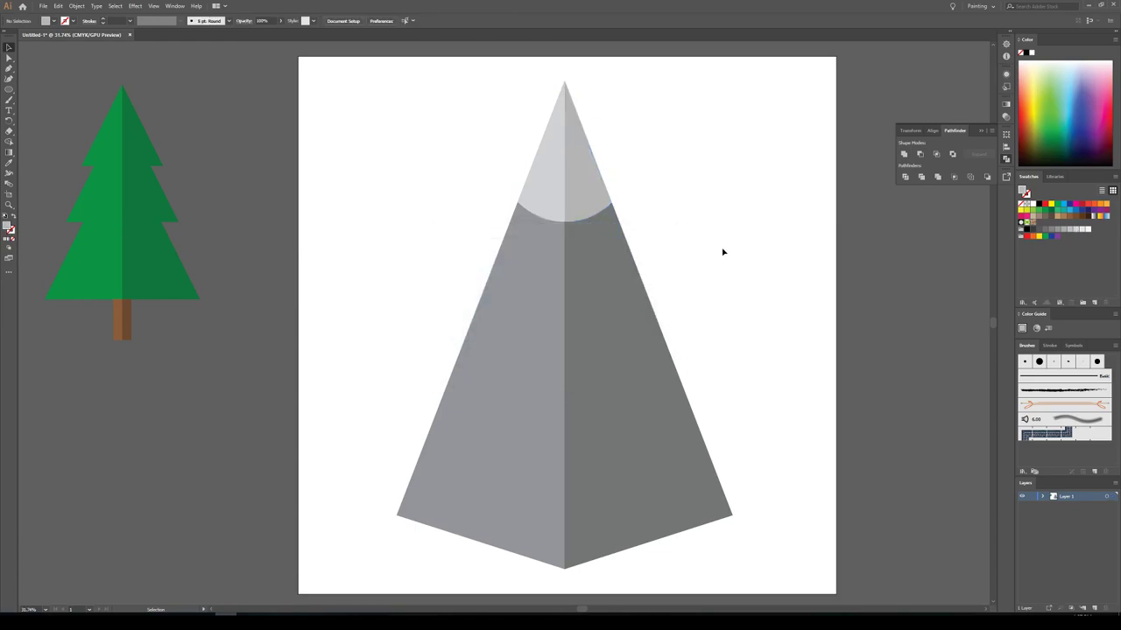
{"action": "left_click", "coordinate": [604, 191]}
{"action": "double_click", "coordinate": [8, 226]}
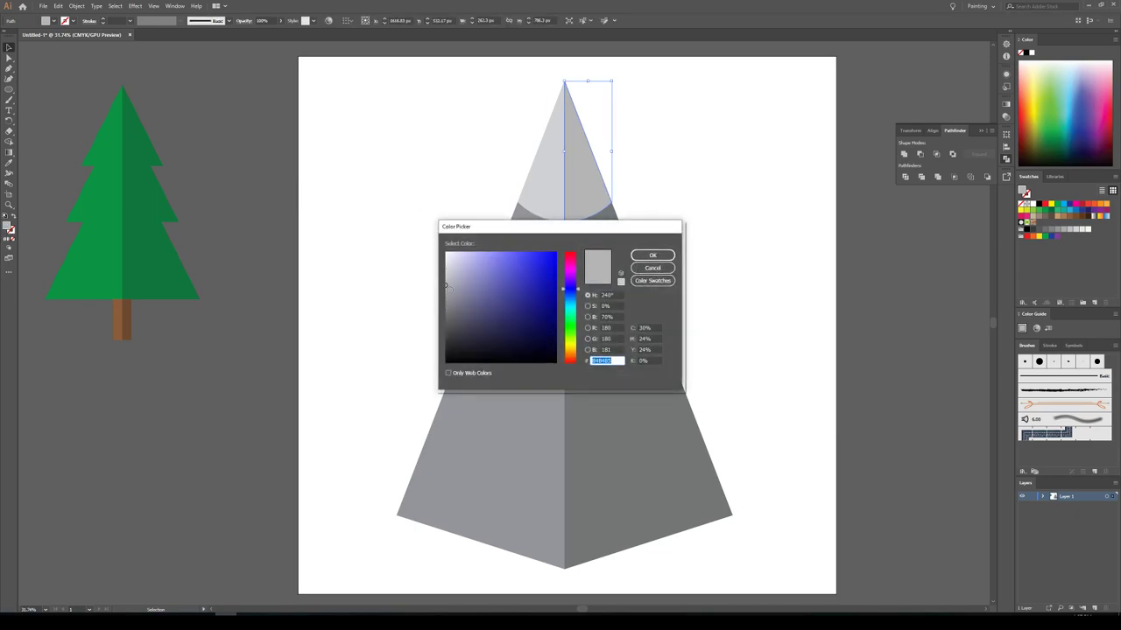
{"action": "type", "text": "a2a2a3"}
{"action": "left_click", "coordinate": [671, 256]}
{"action": "left_click", "coordinate": [832, 275]}
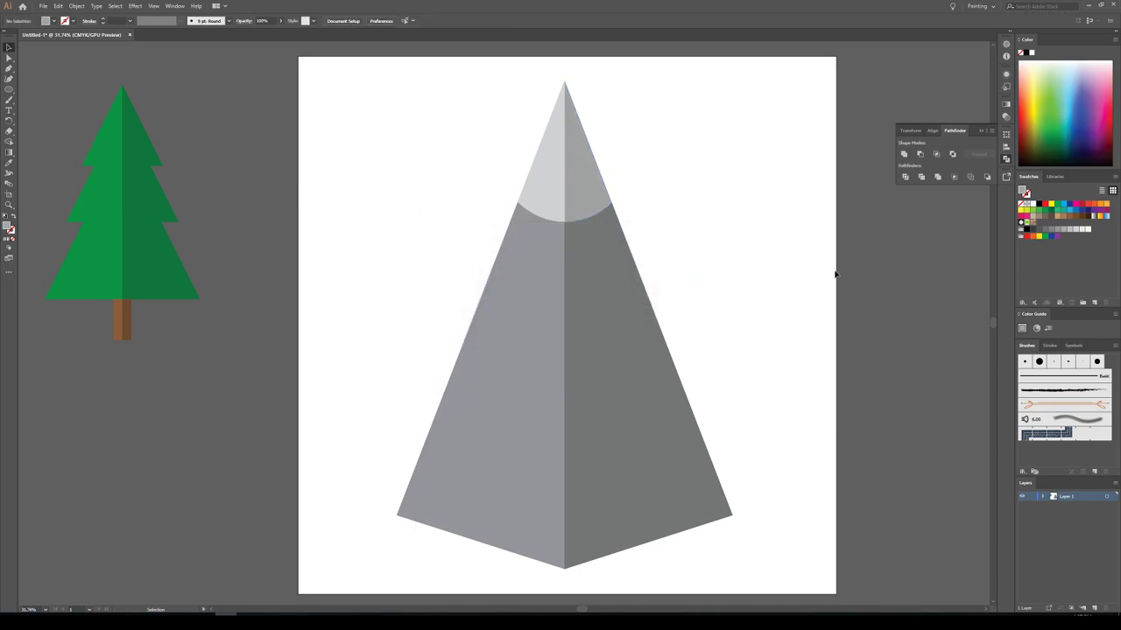
{"action": "left_click_drag", "start_coordinate": [415, 151], "coordinate": [700, 403]}
Step: Group the two mountain halves, scale the group down and settle it mid-artboard
{"action": "right_click", "coordinate": [618, 307]}
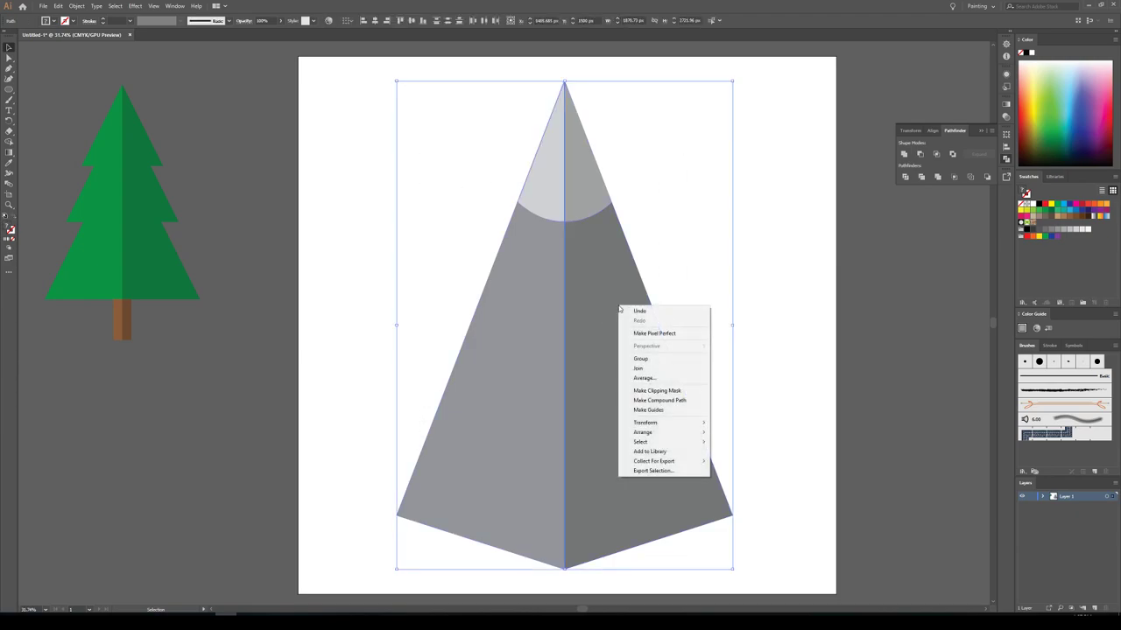
{"action": "left_click", "coordinate": [664, 364]}
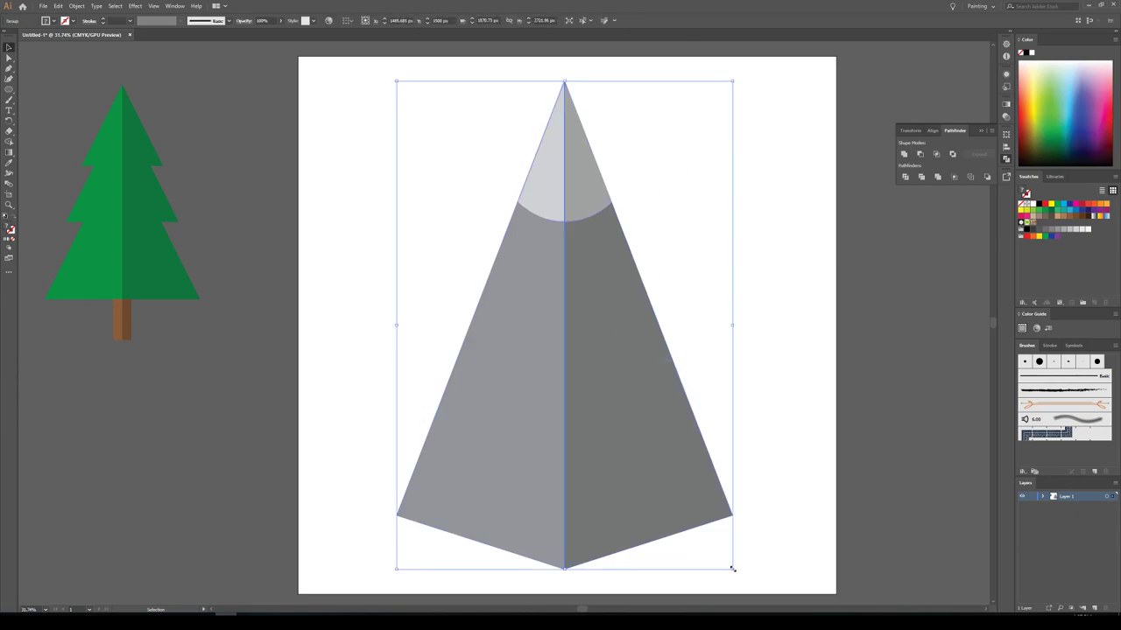
{"action": "left_click_drag", "start_coordinate": [733, 569], "coordinate": [682, 495]}
{"action": "left_click_drag", "start_coordinate": [591, 413], "coordinate": [590, 357]}
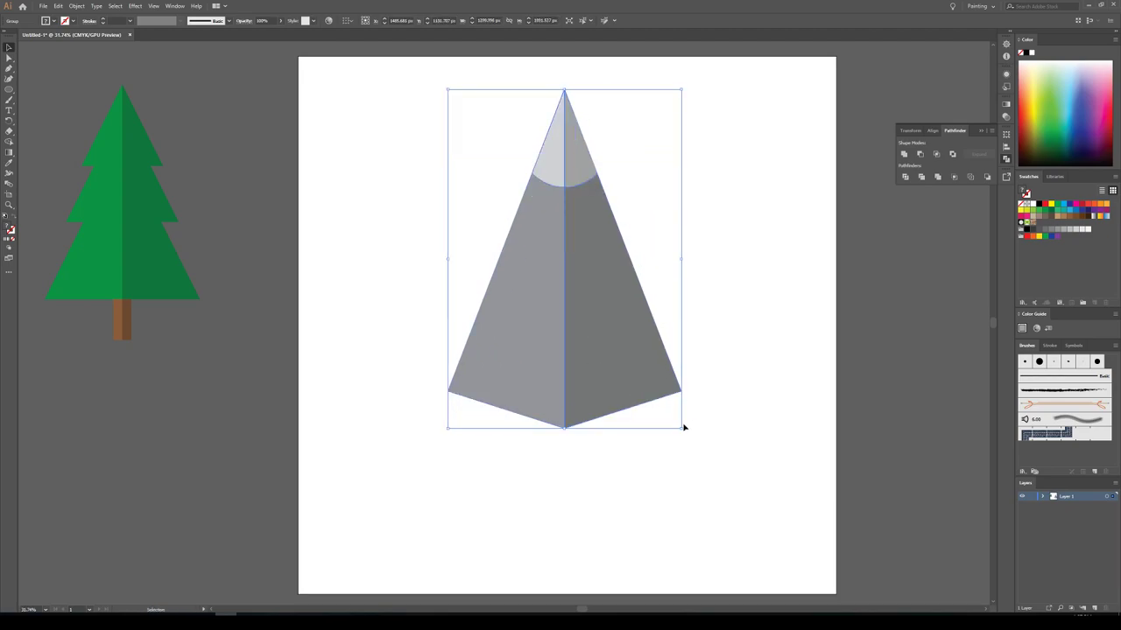
{"action": "left_click_drag", "start_coordinate": [682, 429], "coordinate": [701, 456]}
{"action": "left_click_drag", "start_coordinate": [613, 377], "coordinate": [613, 405]}
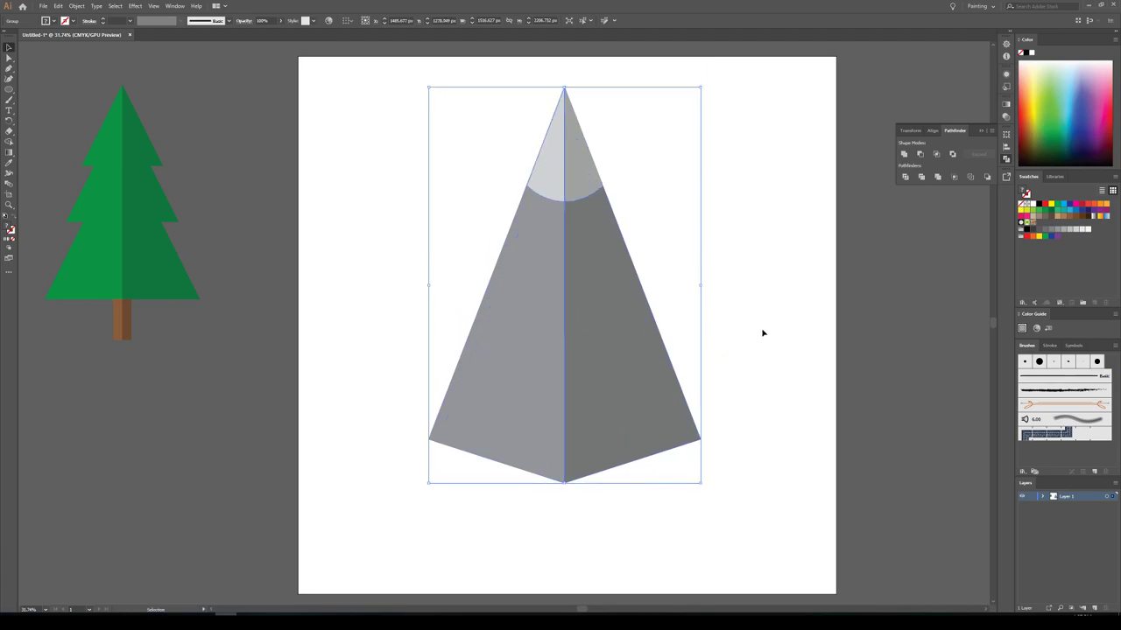
{"action": "left_click", "coordinate": [786, 328]}
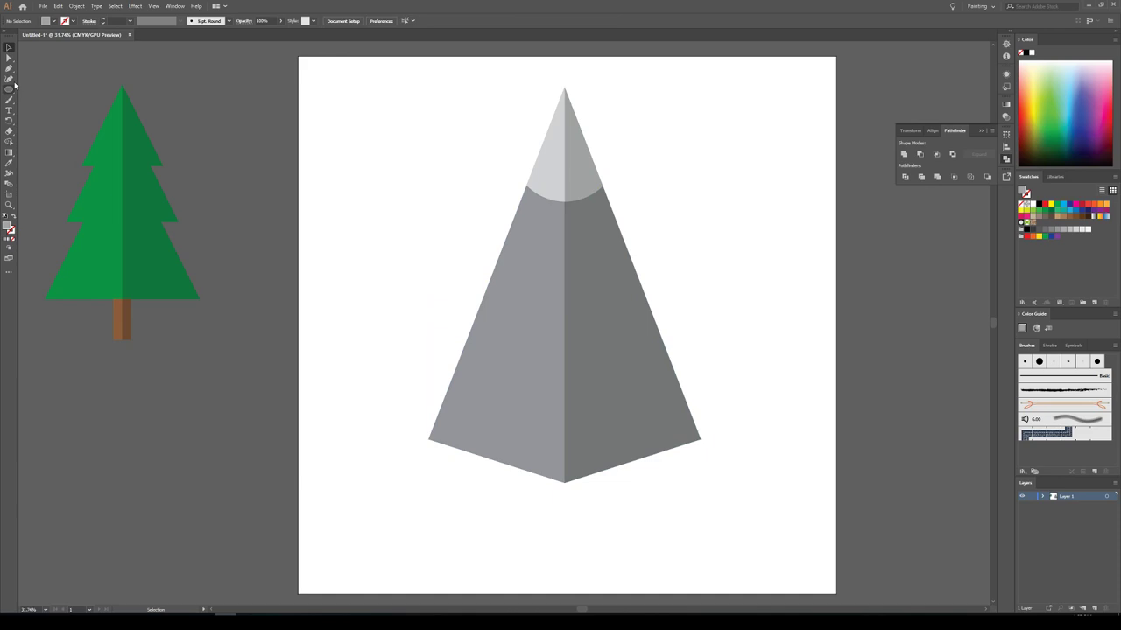
Step: Choose the Pen tool and set the fill colour to green from the swatches
{"action": "left_click", "coordinate": [11, 69]}
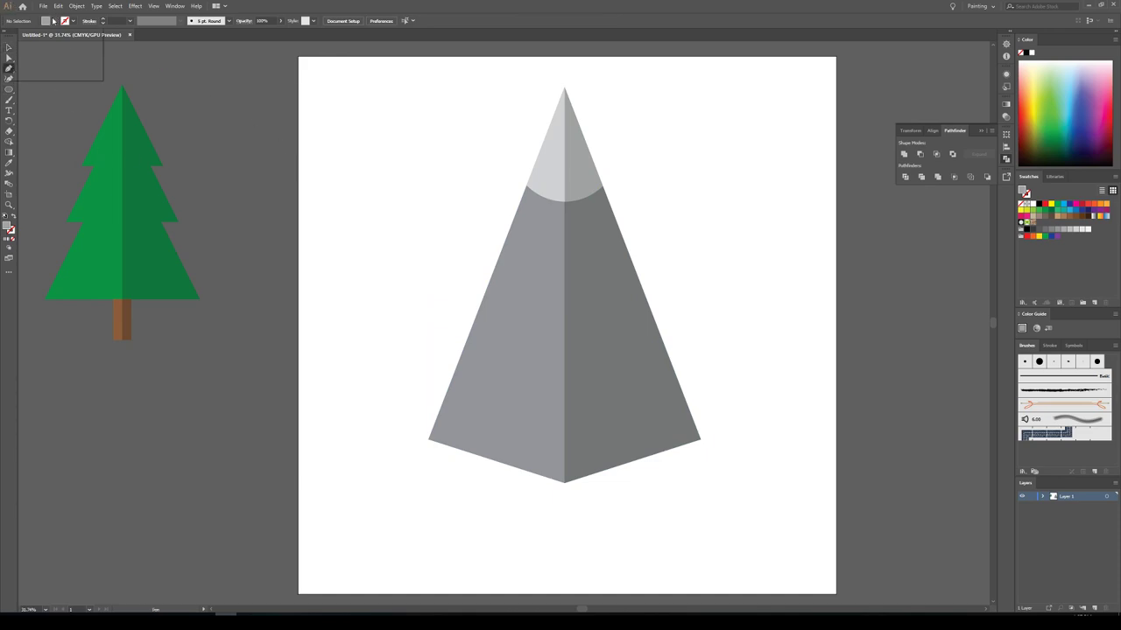
{"action": "left_click", "coordinate": [54, 20]}
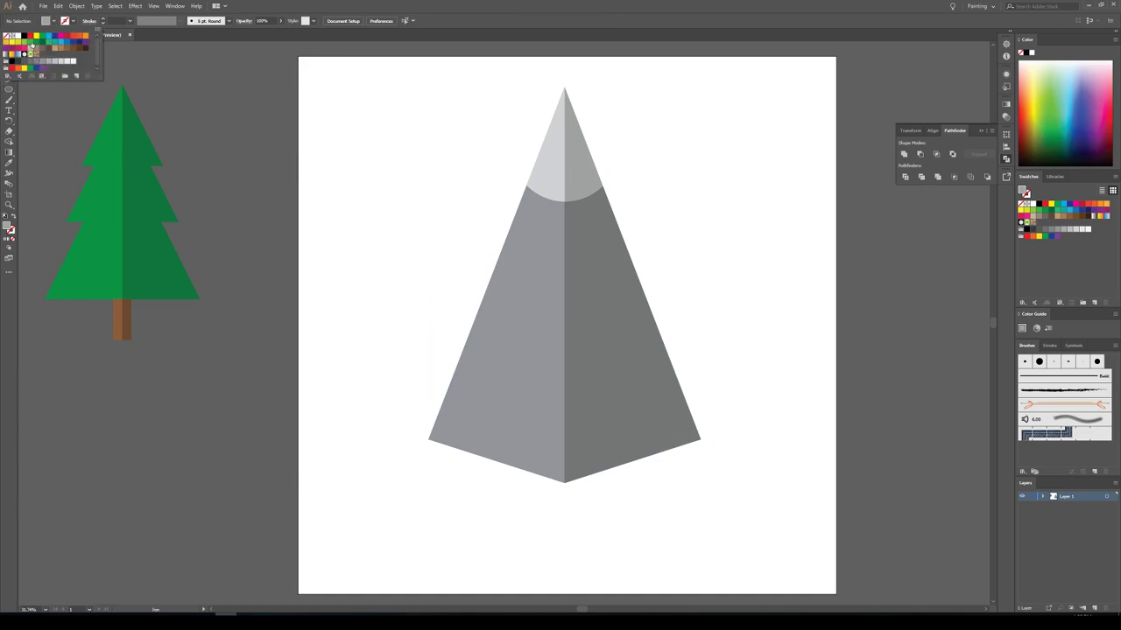
{"action": "left_click", "coordinate": [32, 42]}
{"action": "double_click", "coordinate": [10, 227]}
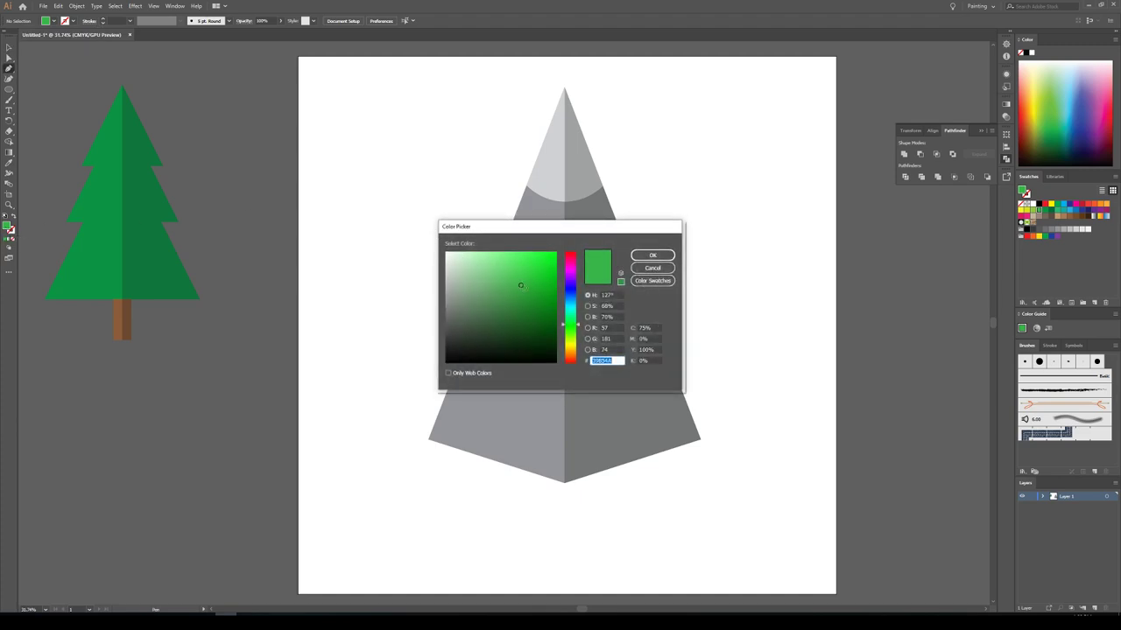
{"action": "left_click", "coordinate": [652, 254]}
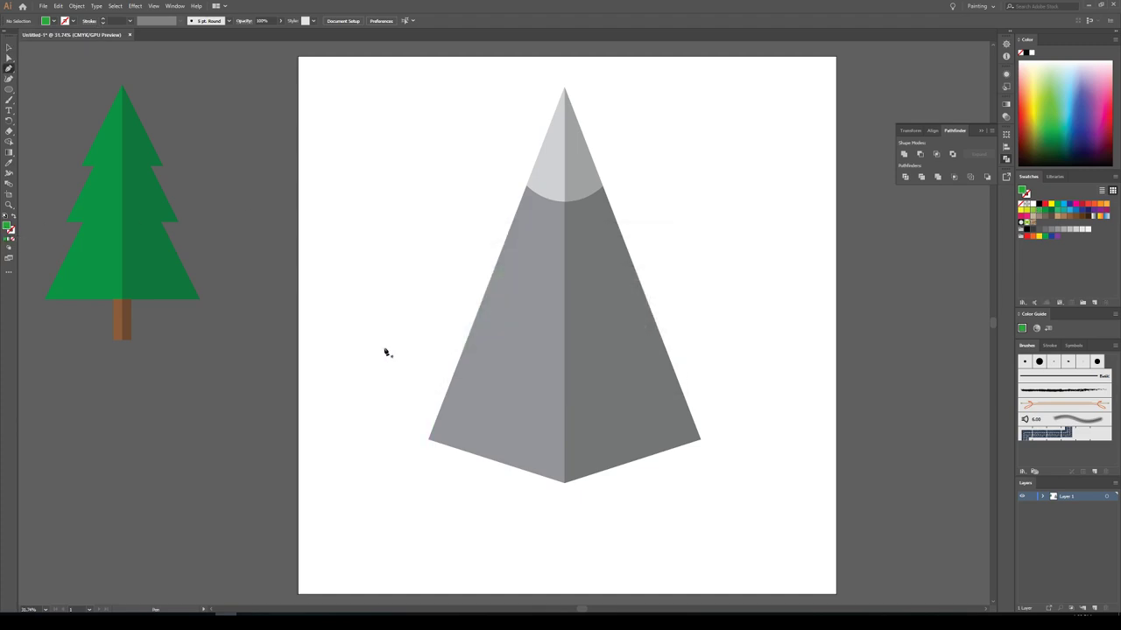
Step: Draw a closed green triangle spilling past the artboard's left and bottom edges, then deselect it
{"action": "left_click", "coordinate": [280, 349]}
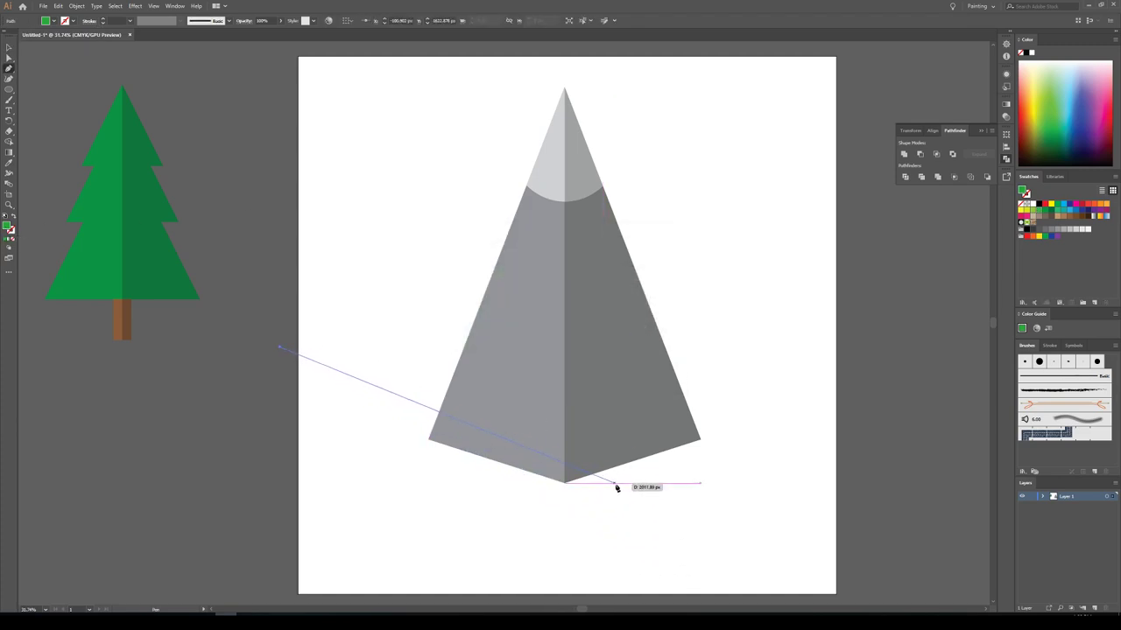
{"action": "key", "text": "Escape"}
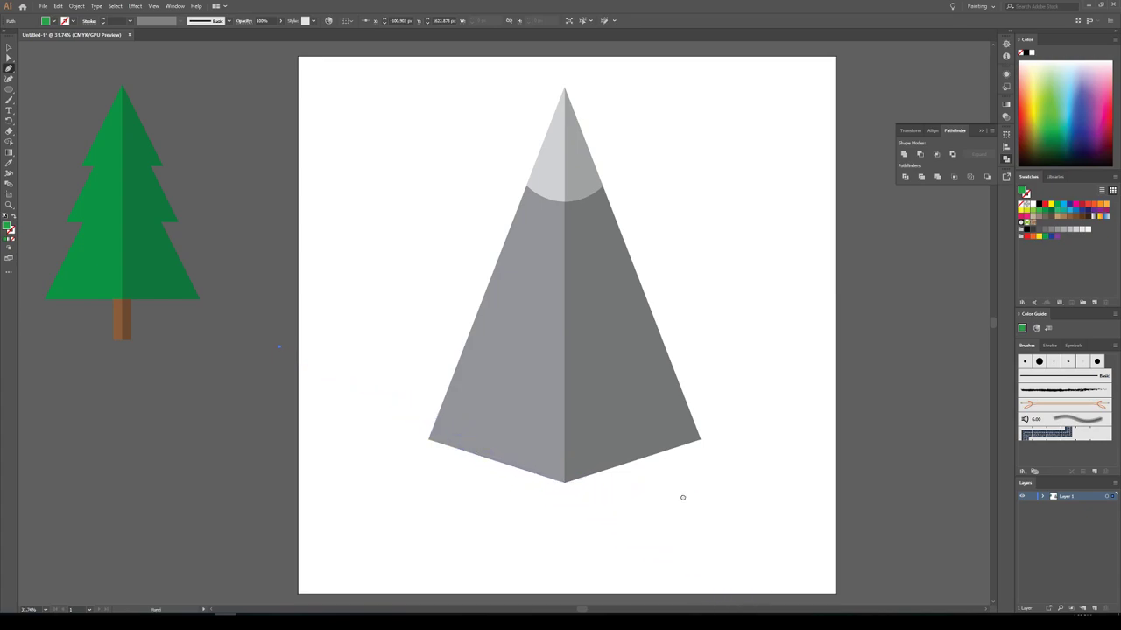
{"action": "scroll", "coordinate": [683, 498], "scroll_direction": "down", "scroll_amount": 3}
{"action": "left_click", "coordinate": [288, 239], "text": "ctrl"}
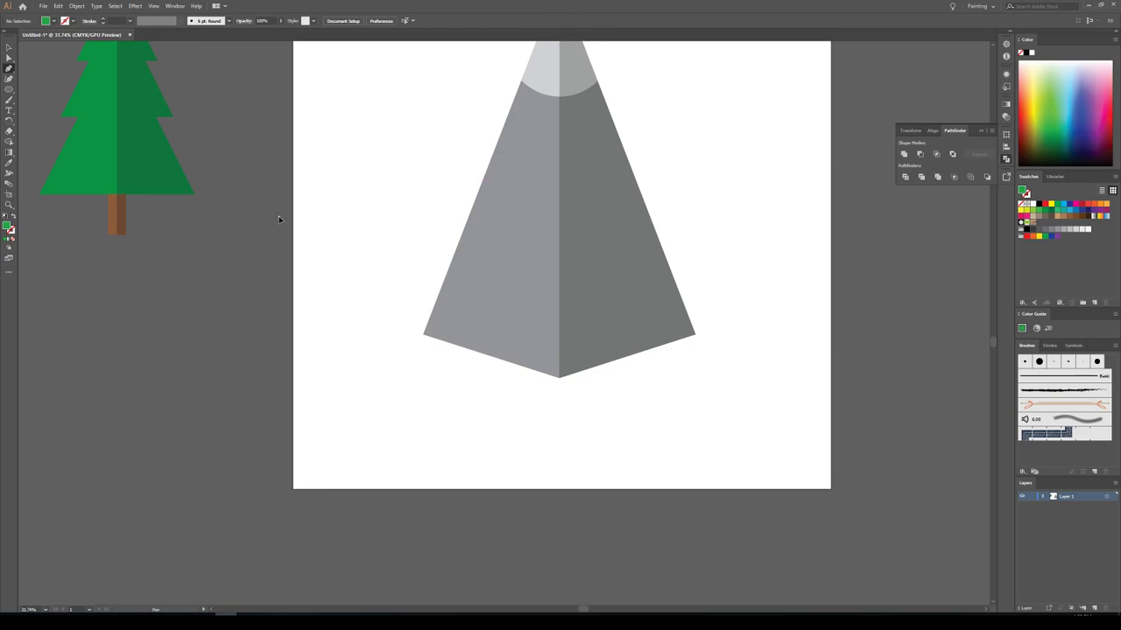
{"action": "left_click", "coordinate": [278, 215]}
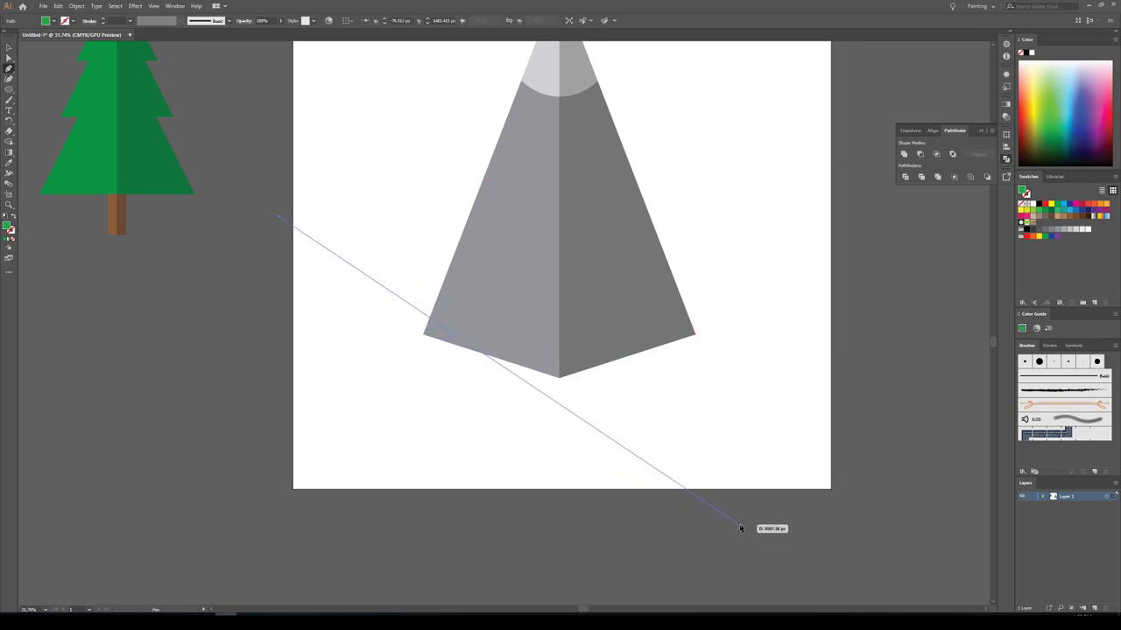
{"action": "left_click", "coordinate": [739, 525]}
{"action": "left_click", "coordinate": [184, 539]}
{"action": "left_click", "coordinate": [277, 216]}
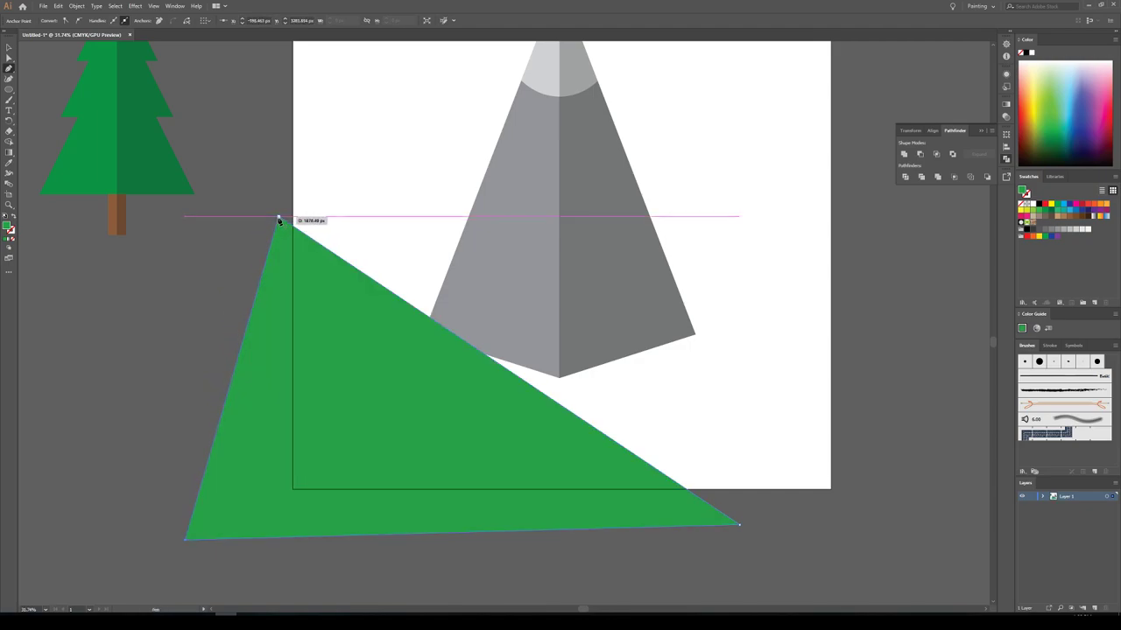
{"action": "left_click", "coordinate": [9, 47]}
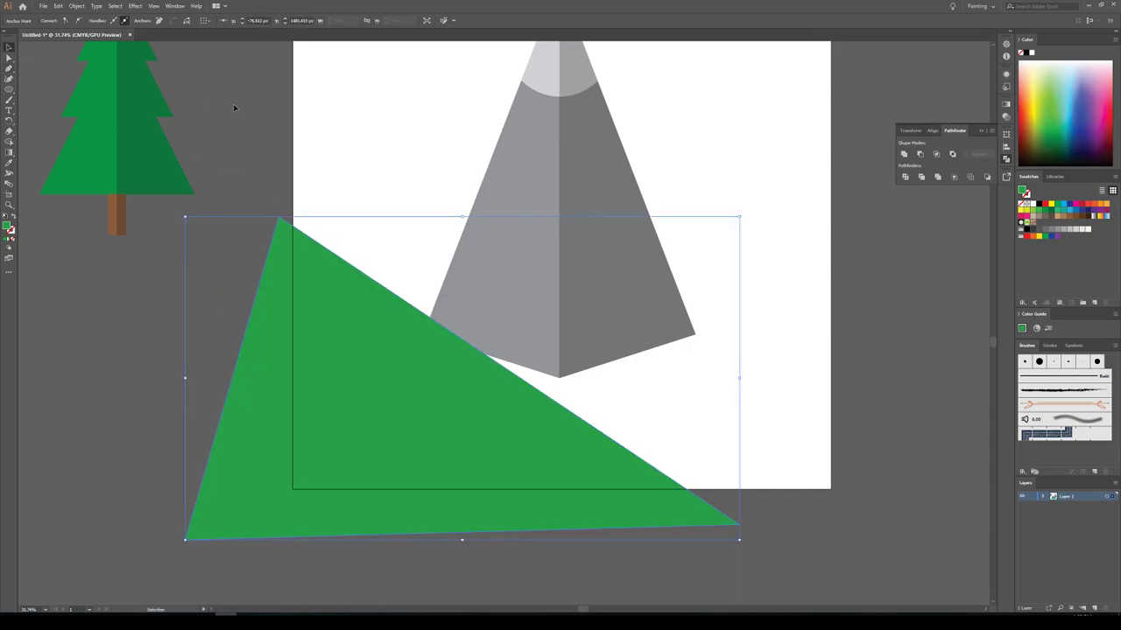
{"action": "left_click", "coordinate": [234, 108]}
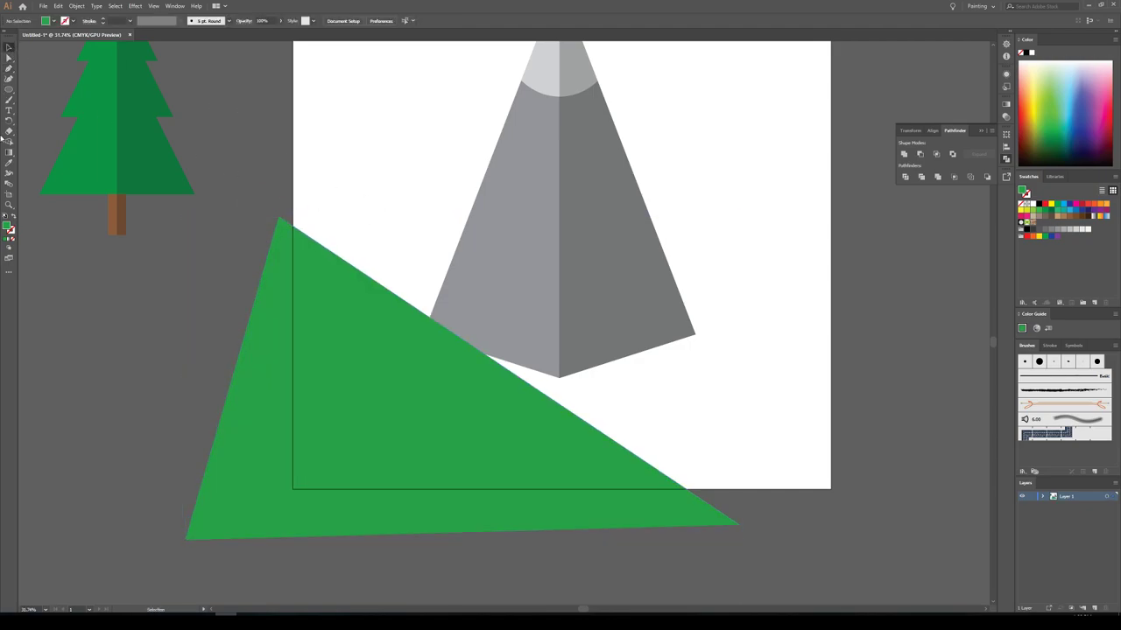
Step: Draw a darker green triangle from the upper right down past the bottom edge, overlapping the first hill
{"action": "double_click", "coordinate": [8, 227]}
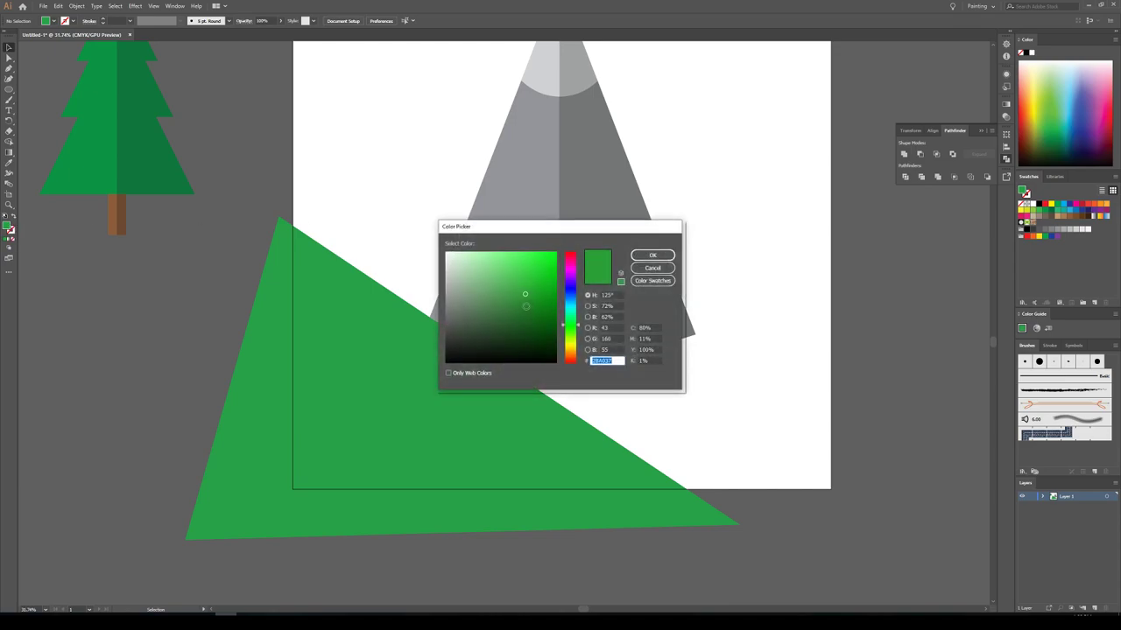
{"action": "left_click", "coordinate": [653, 255]}
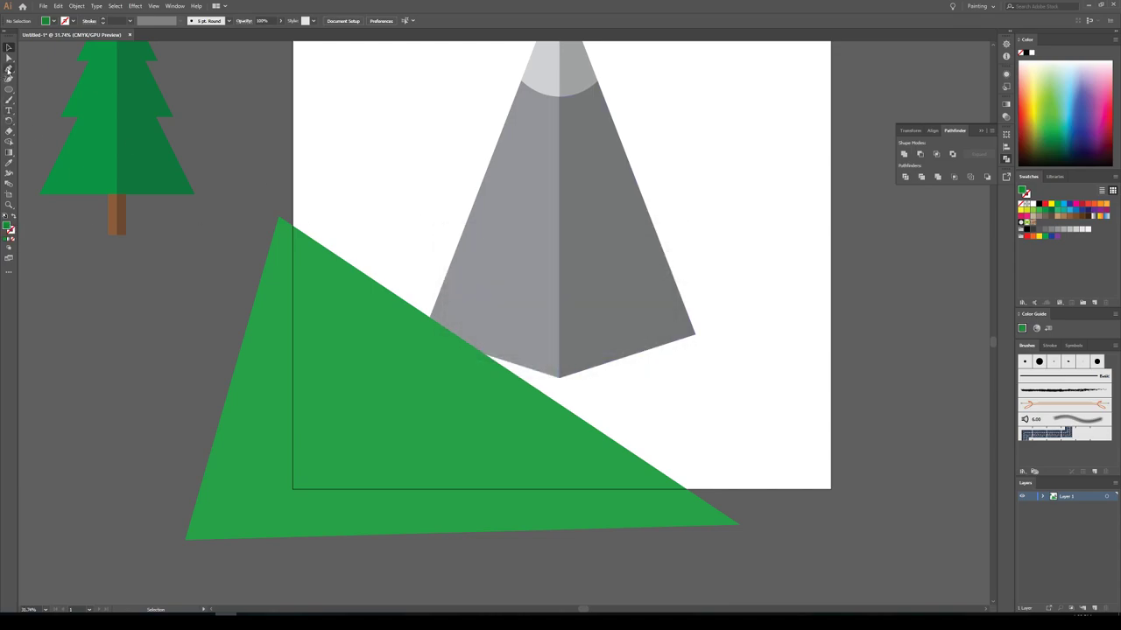
{"action": "left_click", "coordinate": [9, 68]}
{"action": "left_click_drag", "start_coordinate": [871, 214], "coordinate": [273, 569]}
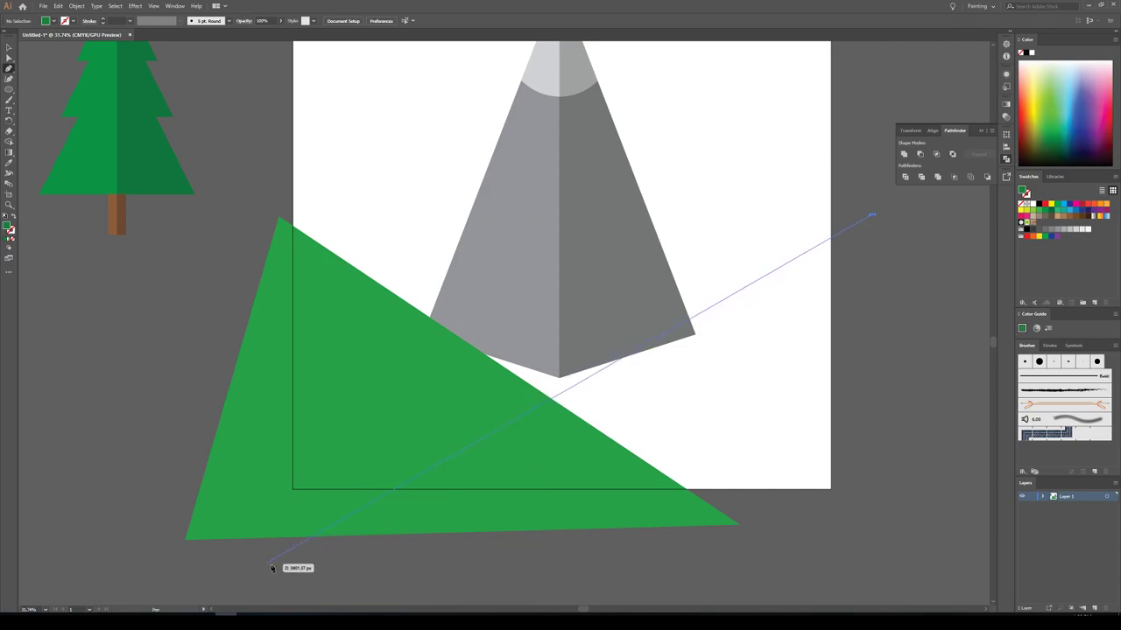
{"action": "left_click", "coordinate": [330, 572]}
{"action": "left_click", "coordinate": [895, 547]}
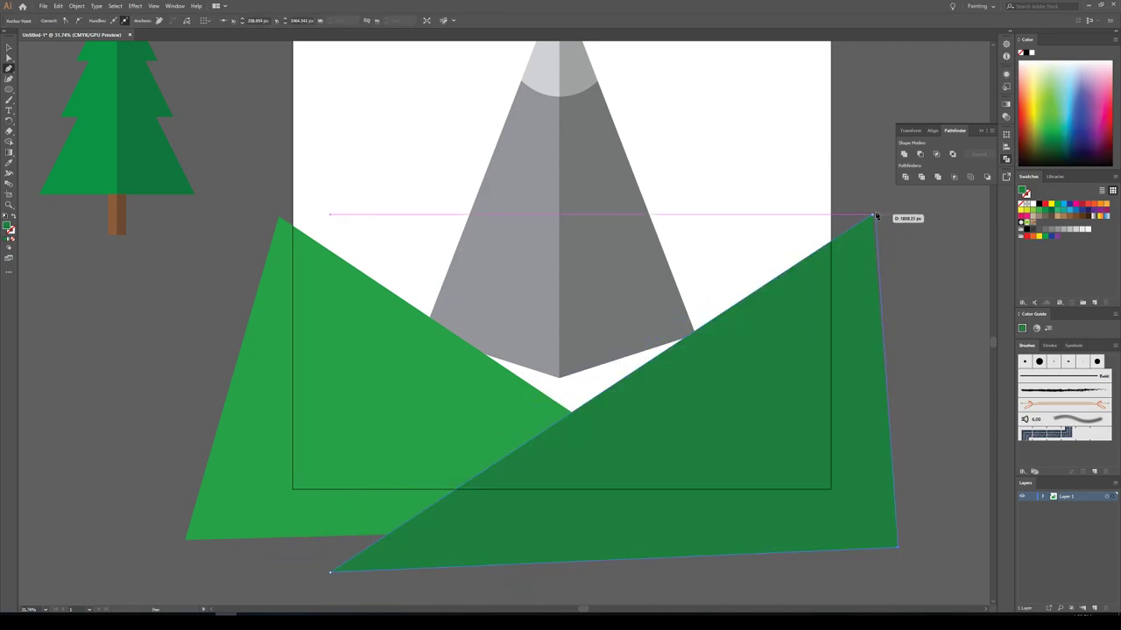
{"action": "left_click", "coordinate": [874, 215]}
{"action": "left_click", "coordinate": [9, 48]}
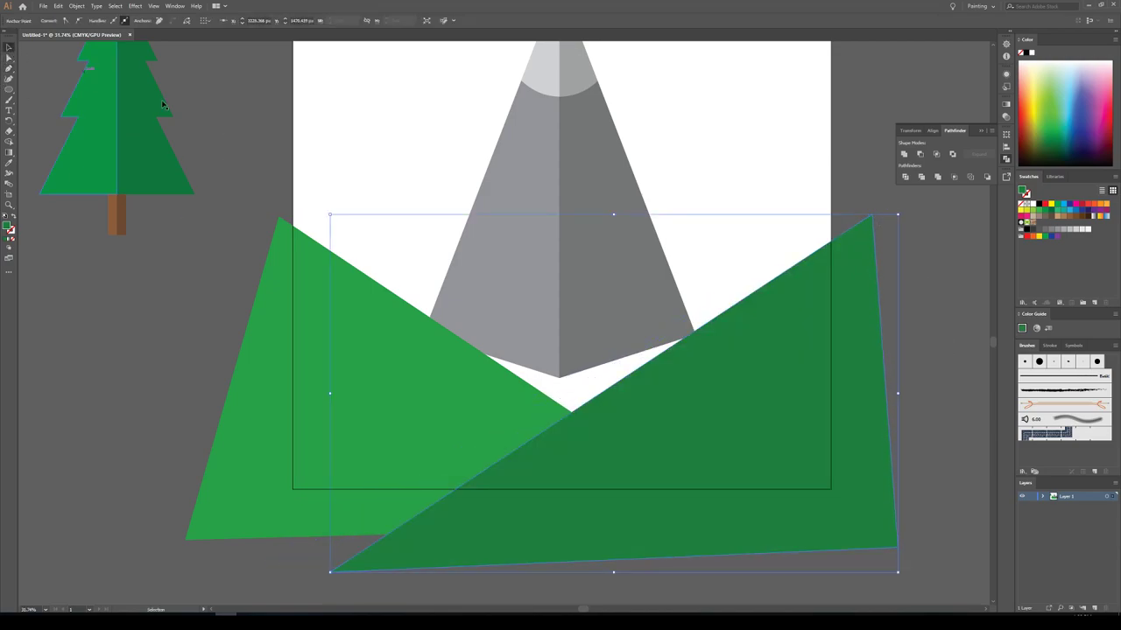
Step: Move the mountain group down so its base sits behind the hills
{"action": "left_click_drag", "start_coordinate": [587, 184], "coordinate": [591, 251]}
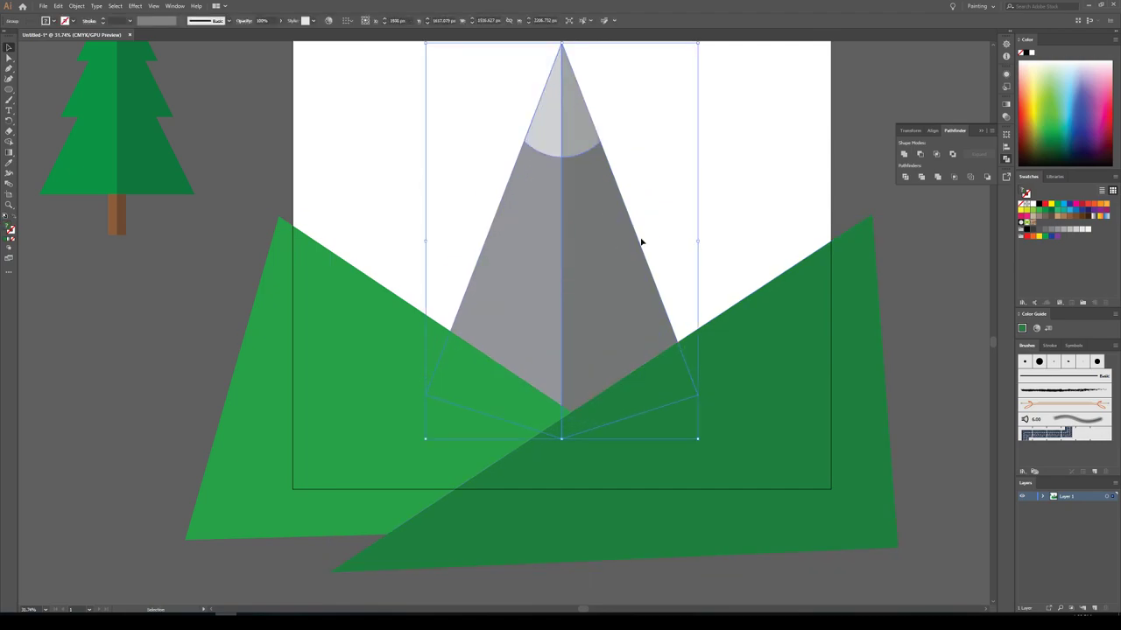
{"action": "left_click", "coordinate": [907, 230]}
{"action": "scroll", "coordinate": [577, 344], "scroll_direction": "up", "scroll_amount": 2}
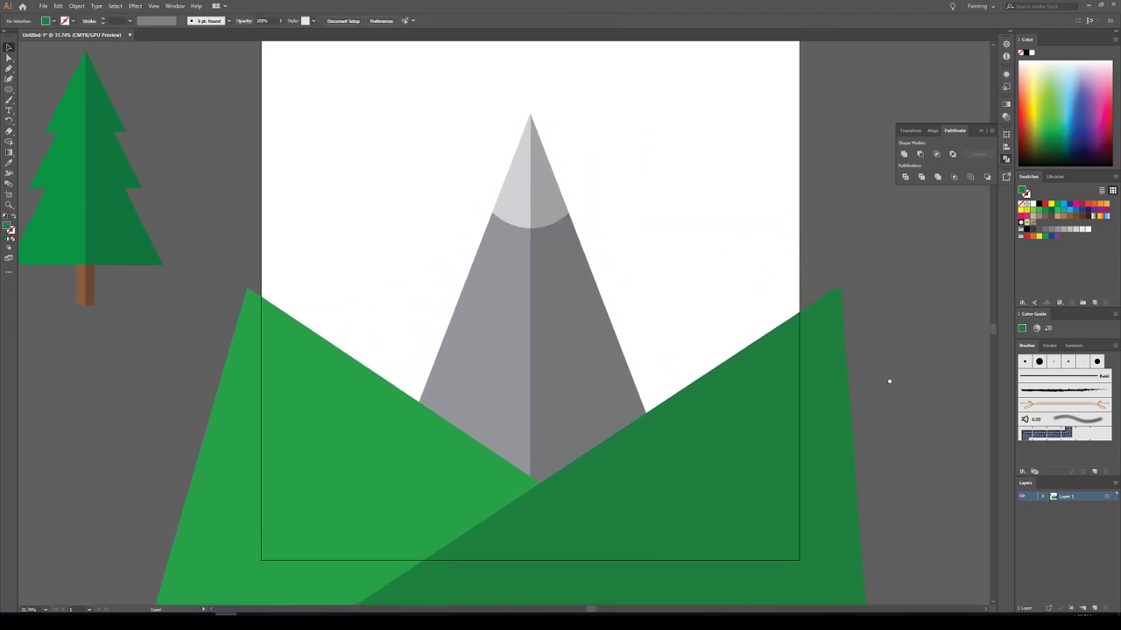
Step: Stretch the mountain taller from its top handle and recentre the artboard in view
{"action": "left_click", "coordinate": [577, 345]}
{"action": "left_click_drag", "start_coordinate": [531, 113], "coordinate": [534, 83]}
{"action": "left_click", "coordinate": [939, 308]}
{"action": "scroll", "coordinate": [911, 302], "scroll_direction": "down", "scroll_amount": 1}
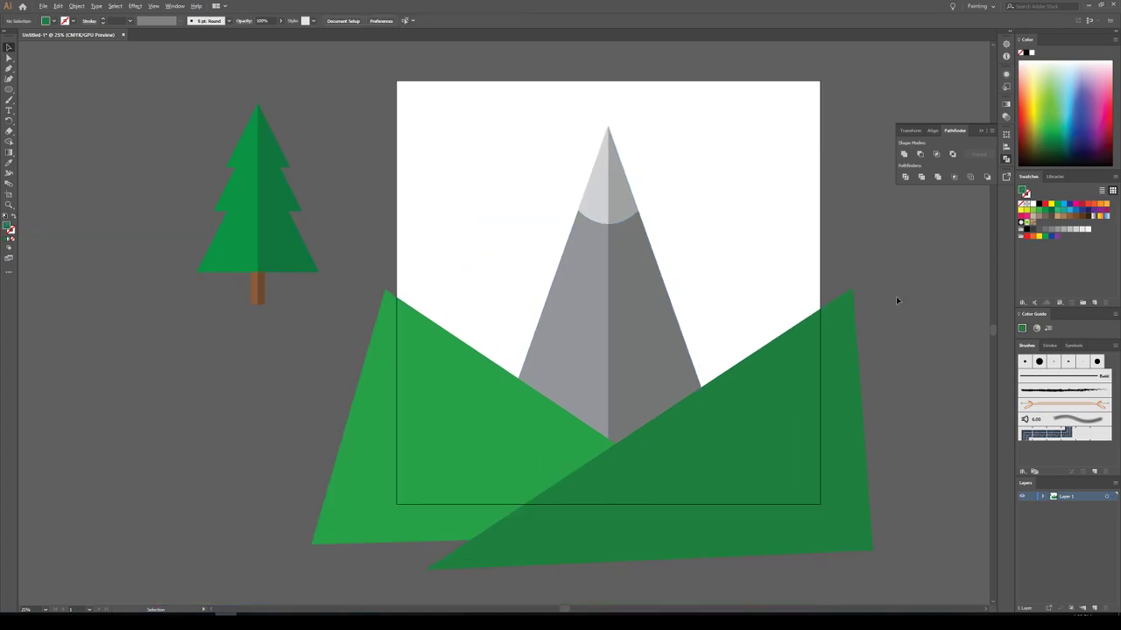
{"action": "left_click_drag", "start_coordinate": [938, 350], "coordinate": [896, 350]}
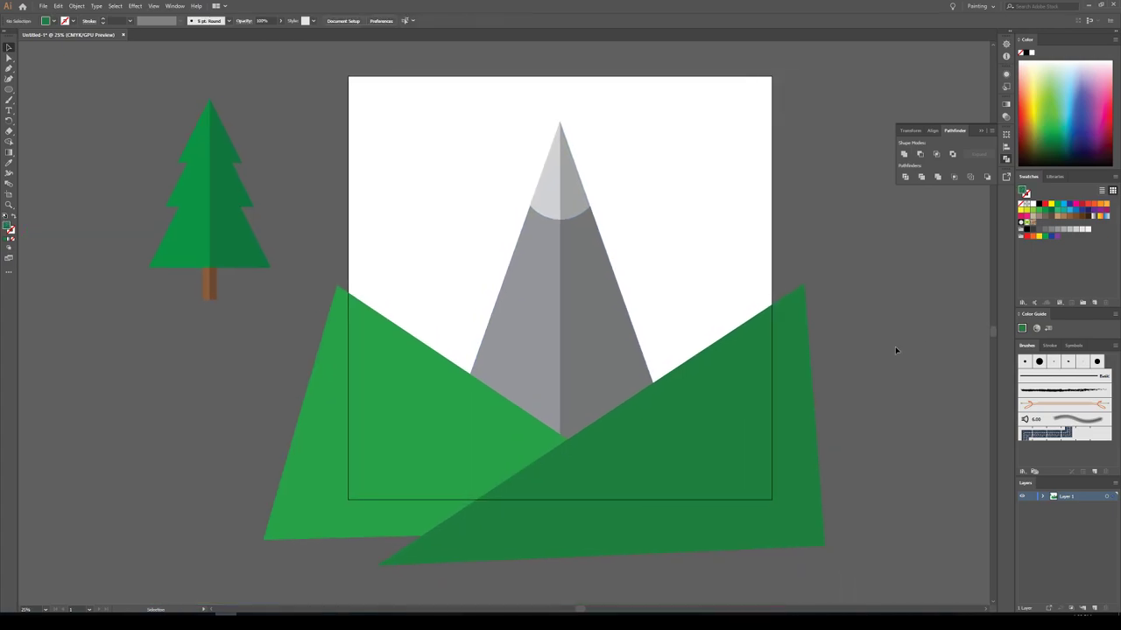
{"action": "left_click", "coordinate": [596, 345]}
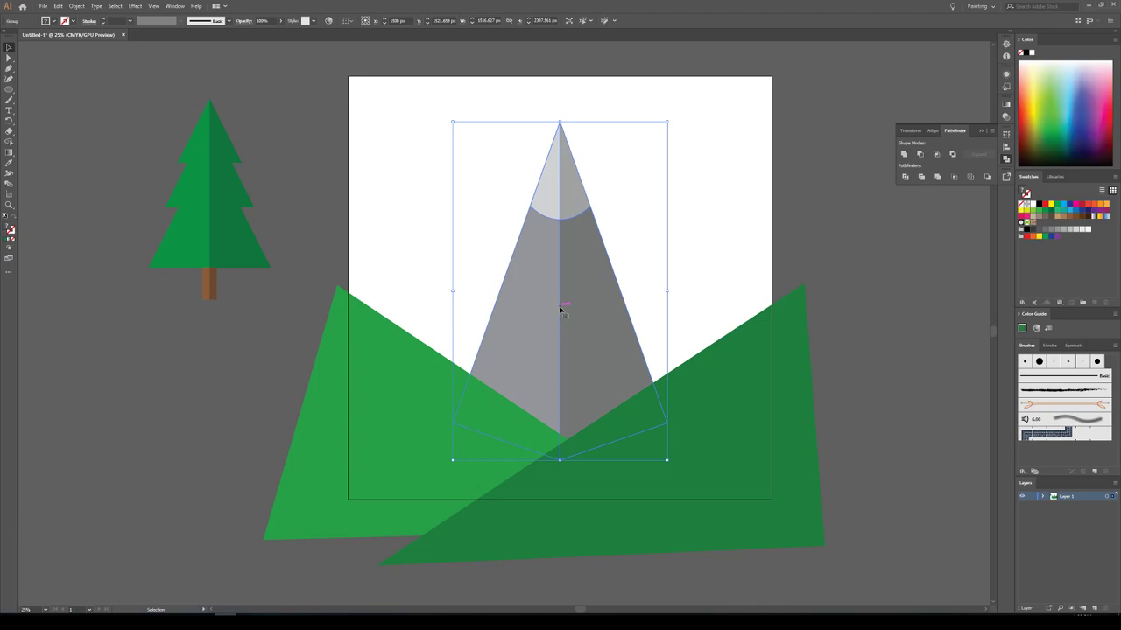
Step: Bring the mountain forward one level so it sits in front of the left hill
{"action": "right_click", "coordinate": [578, 320]}
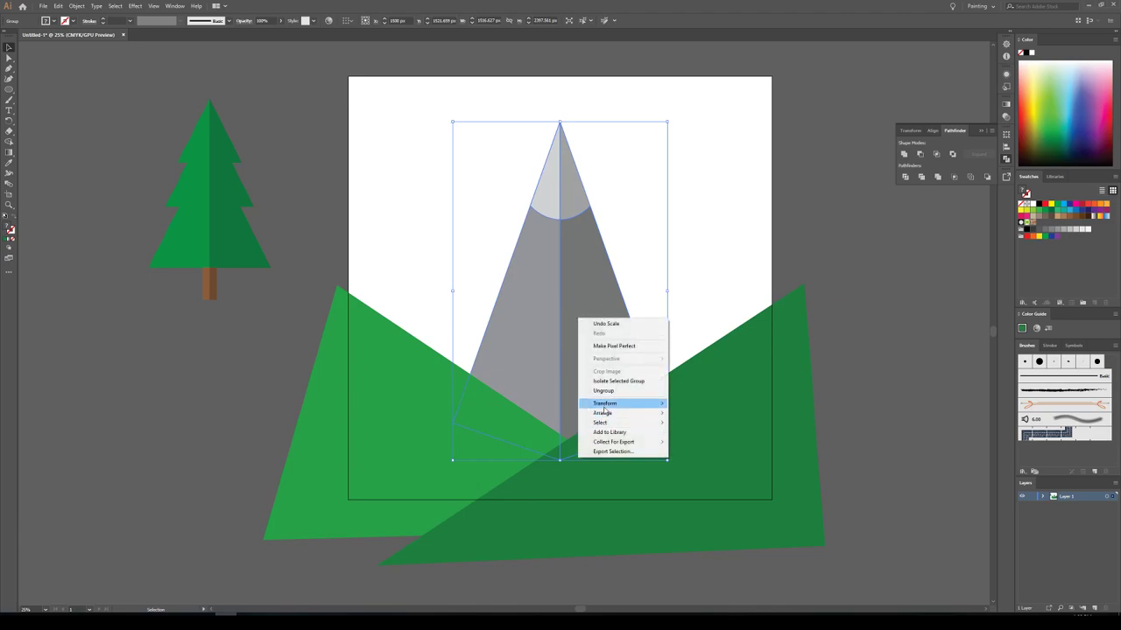
{"action": "mouse_move", "coordinate": [608, 415]}
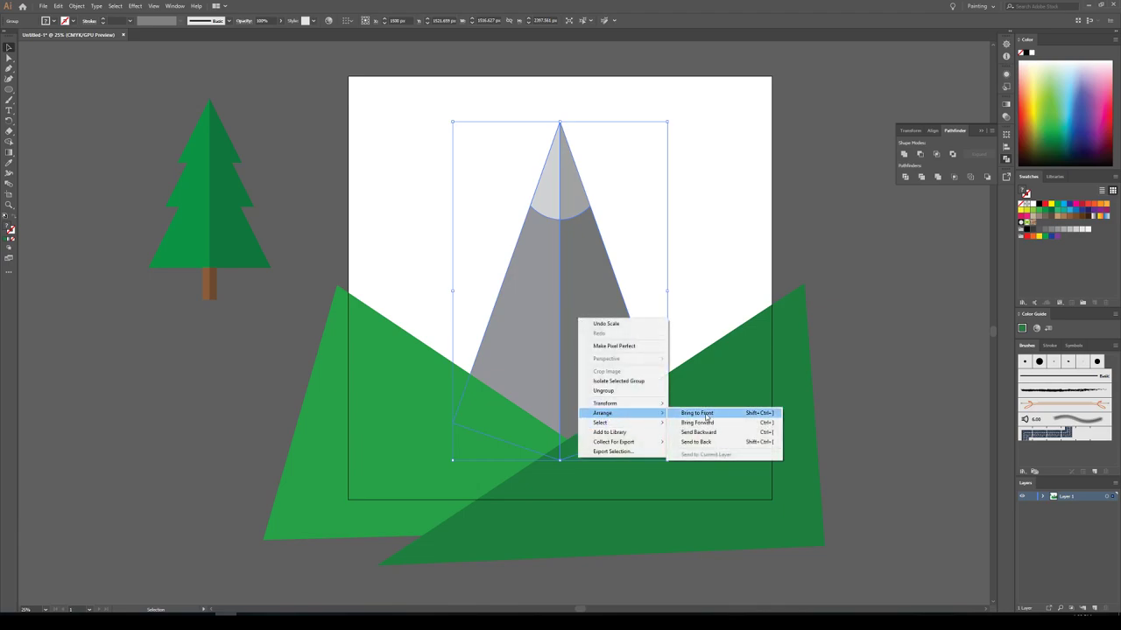
{"action": "left_click", "coordinate": [708, 424]}
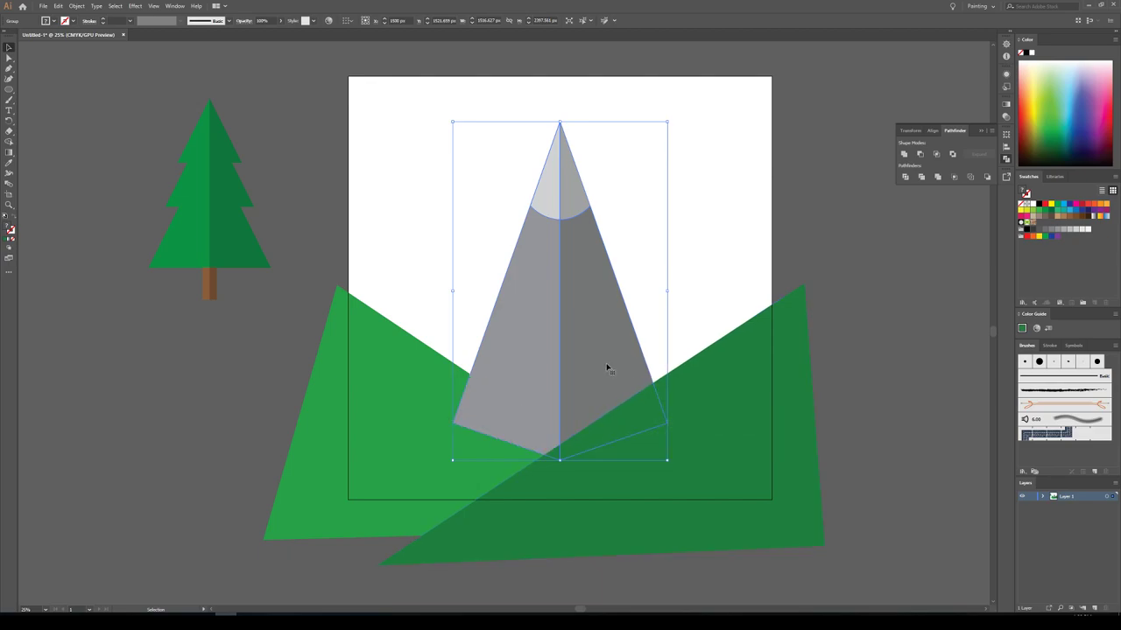
{"action": "left_click", "coordinate": [911, 336]}
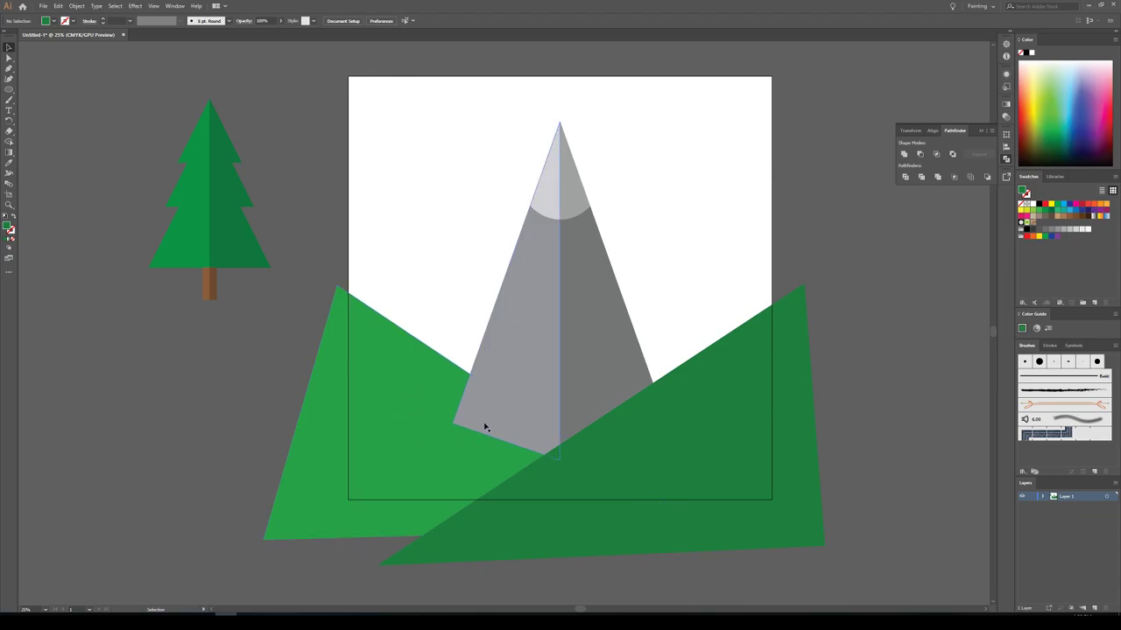
Step: Draw a yellow-filled circle as the sun in the artboard's top-left corner
{"action": "left_click", "coordinate": [229, 250]}
{"action": "left_click", "coordinate": [268, 210]}
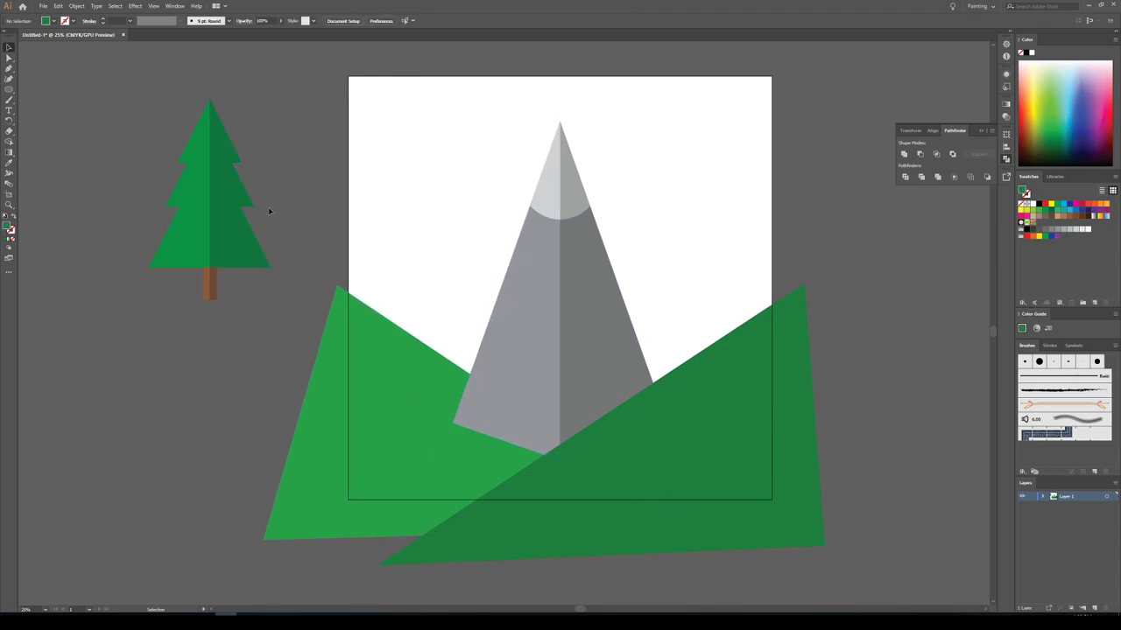
{"action": "left_click", "coordinate": [9, 91]}
{"action": "left_click", "coordinate": [53, 21]}
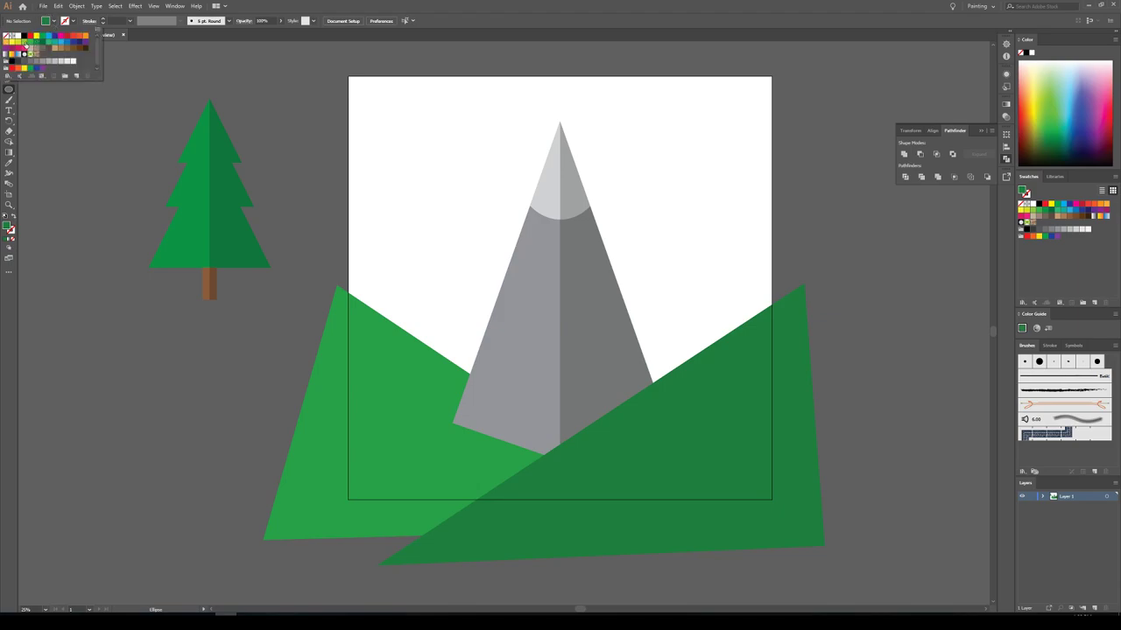
{"action": "left_click", "coordinate": [37, 39]}
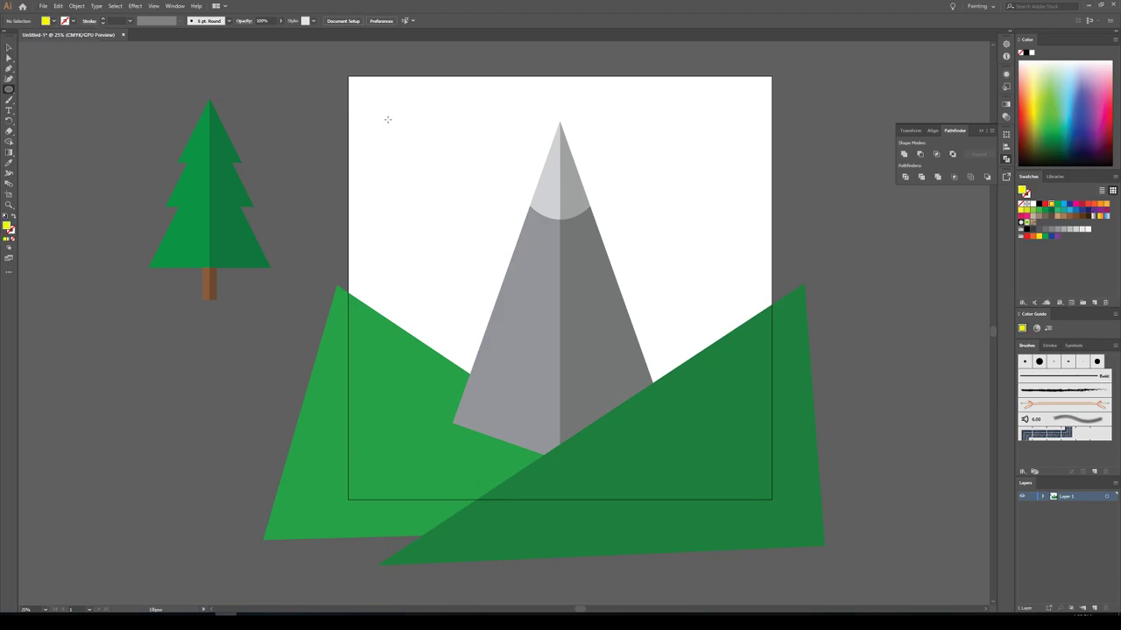
{"action": "left_click_drag", "start_coordinate": [364, 99], "coordinate": [440, 164]}
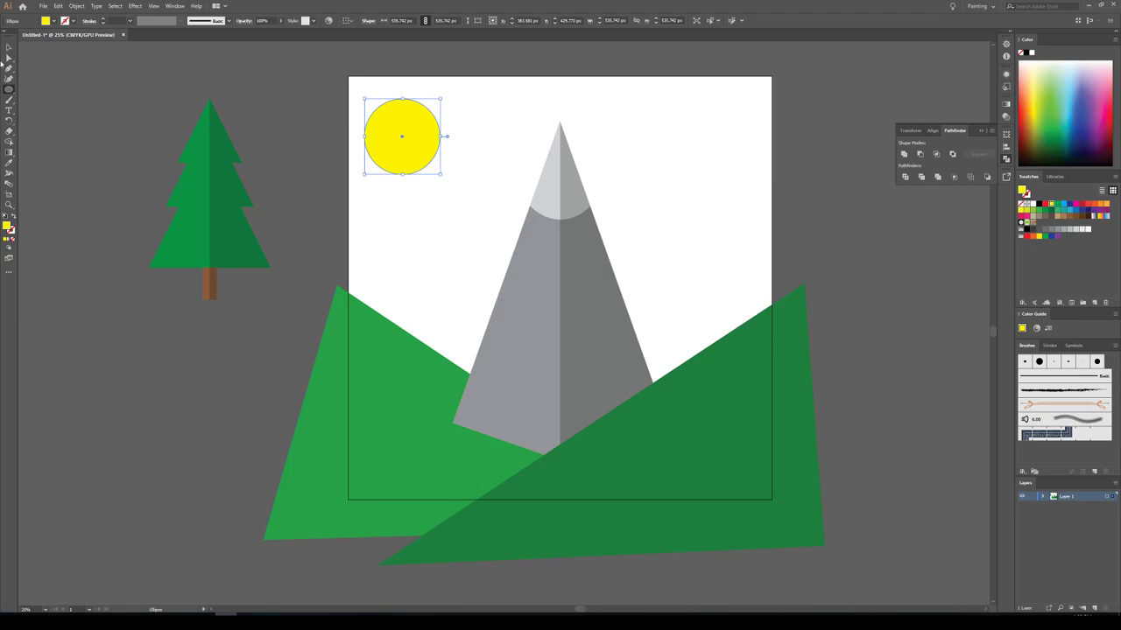
{"action": "key", "text": "v"}
{"action": "left_click", "coordinate": [146, 112]}
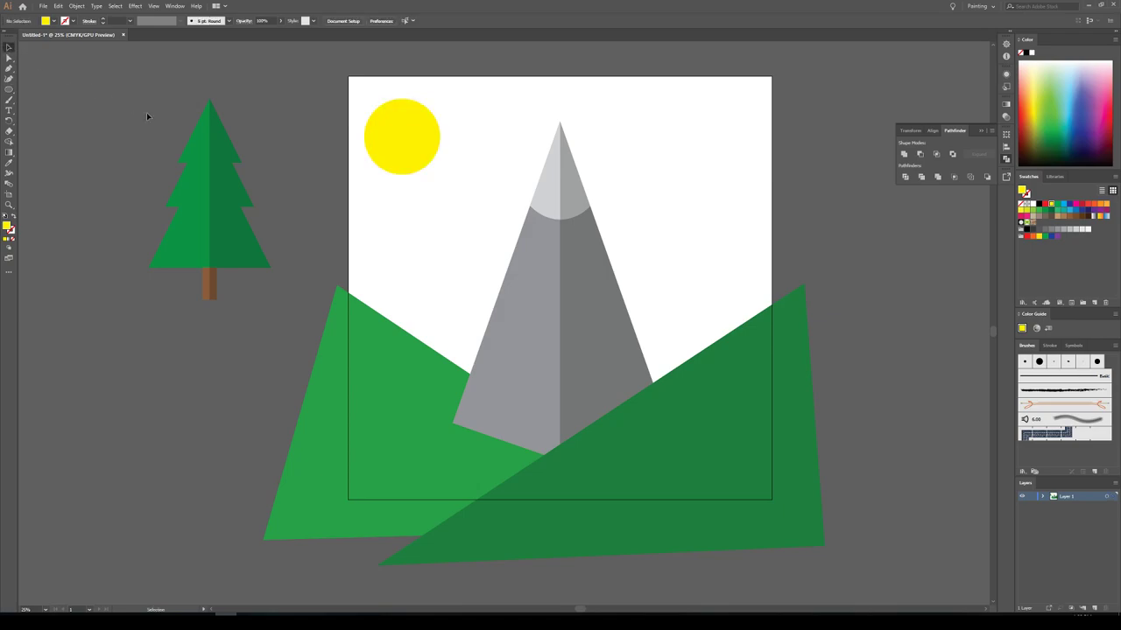
Step: Draw a blue-filled rectangle covering the whole artboard
{"action": "left_click_drag", "start_coordinate": [8, 90], "coordinate": [40, 91]}
{"action": "left_click", "coordinate": [54, 19]}
{"action": "left_click", "coordinate": [53, 40]}
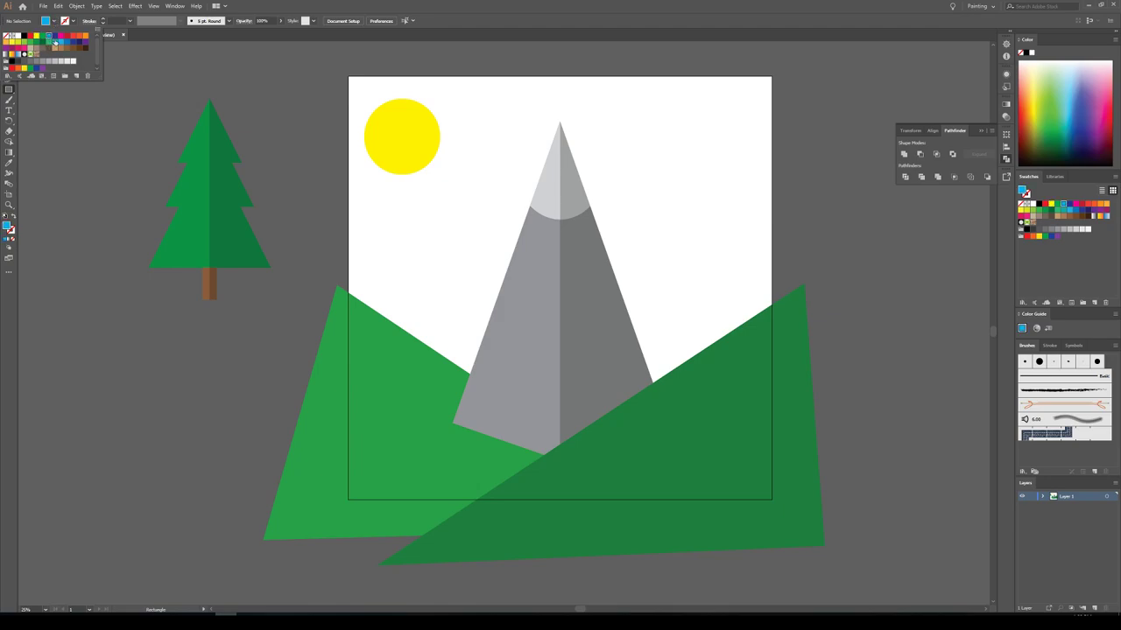
{"action": "left_click_drag", "start_coordinate": [287, 63], "coordinate": [828, 452]}
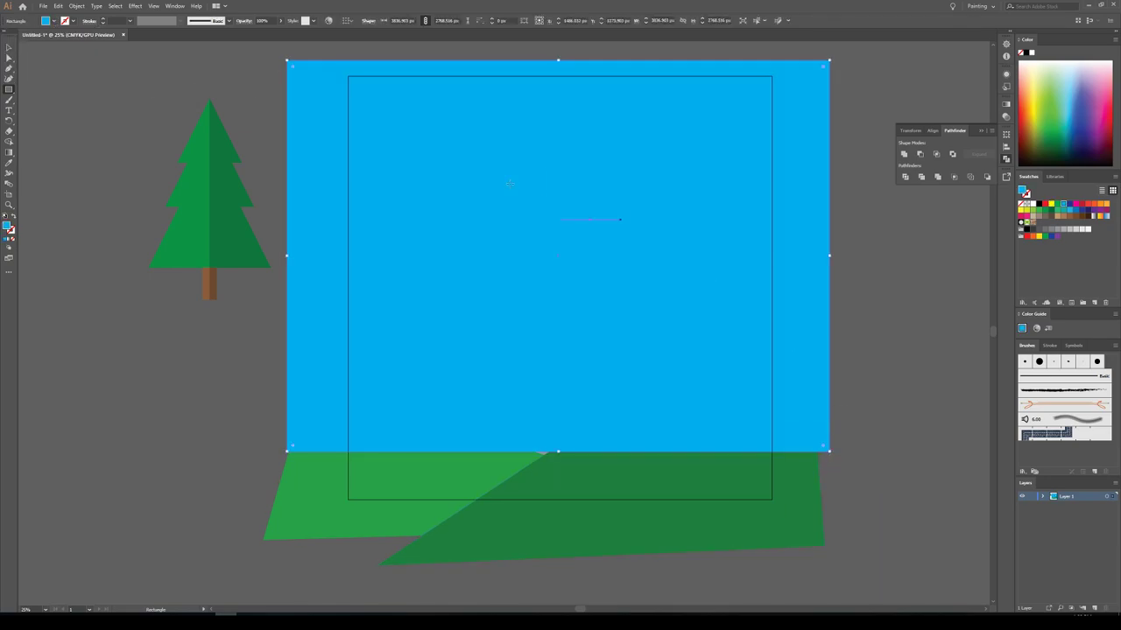
{"action": "key", "text": "v"}
Step: Send the blue rectangle to the back, behind the sun, mountain and hills
{"action": "right_click", "coordinate": [745, 164]}
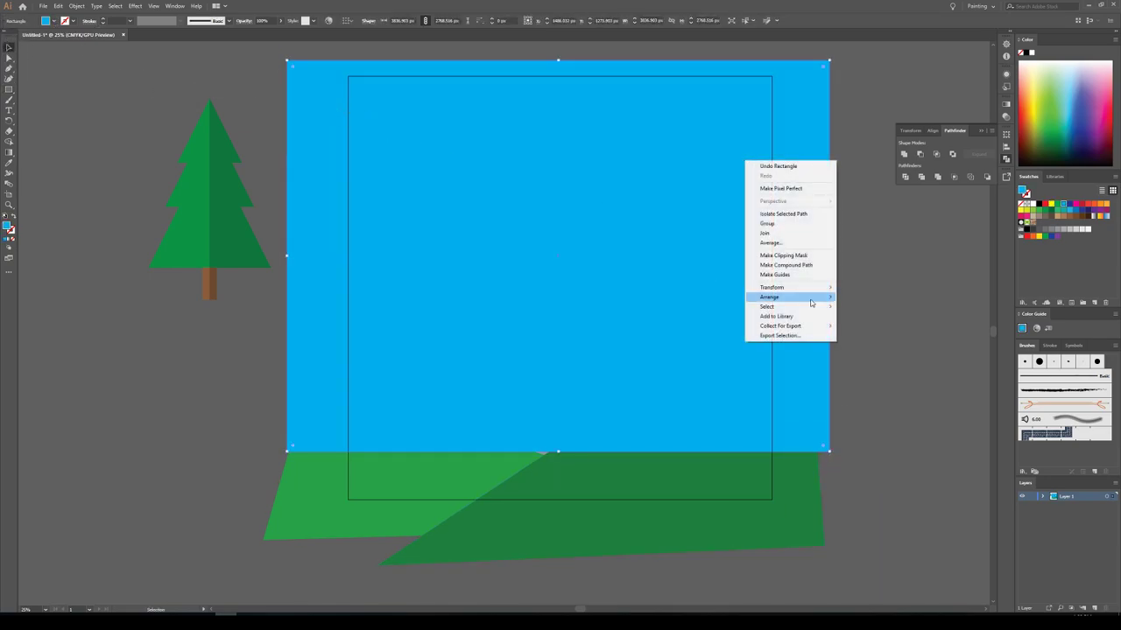
{"action": "mouse_move", "coordinate": [799, 299]}
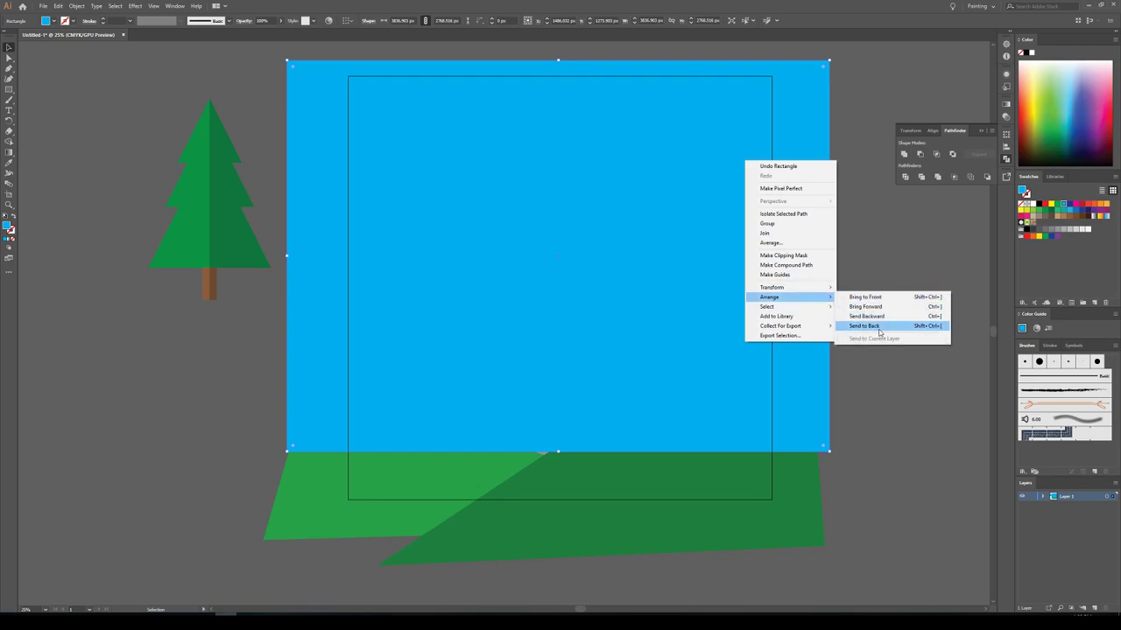
{"action": "left_click", "coordinate": [906, 326]}
{"action": "left_click", "coordinate": [922, 306]}
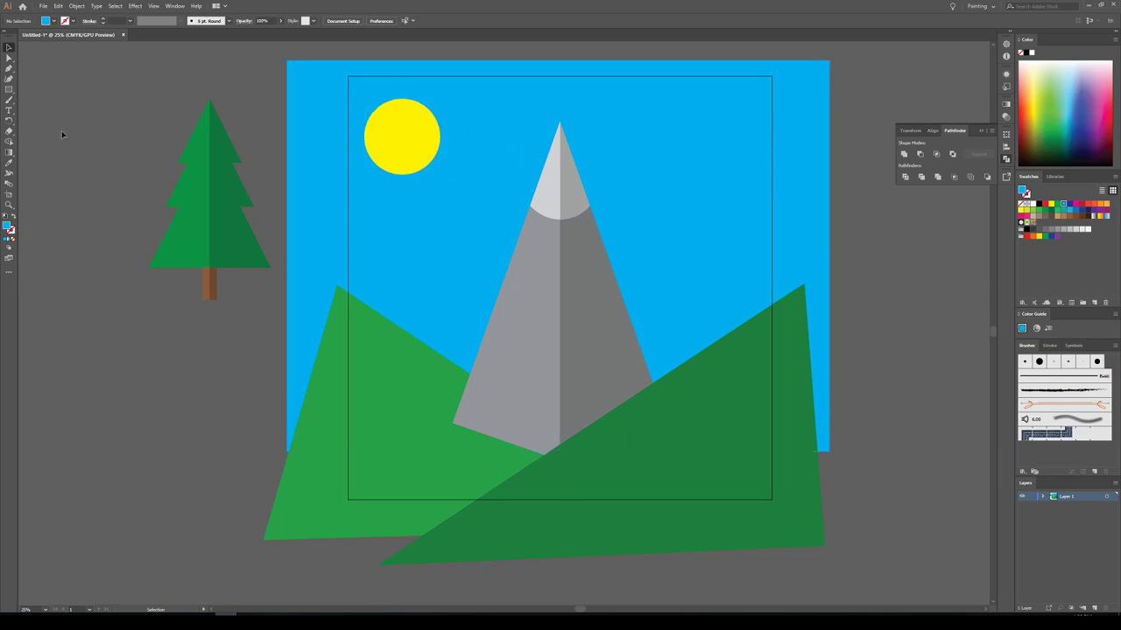
Step: Move the pine tree onto the artboard beside the mountain and bring it to the front
{"action": "left_click", "coordinate": [213, 205]}
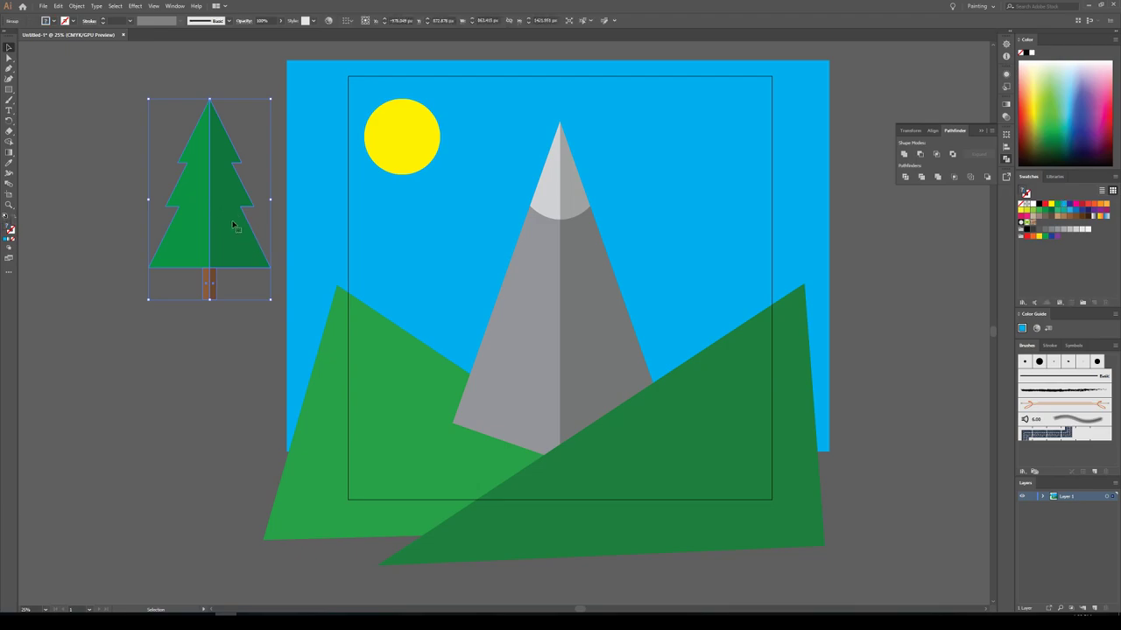
{"action": "left_click_drag", "start_coordinate": [232, 225], "coordinate": [656, 396]}
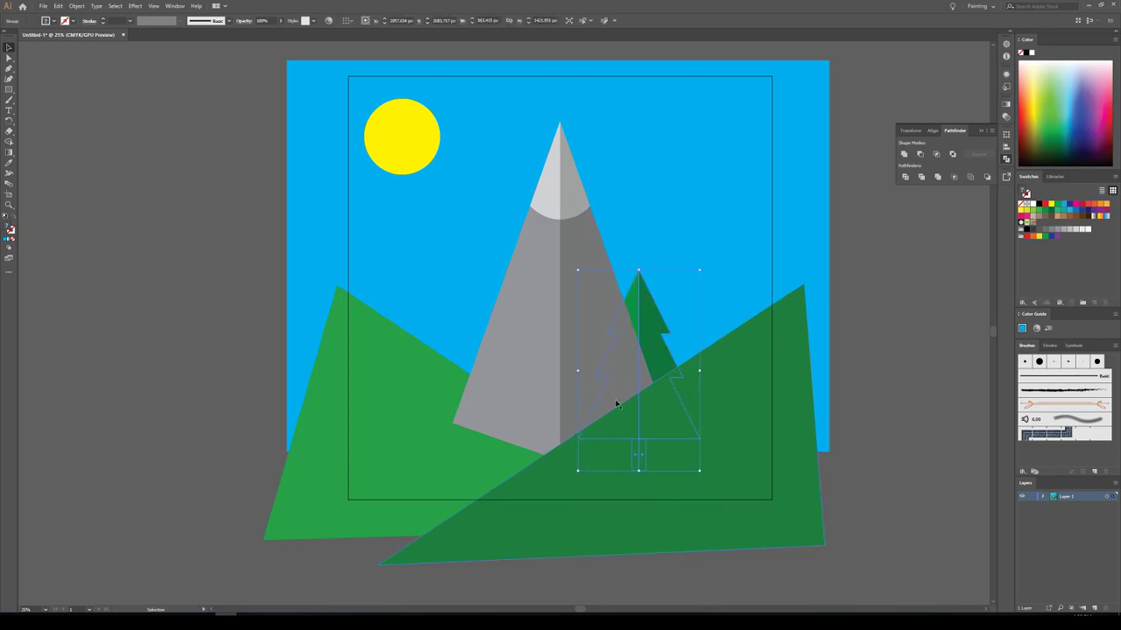
{"action": "left_click", "coordinate": [883, 374]}
{"action": "right_click", "coordinate": [652, 355]}
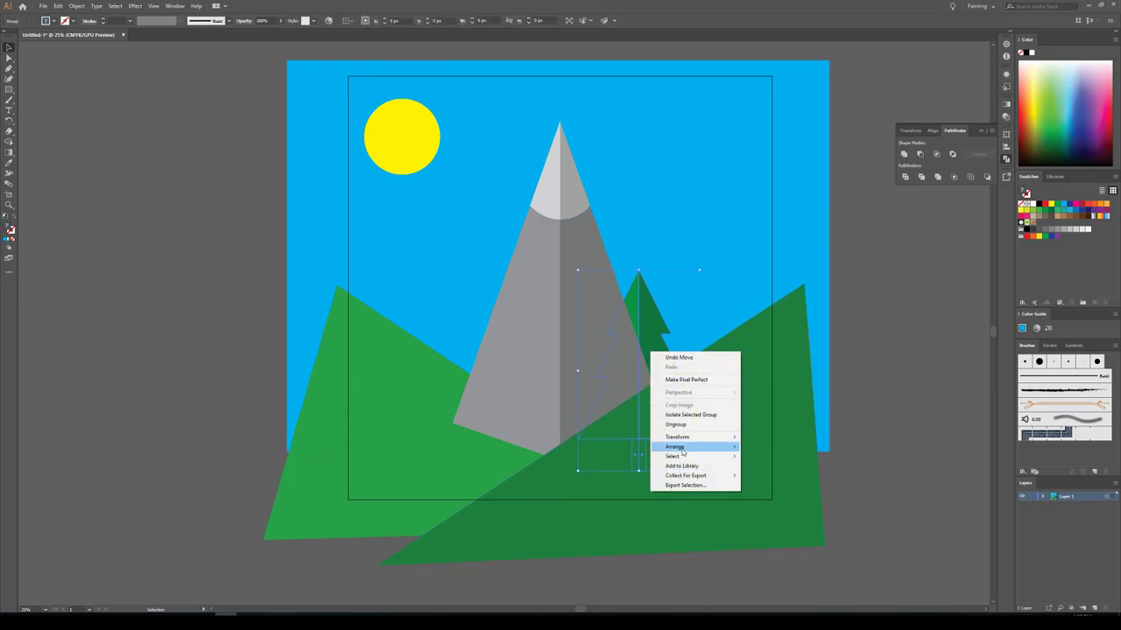
{"action": "mouse_move", "coordinate": [685, 449]}
{"action": "left_click", "coordinate": [789, 451]}
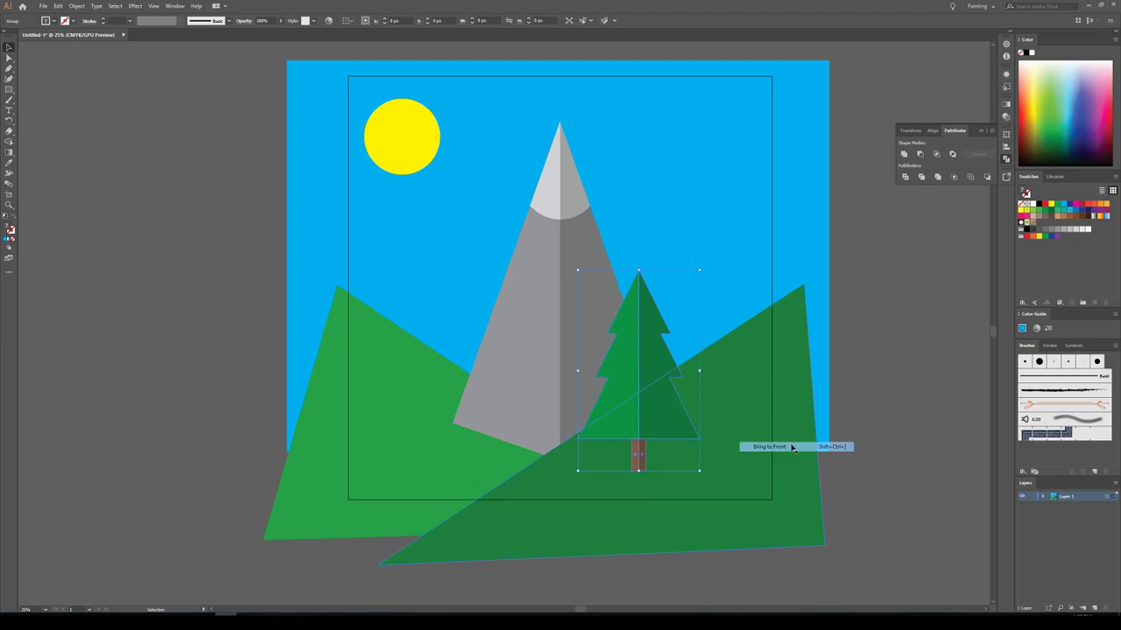
Step: Shrink the pine tree and make three resized copies across the right hill
{"action": "left_click_drag", "start_coordinate": [700, 271], "coordinate": [661, 390]}
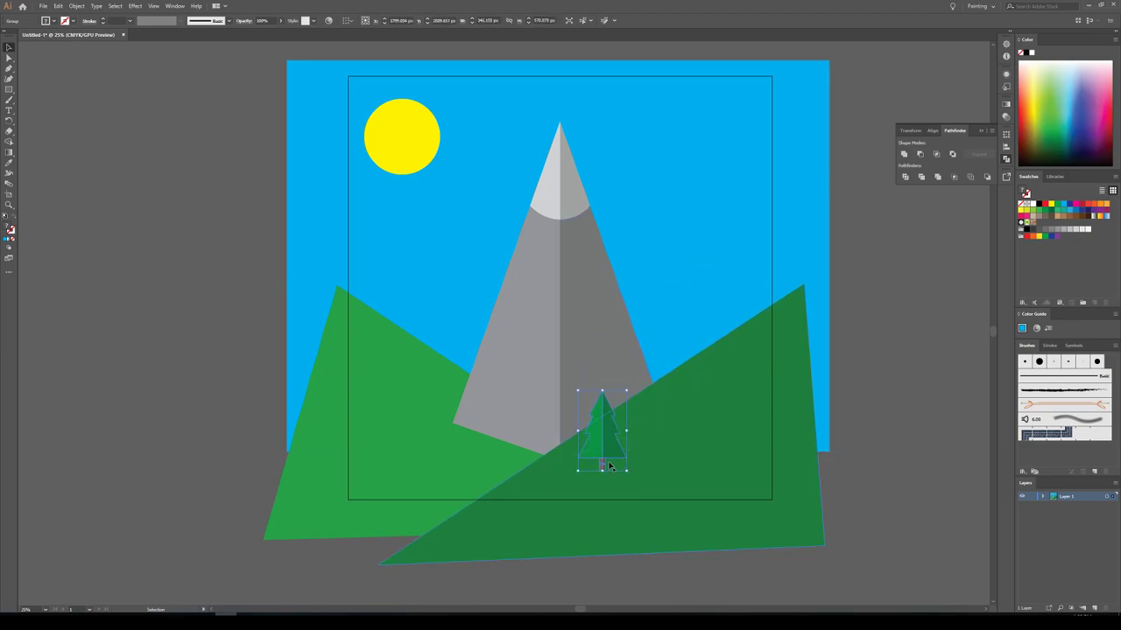
{"action": "left_click_drag", "start_coordinate": [614, 453], "coordinate": [686, 409]}
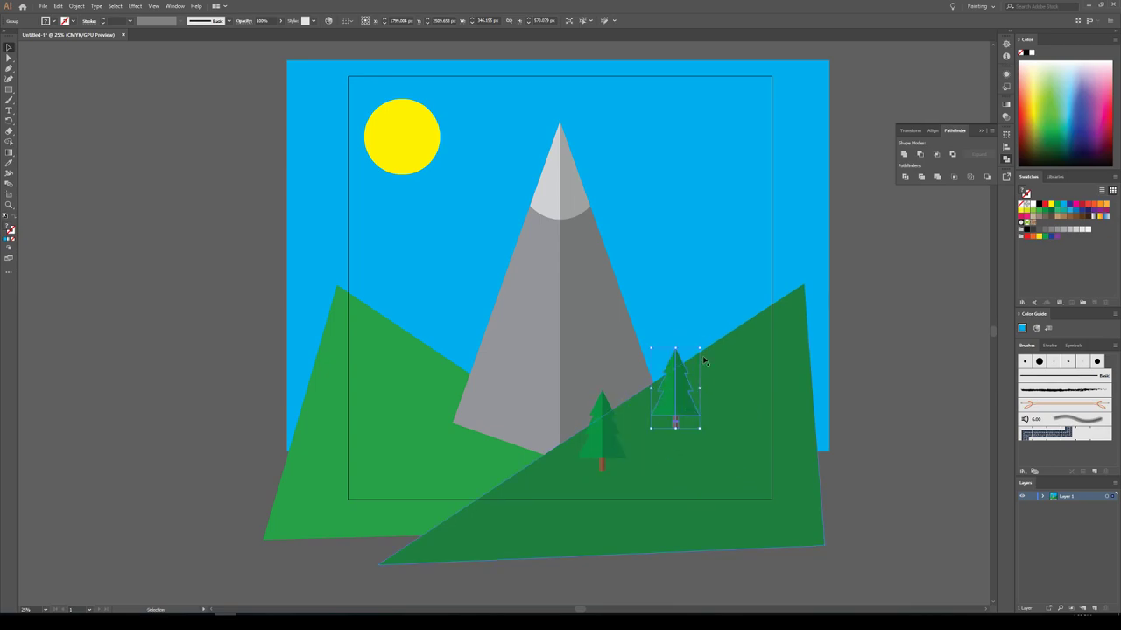
{"action": "left_click_drag", "start_coordinate": [700, 353], "coordinate": [687, 369]}
{"action": "left_click_drag", "start_coordinate": [684, 418], "coordinate": [667, 479]}
{"action": "left_click_drag", "start_coordinate": [670, 429], "coordinate": [685, 408]}
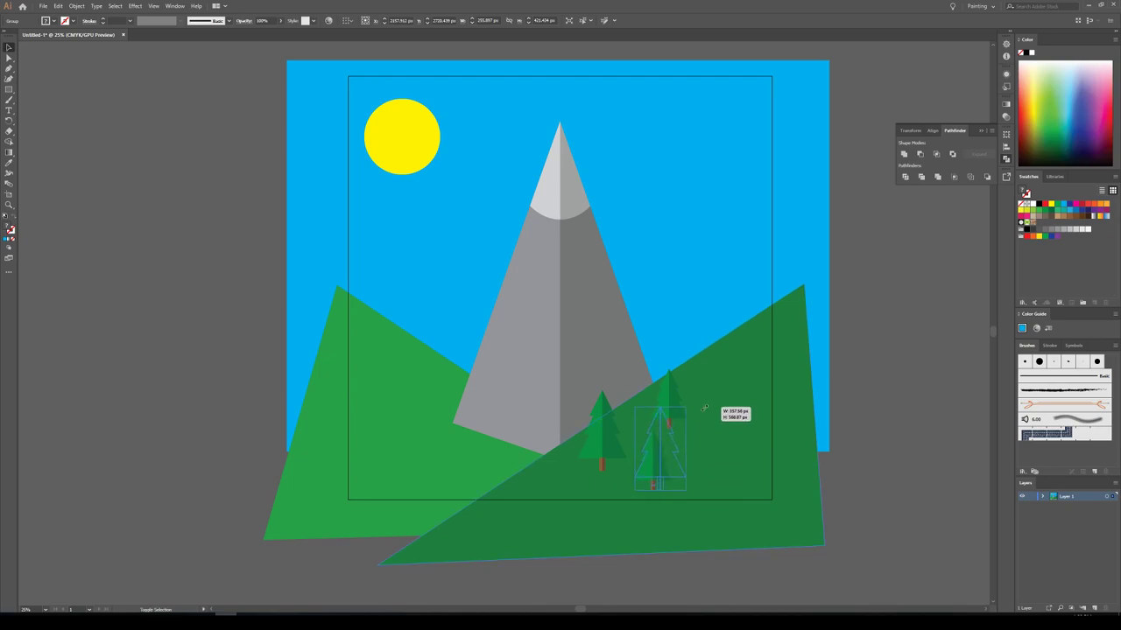
{"action": "left_click_drag", "start_coordinate": [665, 474], "coordinate": [711, 398]}
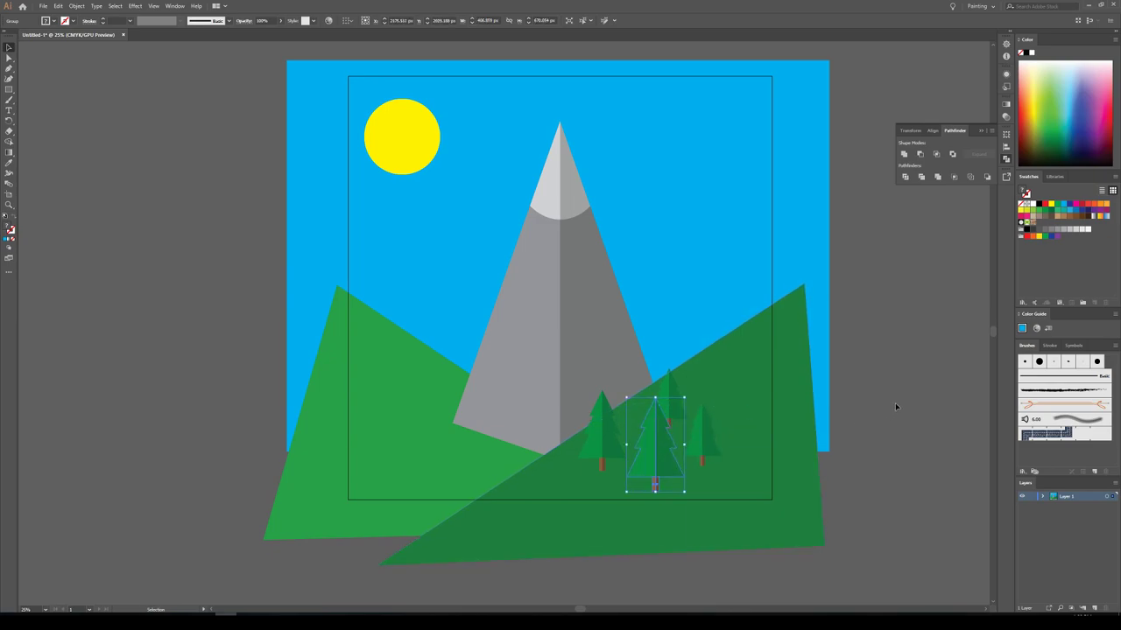
{"action": "left_click", "coordinate": [895, 405]}
Step: Add two more smaller tree copies, one to the left and one upper right
{"action": "left_click", "coordinate": [677, 467]}
{"action": "left_click_drag", "start_coordinate": [677, 467], "coordinate": [592, 452]}
{"action": "left_click_drag", "start_coordinate": [600, 384], "coordinate": [584, 448]}
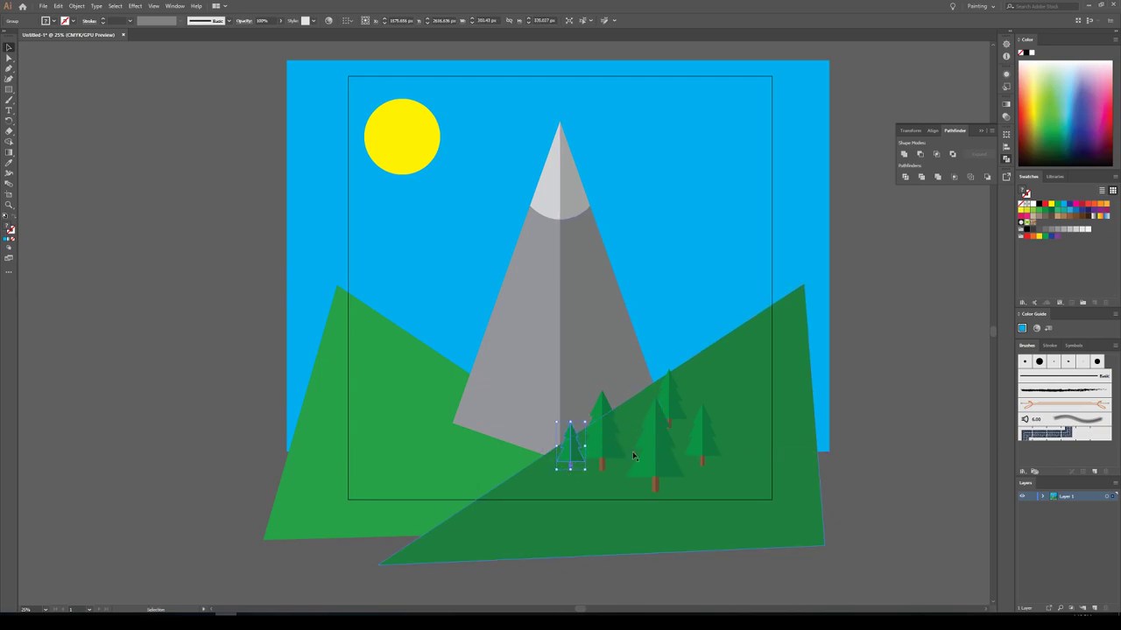
{"action": "key", "text": "a"}
{"action": "key", "text": "v"}
{"action": "left_click", "coordinate": [189, 347]}
{"action": "left_click", "coordinate": [669, 465]}
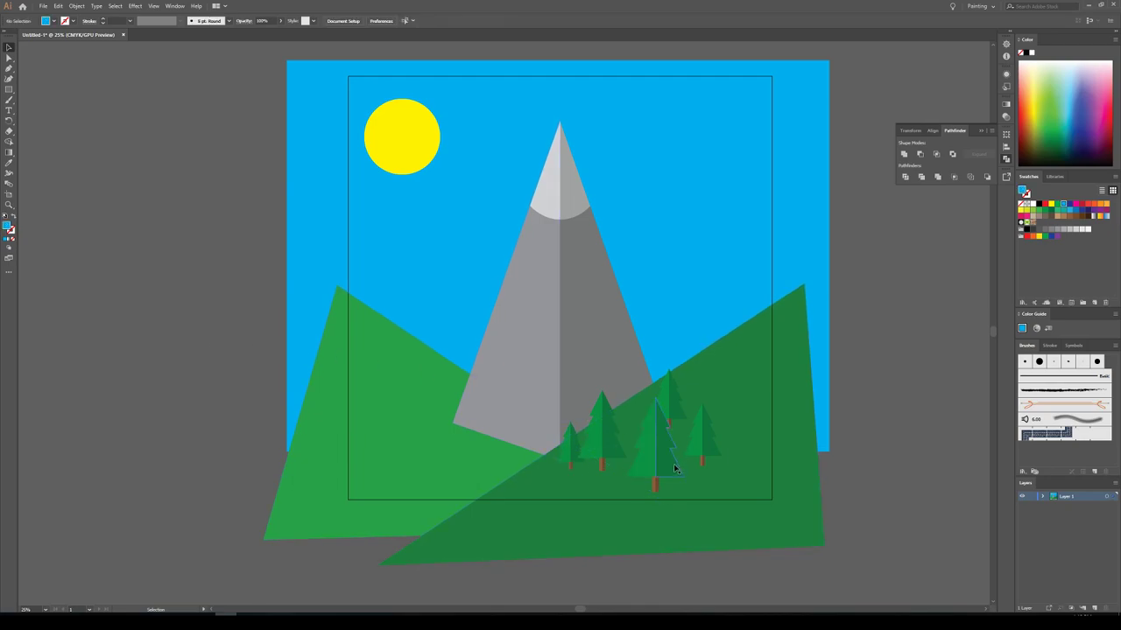
{"action": "left_click_drag", "start_coordinate": [669, 464], "coordinate": [733, 391]}
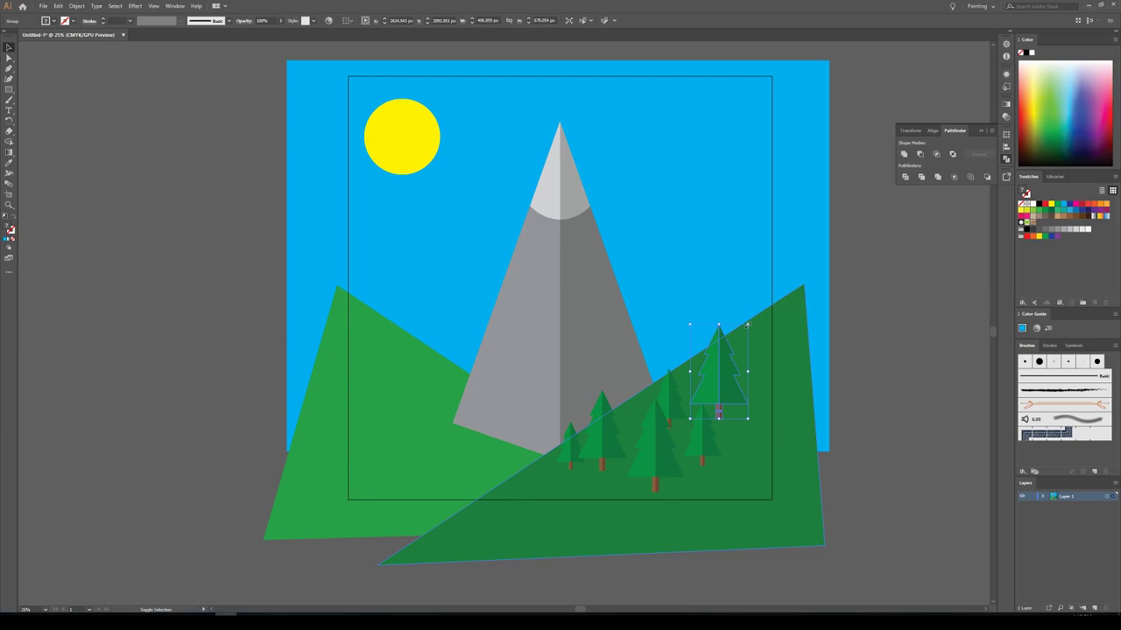
{"action": "left_click_drag", "start_coordinate": [748, 325], "coordinate": [739, 350]}
{"action": "key", "text": "a"}
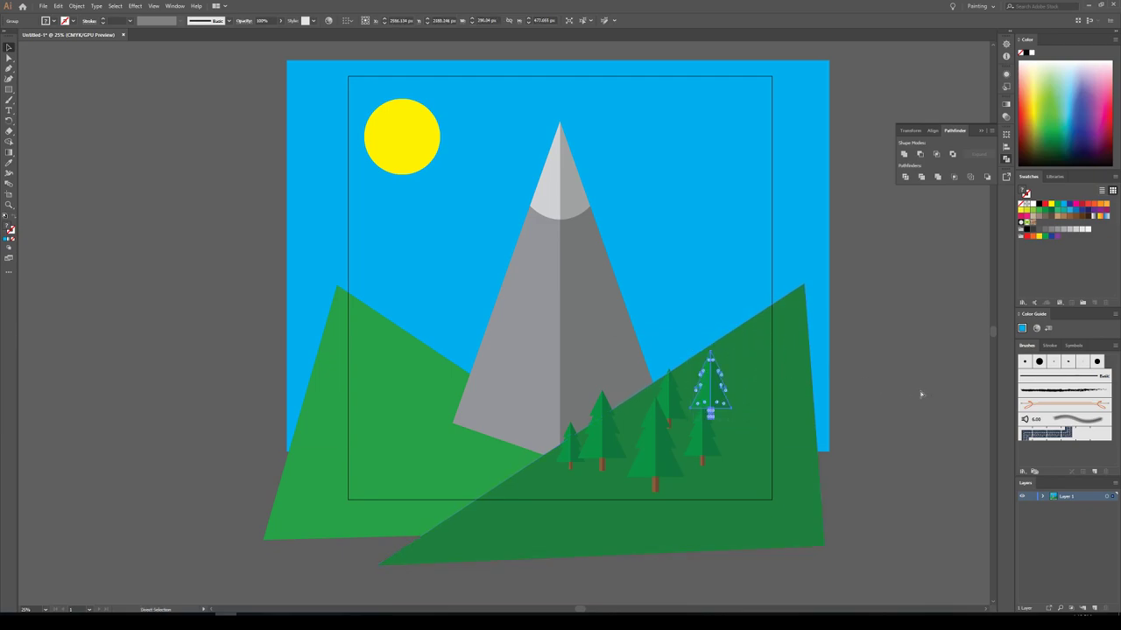
{"action": "key", "text": "v"}
{"action": "left_click", "coordinate": [914, 391]}
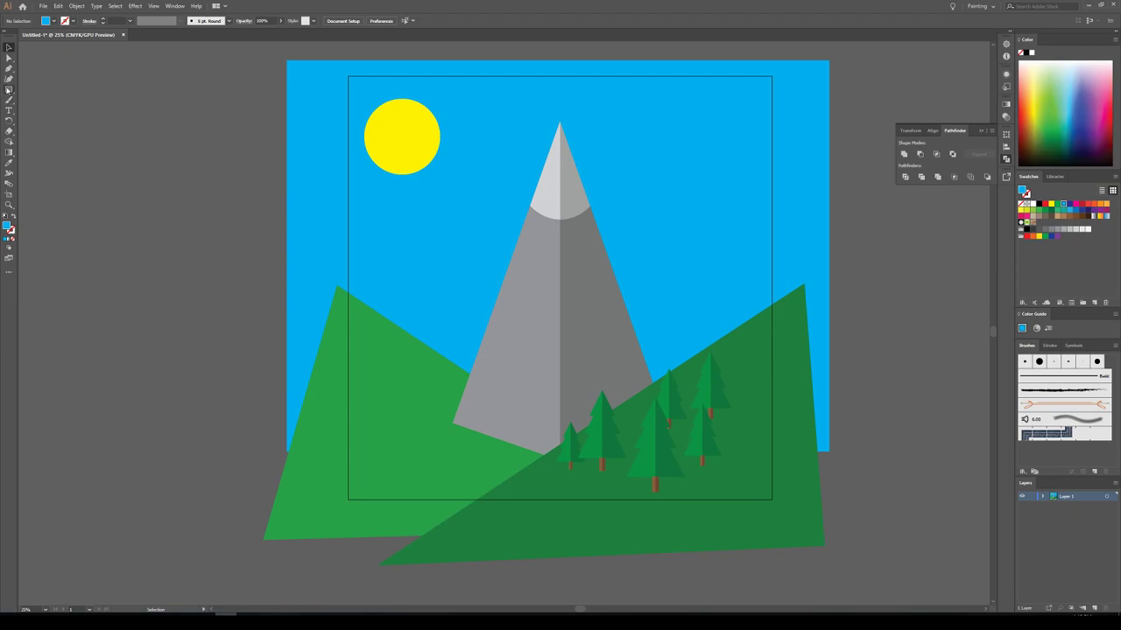
Step: Draw a dark grey ellipse over the lower-left scene, widen it leftward and move it lower
{"action": "left_click_drag", "start_coordinate": [9, 90], "coordinate": [20, 106]}
{"action": "left_click", "coordinate": [55, 21]}
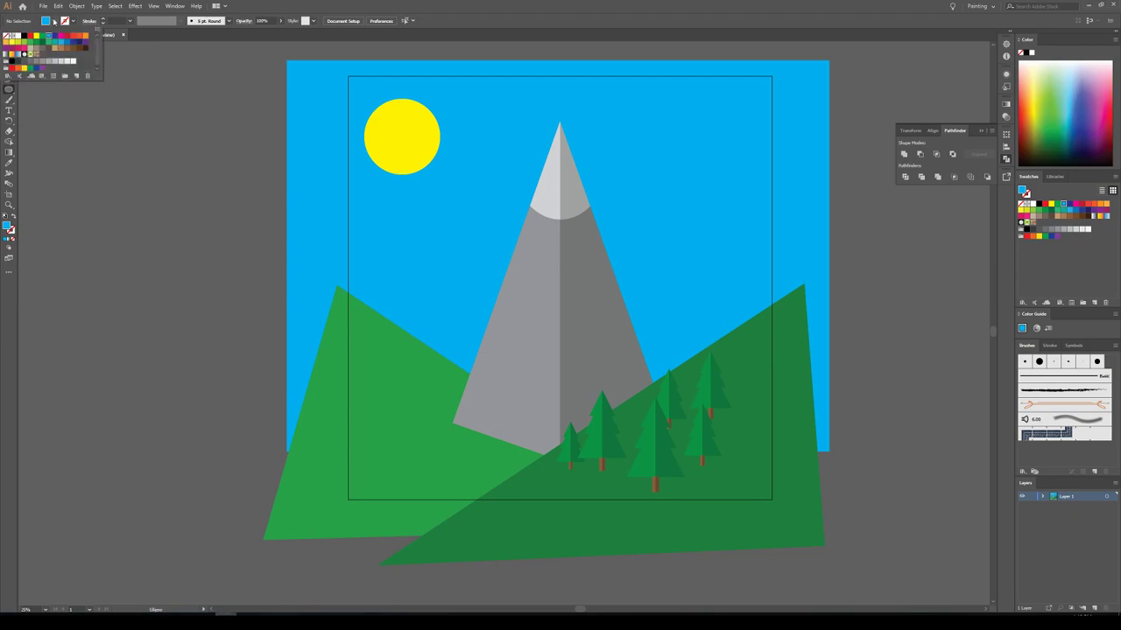
{"action": "left_click", "coordinate": [50, 61]}
{"action": "left_click", "coordinate": [36, 62]}
{"action": "left_click", "coordinate": [31, 63]}
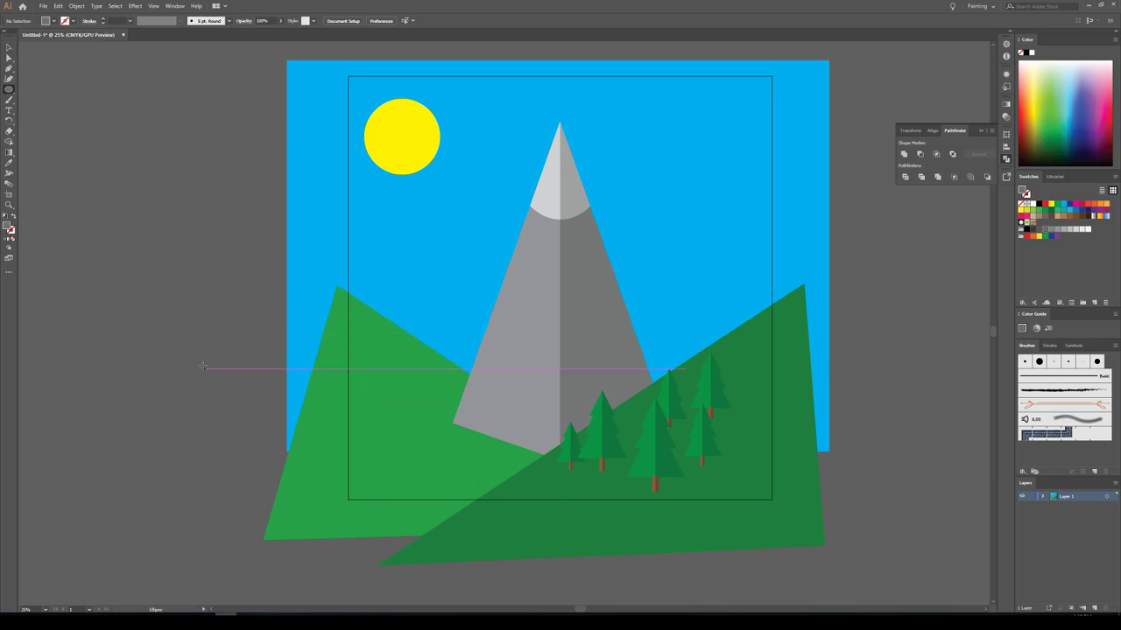
{"action": "mouse_move", "coordinate": [183, 350]}
{"action": "left_mouse_down"}
{"action": "mouse_move", "coordinate": [555, 540]}
{"action": "mouse_move", "coordinate": [535, 545]}
{"action": "left_mouse_up"}
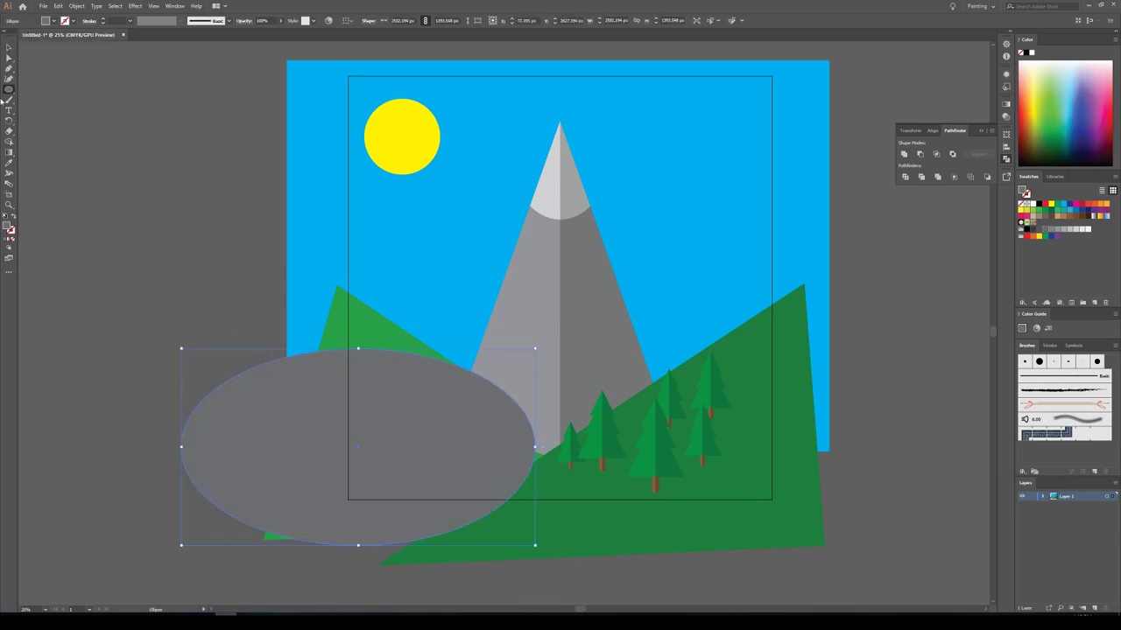
{"action": "left_click", "coordinate": [8, 48]}
{"action": "left_click_drag", "start_coordinate": [469, 438], "coordinate": [495, 496]}
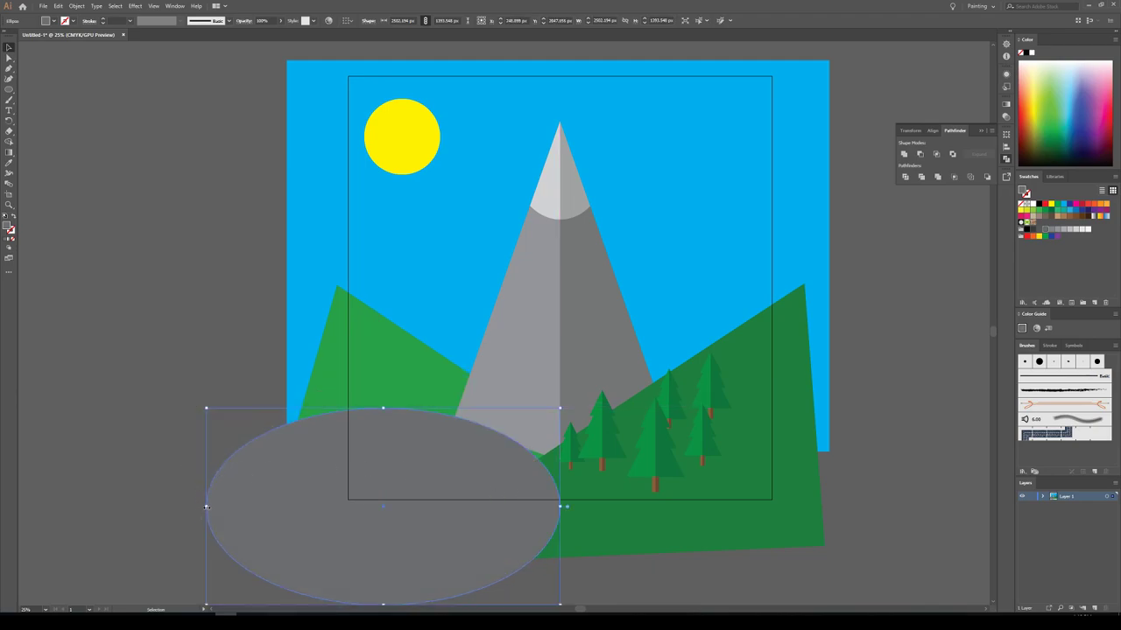
{"action": "left_click_drag", "start_coordinate": [206, 506], "coordinate": [135, 506]}
{"action": "left_click", "coordinate": [165, 320]}
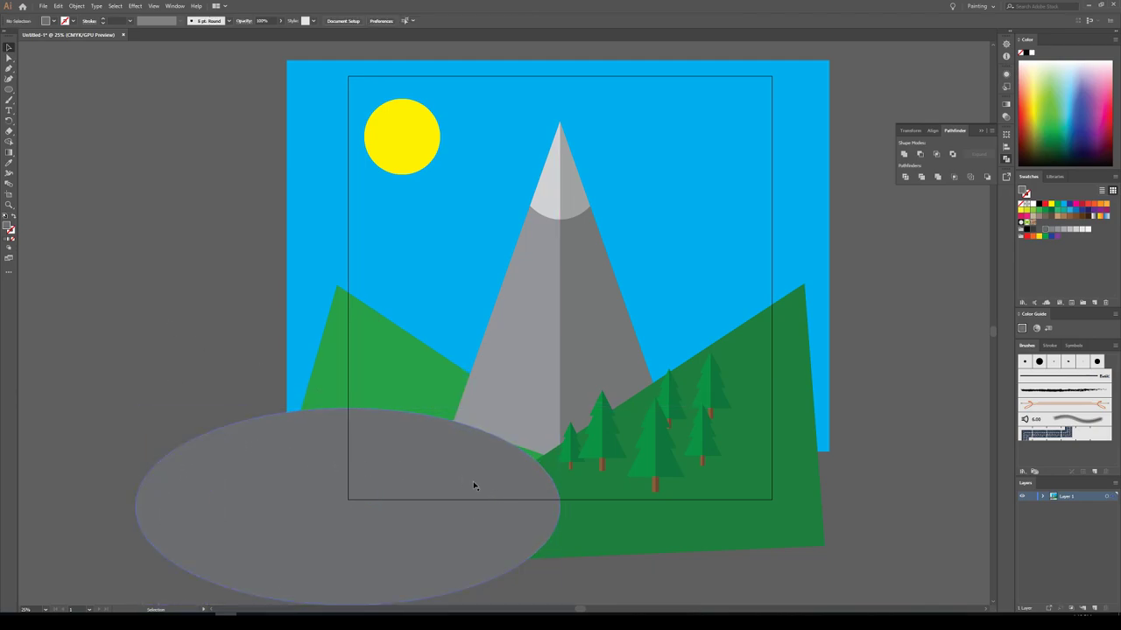
{"action": "left_click_drag", "start_coordinate": [453, 472], "coordinate": [452, 491]}
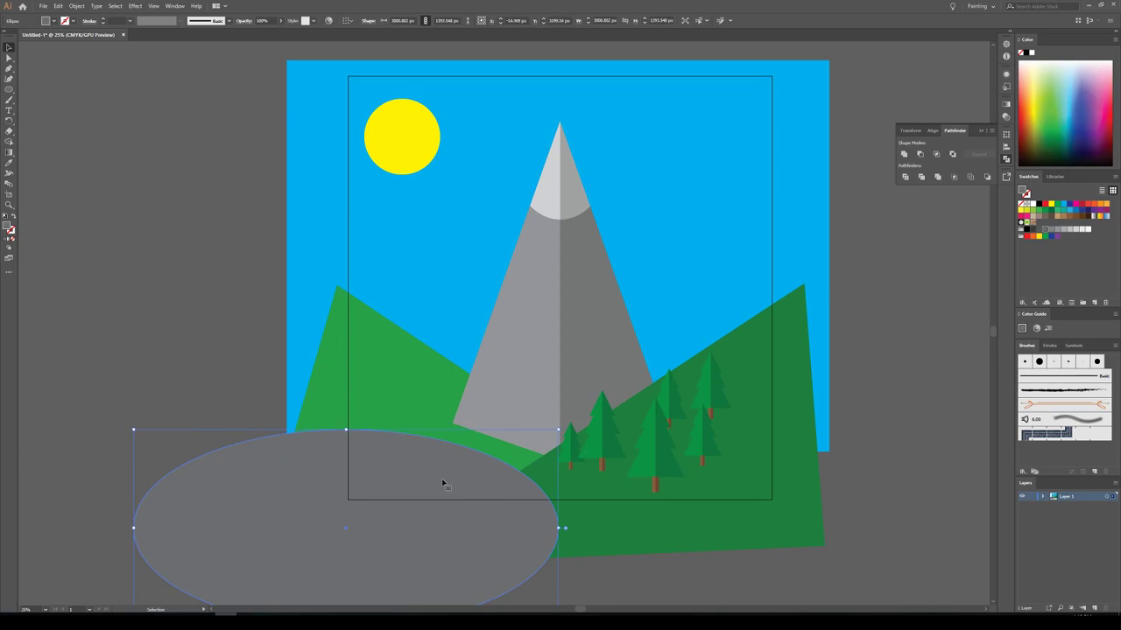
{"action": "scroll", "coordinate": [440, 473], "scroll_direction": "down", "scroll_amount": 3}
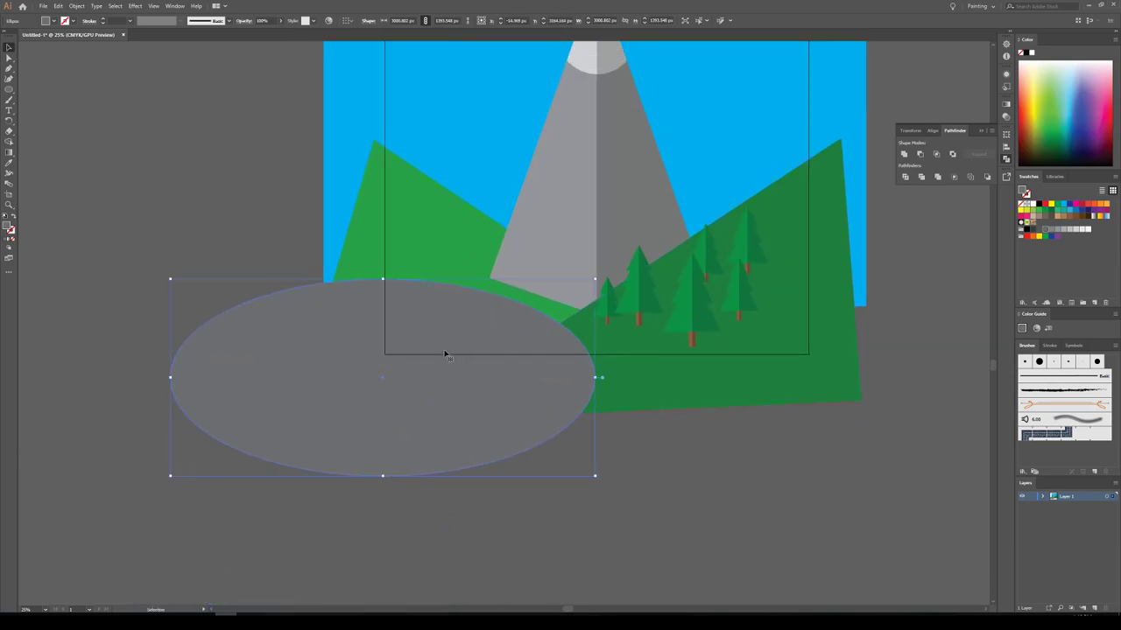
Step: Subtract an offset copy with Minus Front and send the resulting arc behind the dark-green hill
{"action": "left_click_drag", "start_coordinate": [464, 327], "coordinate": [453, 334]}
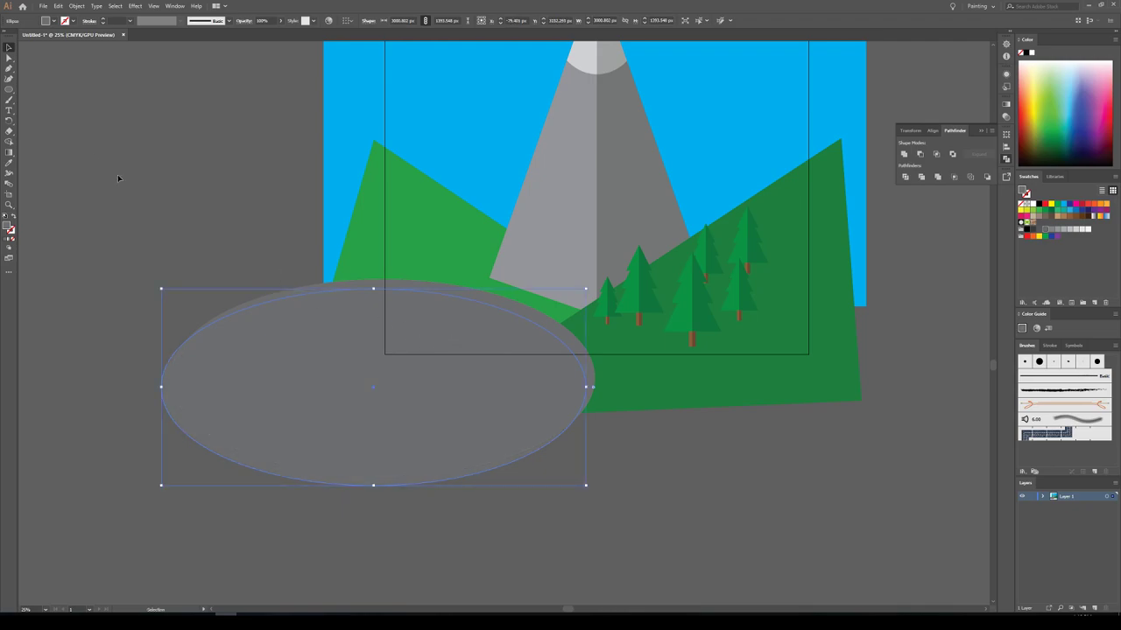
{"action": "left_click", "coordinate": [201, 236]}
{"action": "left_click", "coordinate": [278, 388]}
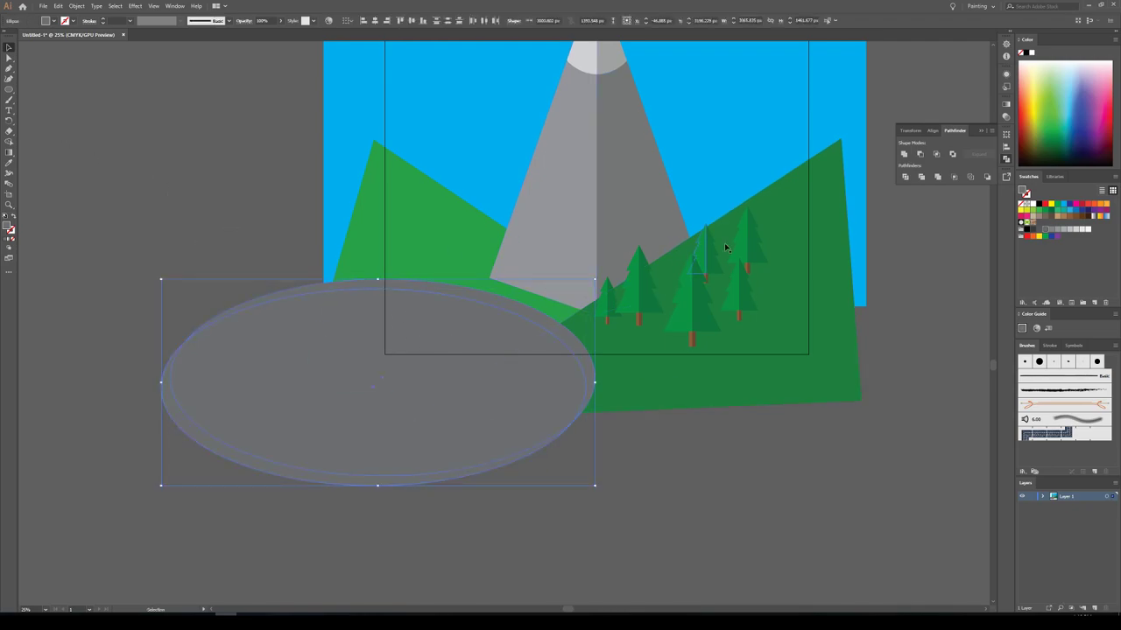
{"action": "left_click", "coordinate": [919, 154]}
{"action": "left_click", "coordinate": [163, 195]}
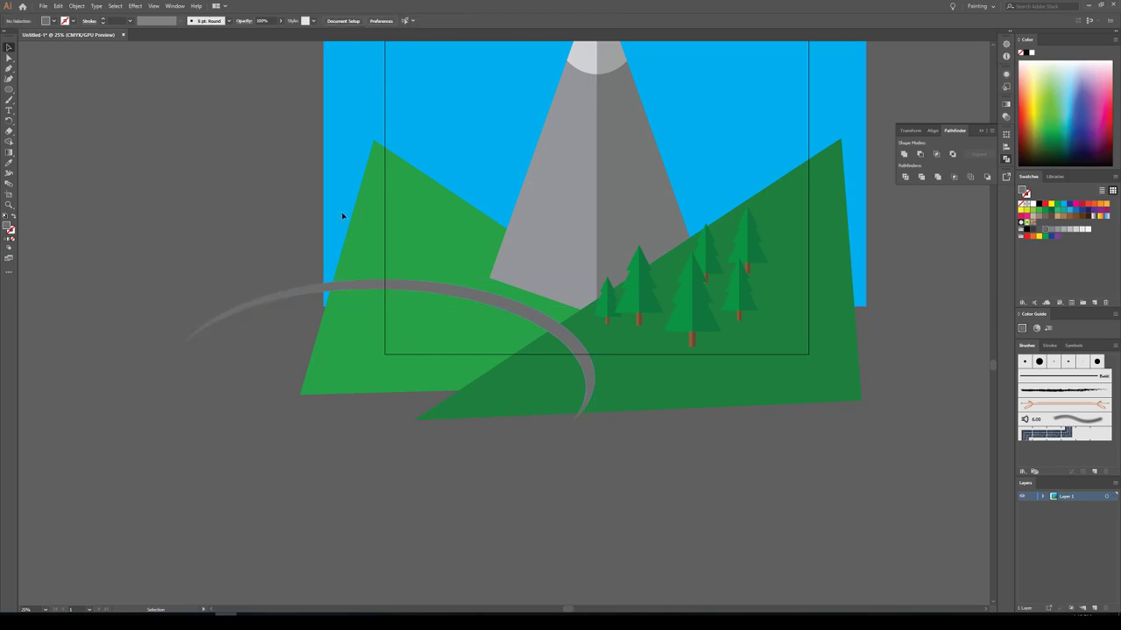
{"action": "left_click", "coordinate": [425, 288]}
{"action": "key", "text": "a"}
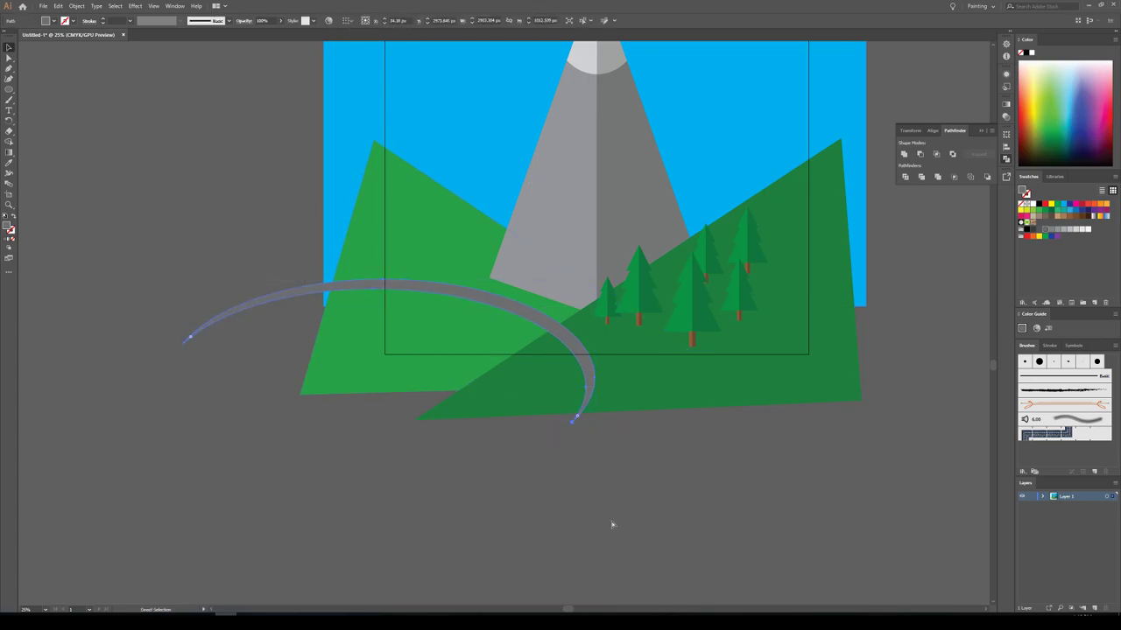
{"action": "key", "text": "ctrl+["}
{"action": "key", "text": "v"}
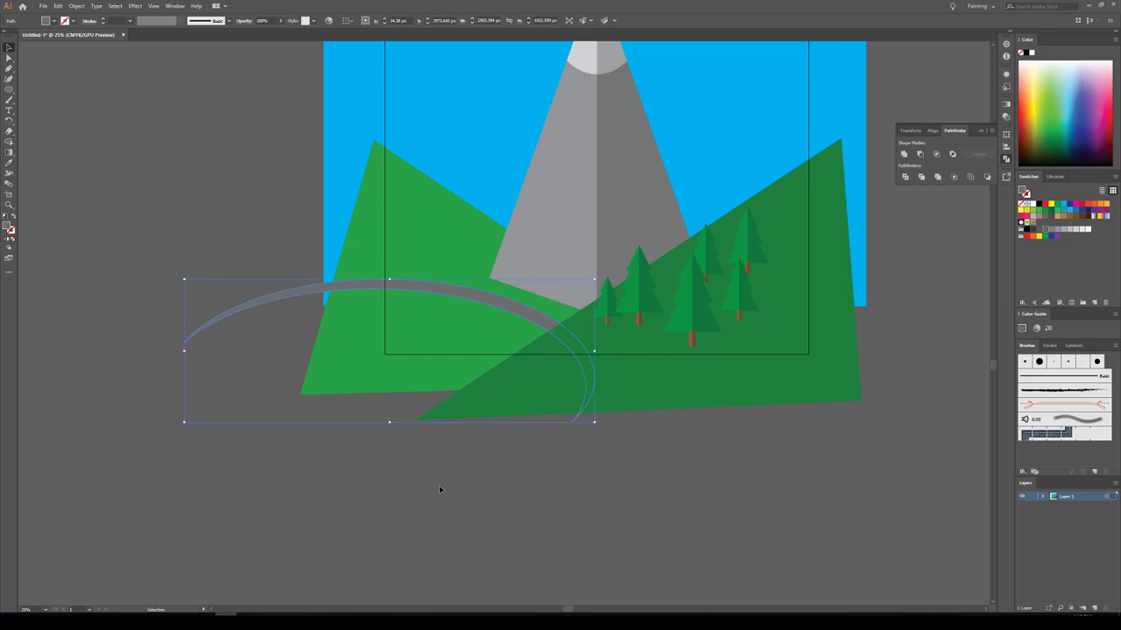
{"action": "left_click", "coordinate": [444, 487]}
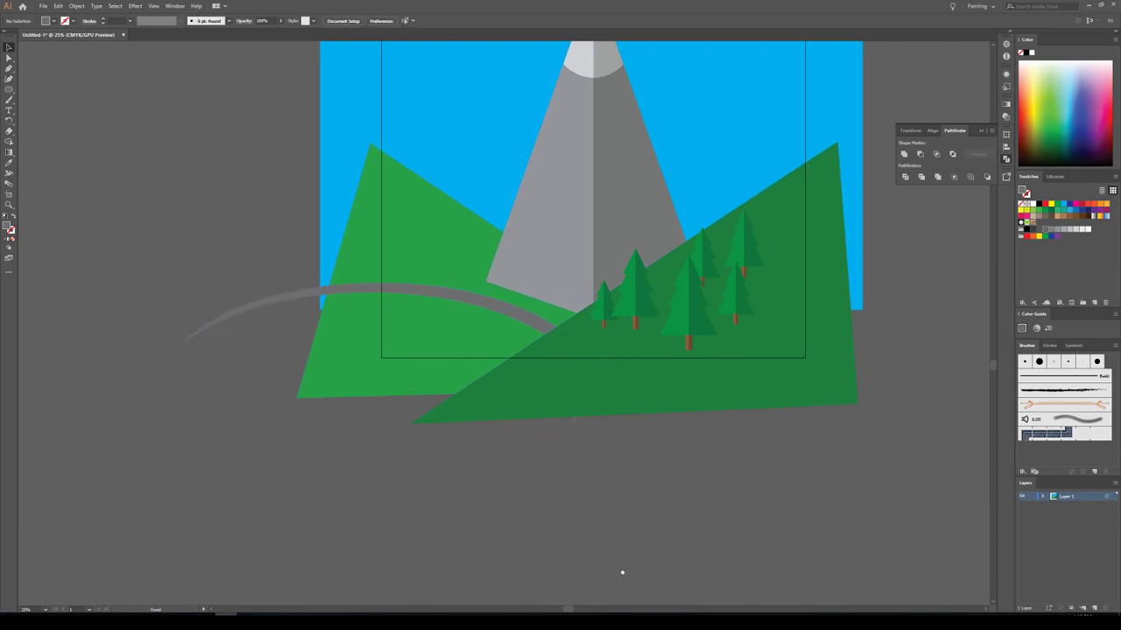
{"action": "left_click_drag", "start_coordinate": [796, 326], "coordinate": [677, 466]}
Step: Draw three overlapping white-filled circles right of the mountain peak
{"action": "left_click_drag", "start_coordinate": [822, 298], "coordinate": [811, 326]}
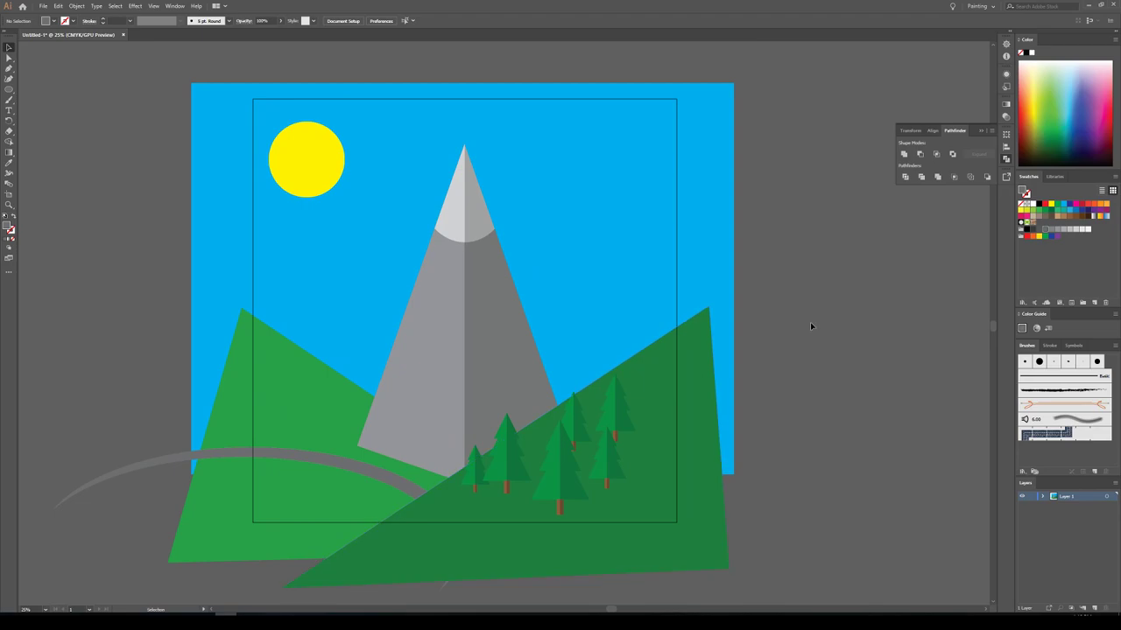
{"action": "left_click", "coordinate": [9, 90]}
{"action": "left_click", "coordinate": [54, 21]}
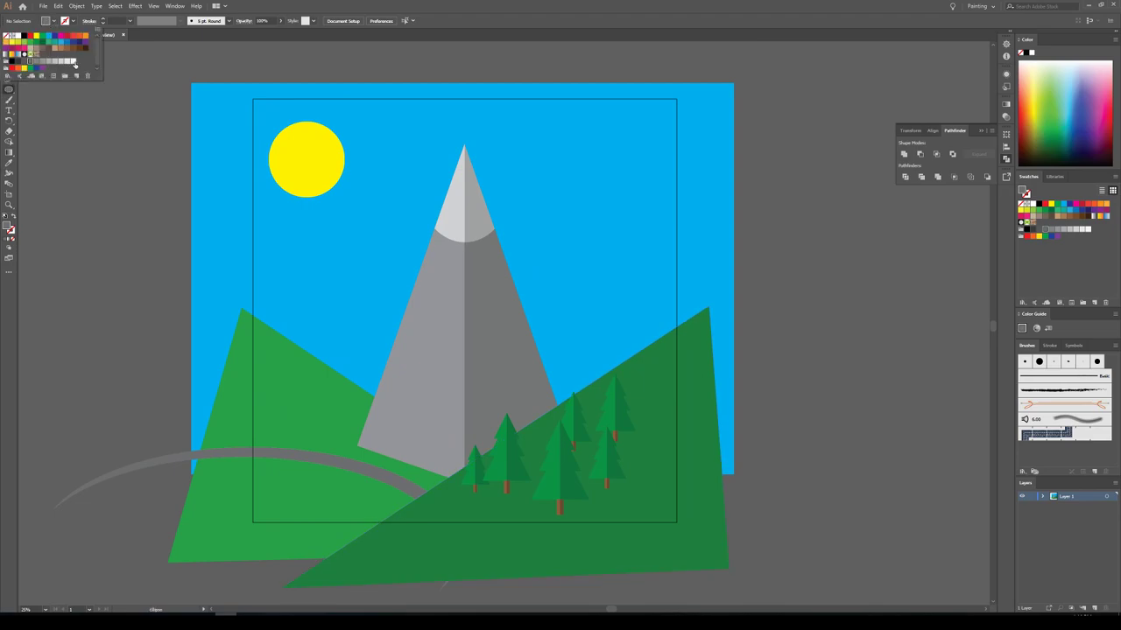
{"action": "left_click", "coordinate": [75, 65]}
{"action": "left_click_drag", "start_coordinate": [528, 134], "coordinate": [572, 176]}
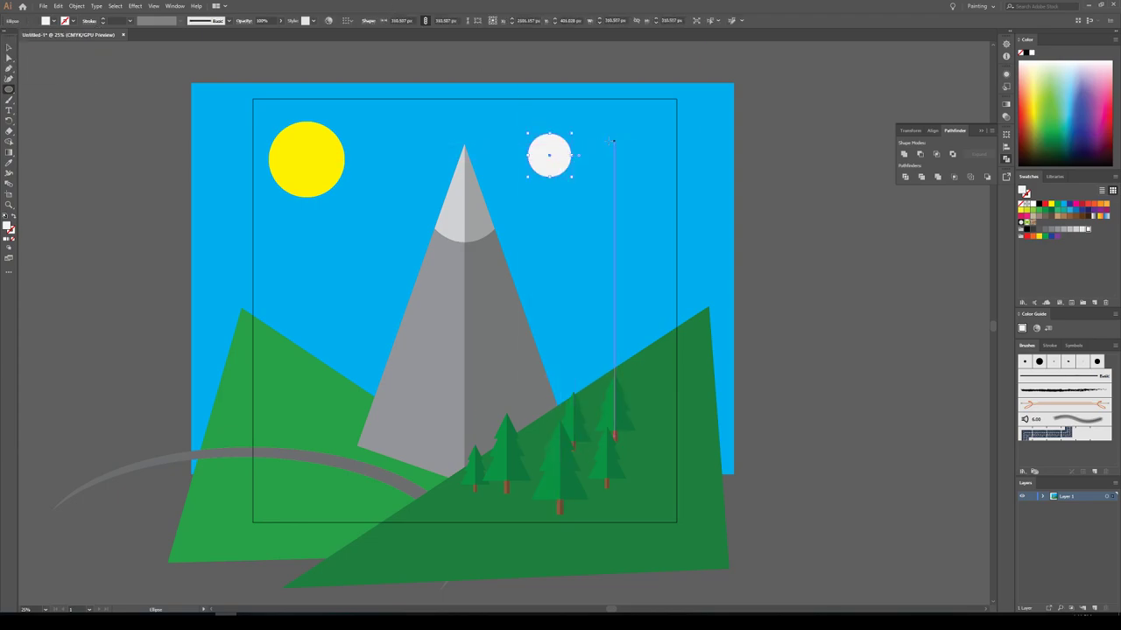
{"action": "left_click_drag", "start_coordinate": [605, 122], "coordinate": [582, 144]}
{"action": "left_click_drag", "start_coordinate": [555, 184], "coordinate": [625, 143]}
{"action": "left_click", "coordinate": [8, 50]}
{"action": "left_click", "coordinate": [800, 204]}
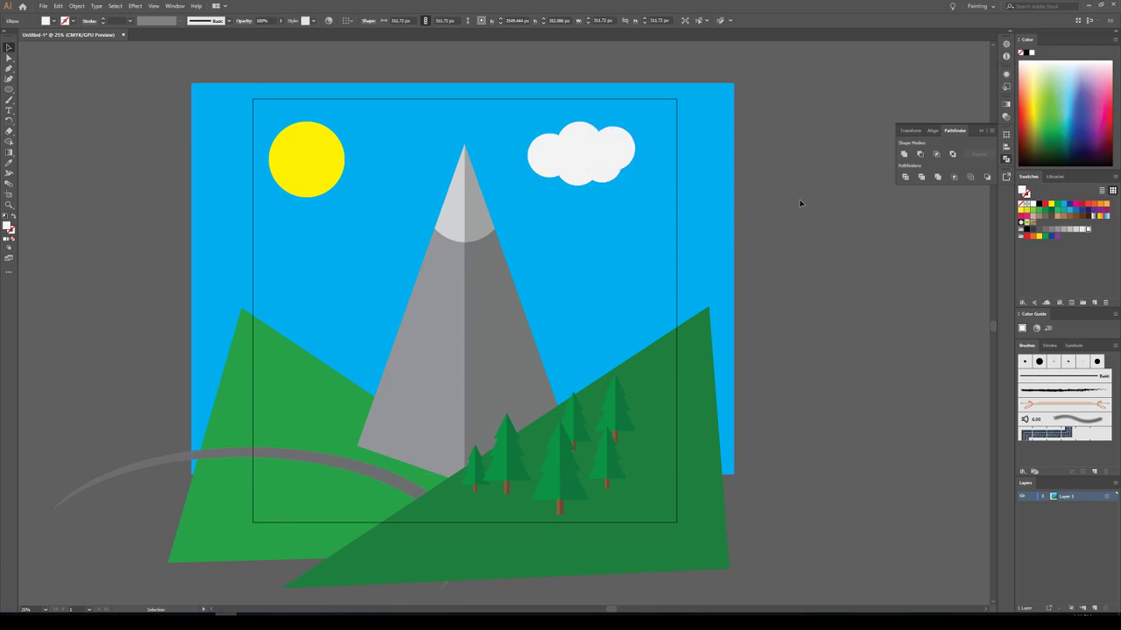
Step: Draw a rectangle across the cloud's bottom and park it off the artboard to the right
{"action": "left_click", "coordinate": [9, 89]}
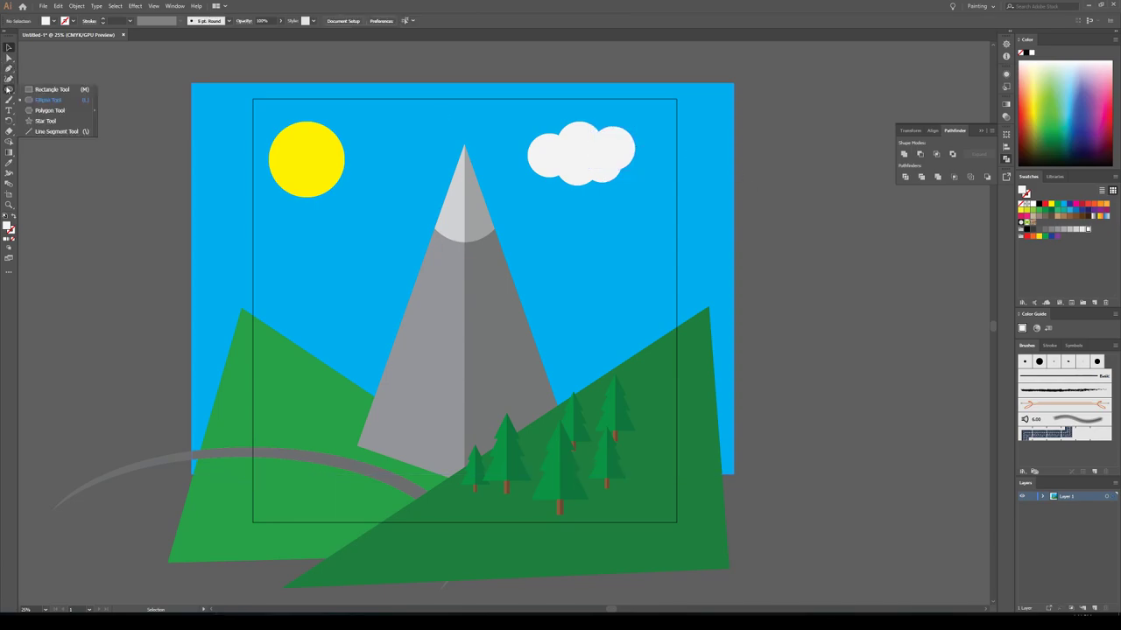
{"action": "left_click", "coordinate": [44, 88]}
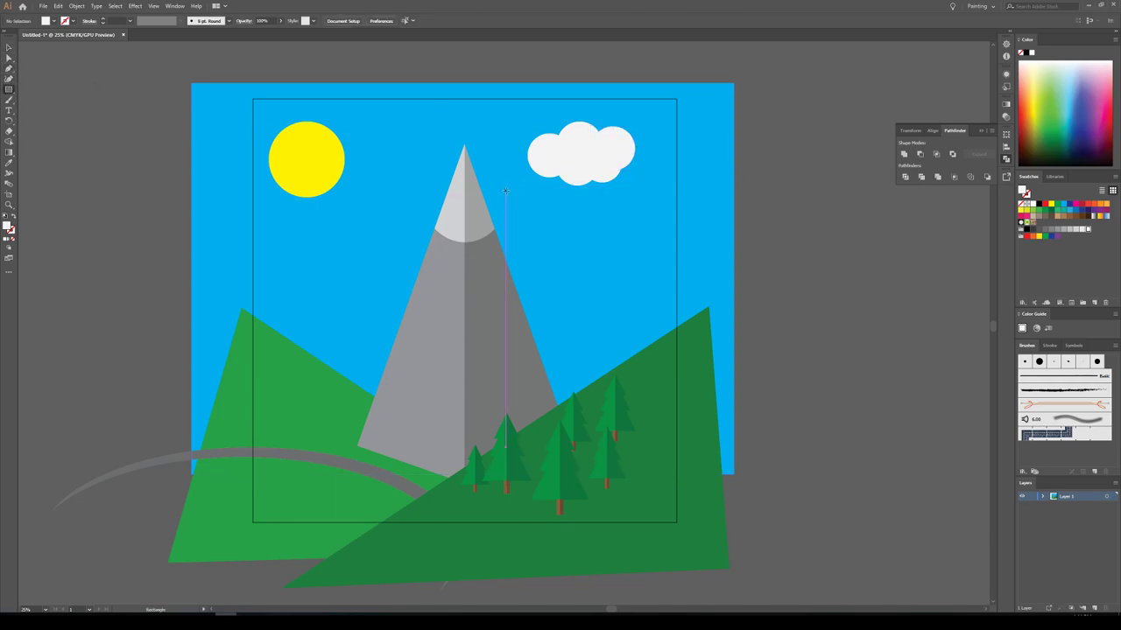
{"action": "left_click_drag", "start_coordinate": [531, 185], "coordinate": [649, 163]}
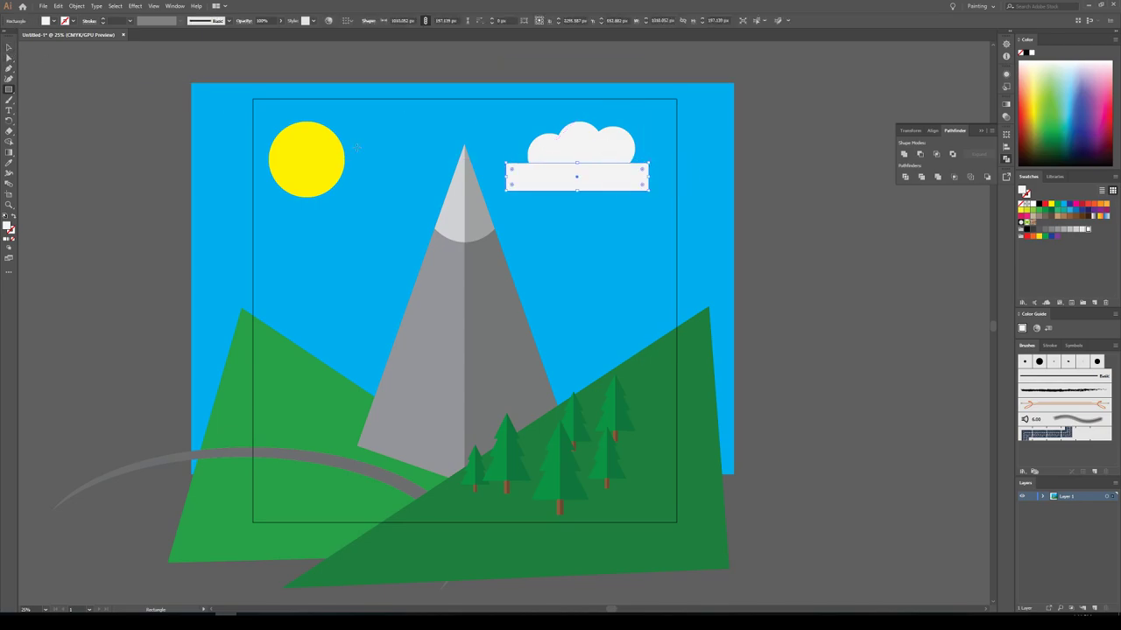
{"action": "left_click", "coordinate": [9, 46]}
{"action": "left_click_drag", "start_coordinate": [607, 183], "coordinate": [898, 234]}
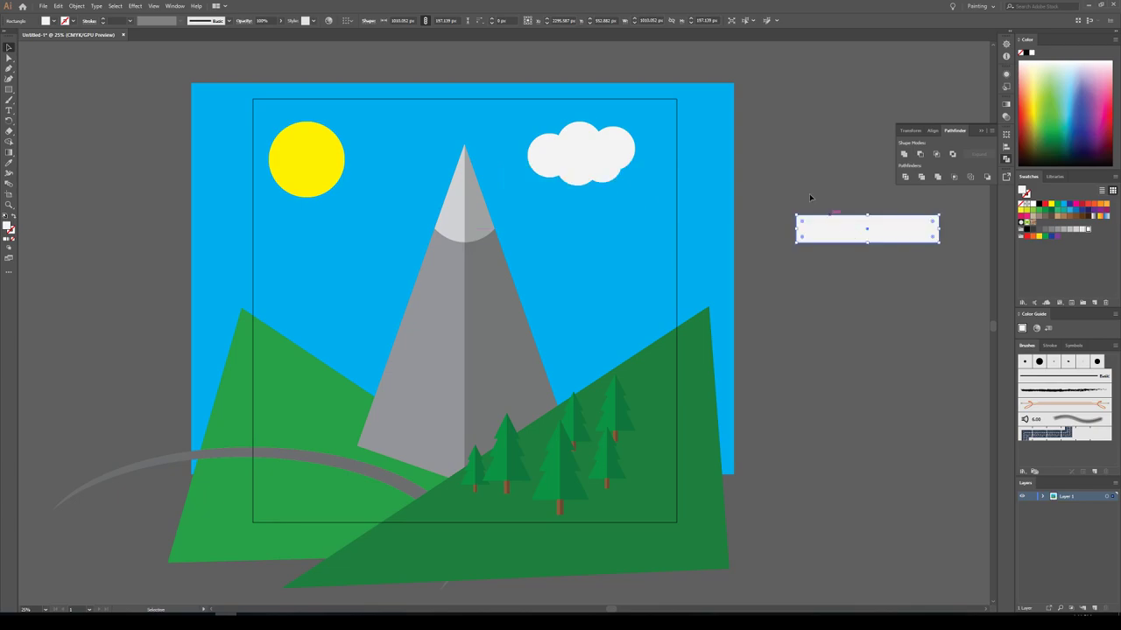
{"action": "left_click", "coordinate": [786, 154]}
Step: Unite the overlapping cloud circles into a single shape with Pathfinder
{"action": "left_click_drag", "start_coordinate": [530, 140], "coordinate": [578, 165]}
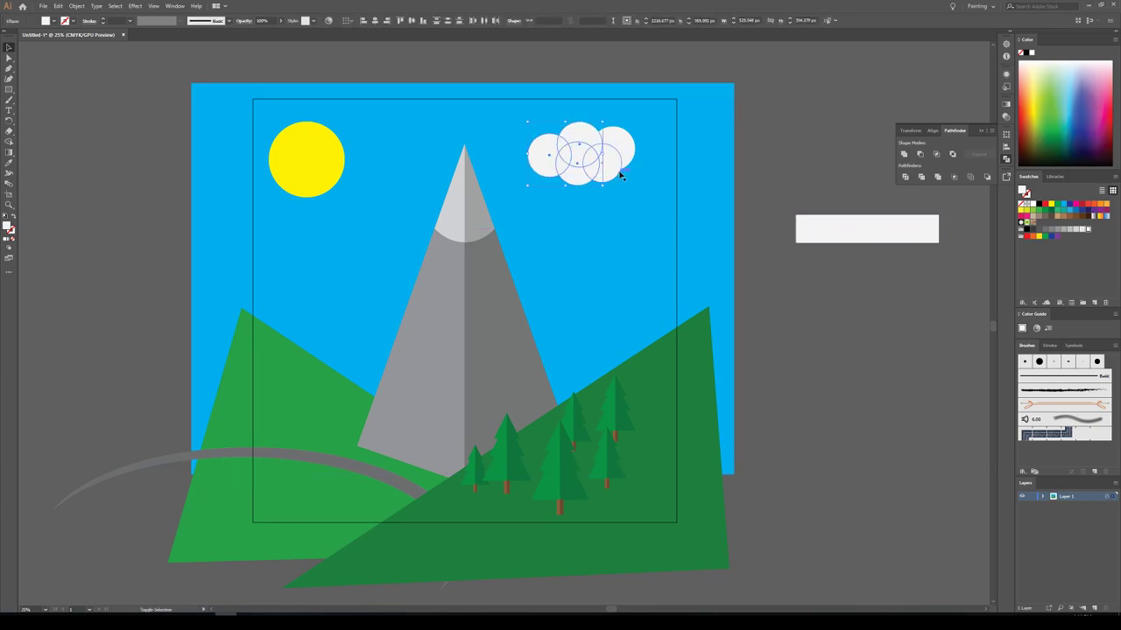
{"action": "left_click", "coordinate": [613, 174], "text": "shift"}
{"action": "left_click", "coordinate": [903, 154]}
{"action": "left_click", "coordinate": [787, 159]}
Step: Cut the rectangle from the cloud's bottom with Minus Front, then shift the cloud right and down
{"action": "left_click_drag", "start_coordinate": [869, 231], "coordinate": [590, 177]}
{"action": "left_click", "coordinate": [580, 156], "text": "shift"}
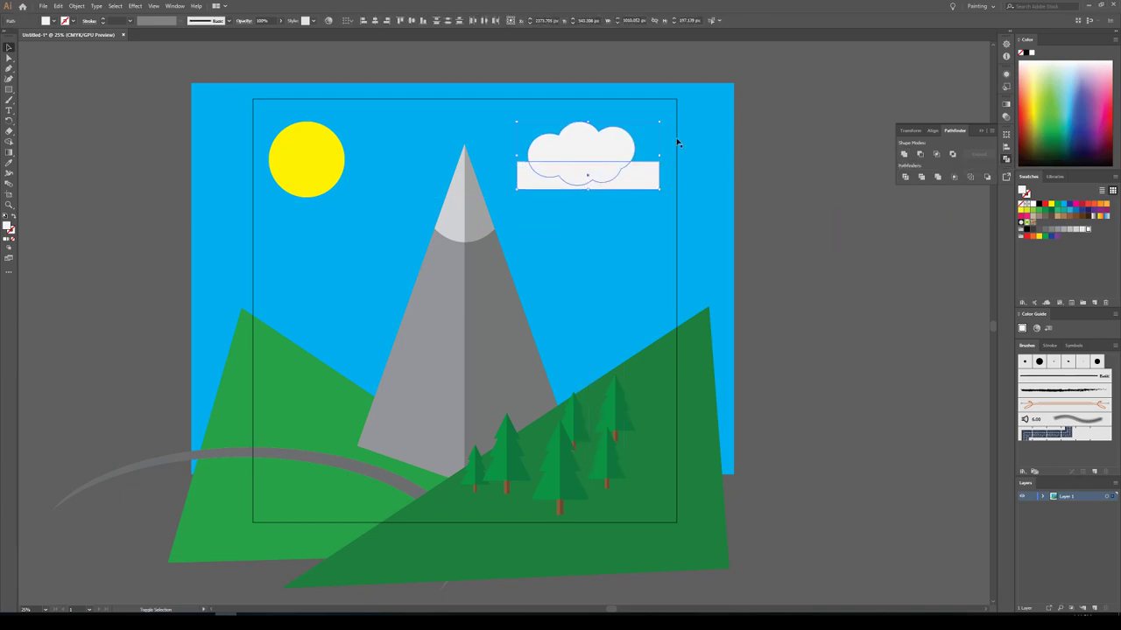
{"action": "left_click", "coordinate": [921, 154]}
{"action": "left_click", "coordinate": [863, 180]}
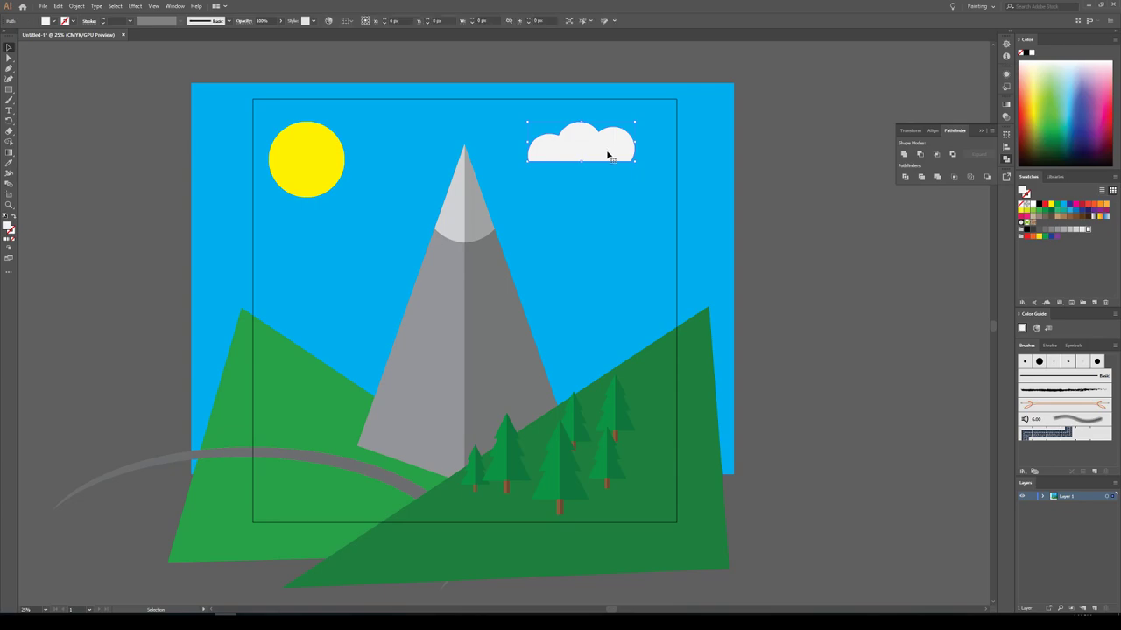
{"action": "left_click_drag", "start_coordinate": [607, 155], "coordinate": [408, 203]}
Step: Place a cloud copy over the sun, then select the small cloud right of the peak
{"action": "left_click_drag", "start_coordinate": [330, 178], "coordinate": [485, 162]}
{"action": "left_click", "coordinate": [845, 248]}
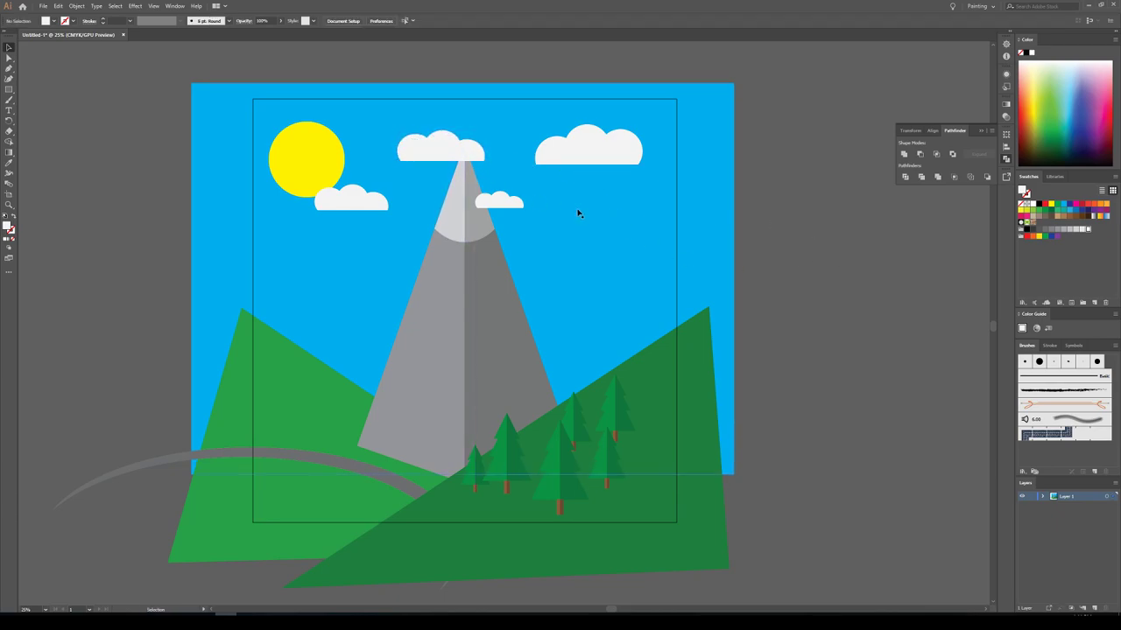
{"action": "left_click", "coordinate": [516, 202]}
{"action": "key", "text": "a"}
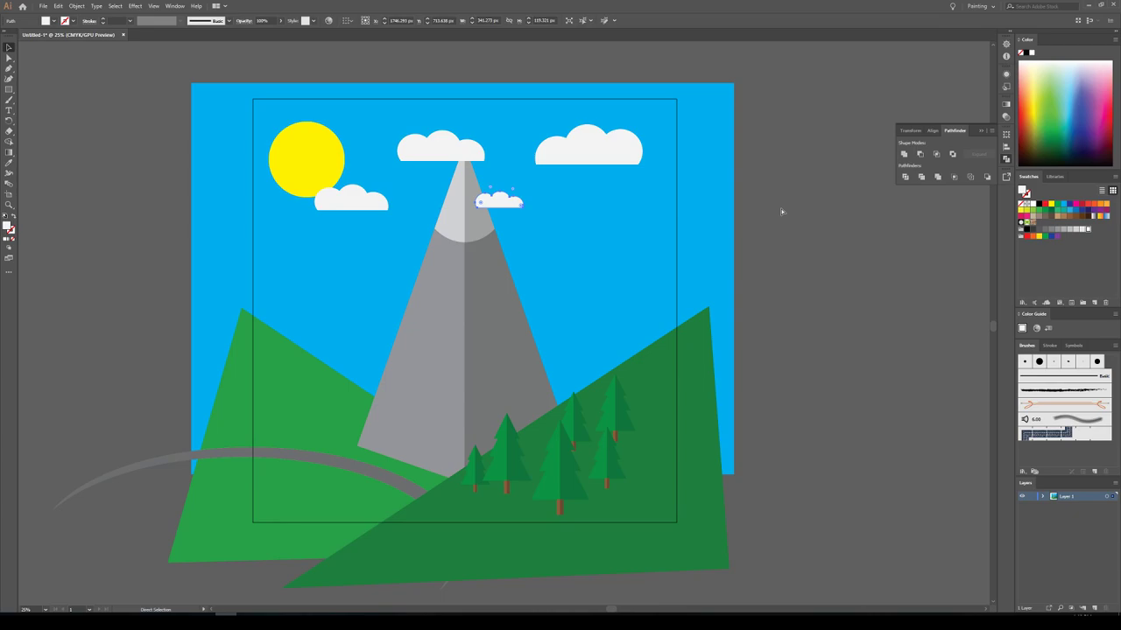
Step: Lower the opacity of the top cloud and the small left cloud to about 60%
{"action": "key", "text": "v"}
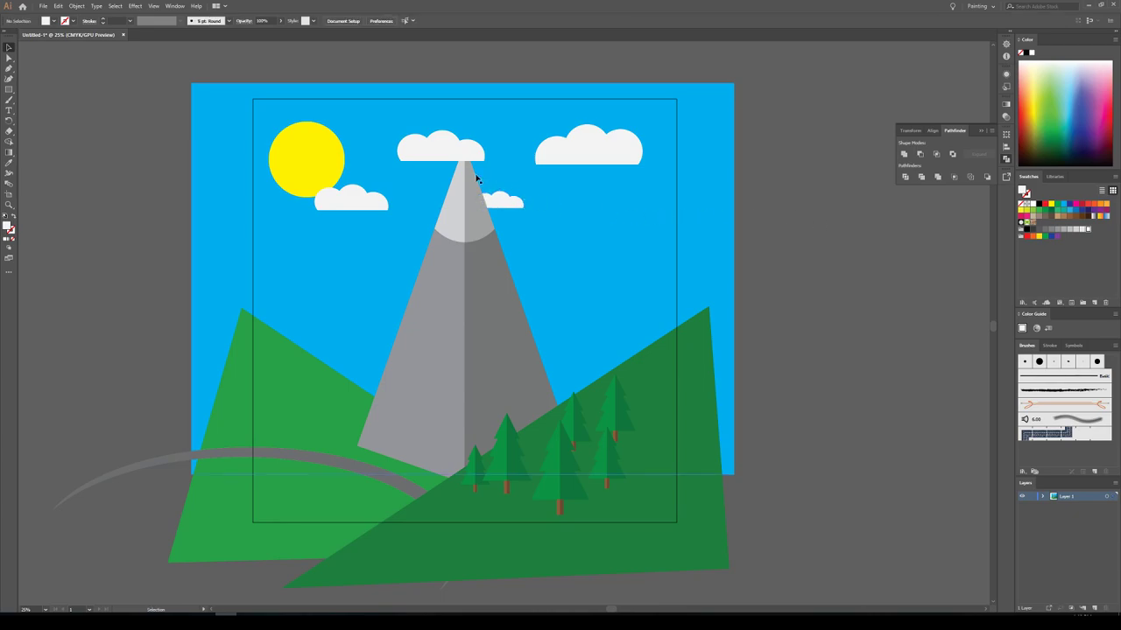
{"action": "left_click", "coordinate": [452, 153]}
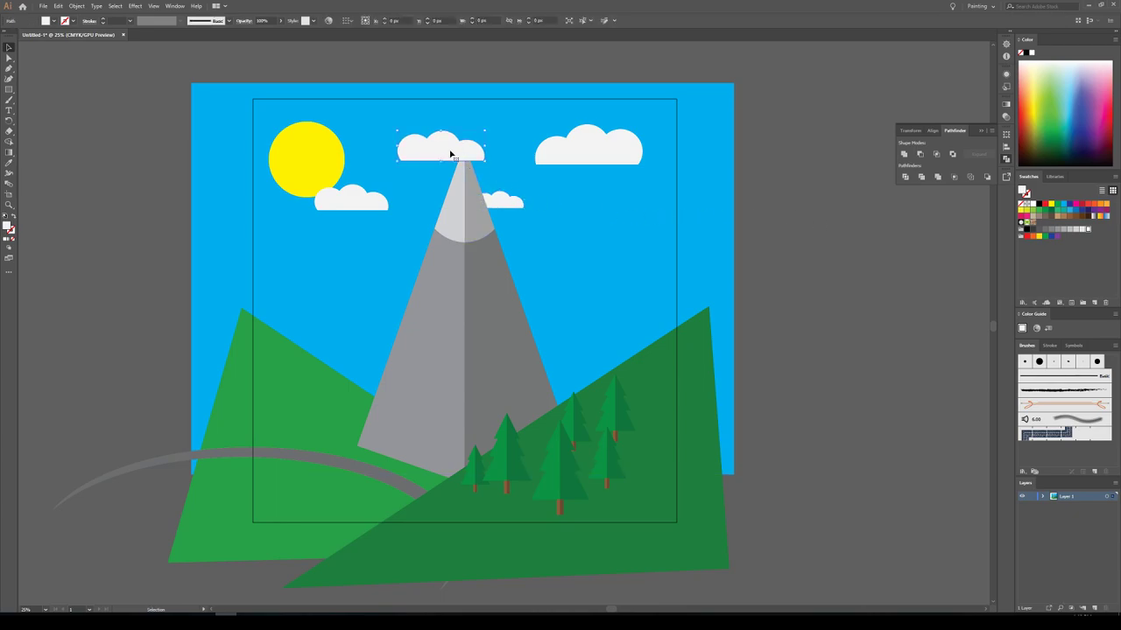
{"action": "left_click", "coordinate": [282, 21]}
{"action": "left_click_drag", "start_coordinate": [268, 34], "coordinate": [258, 34]}
{"action": "left_click", "coordinate": [355, 195]}
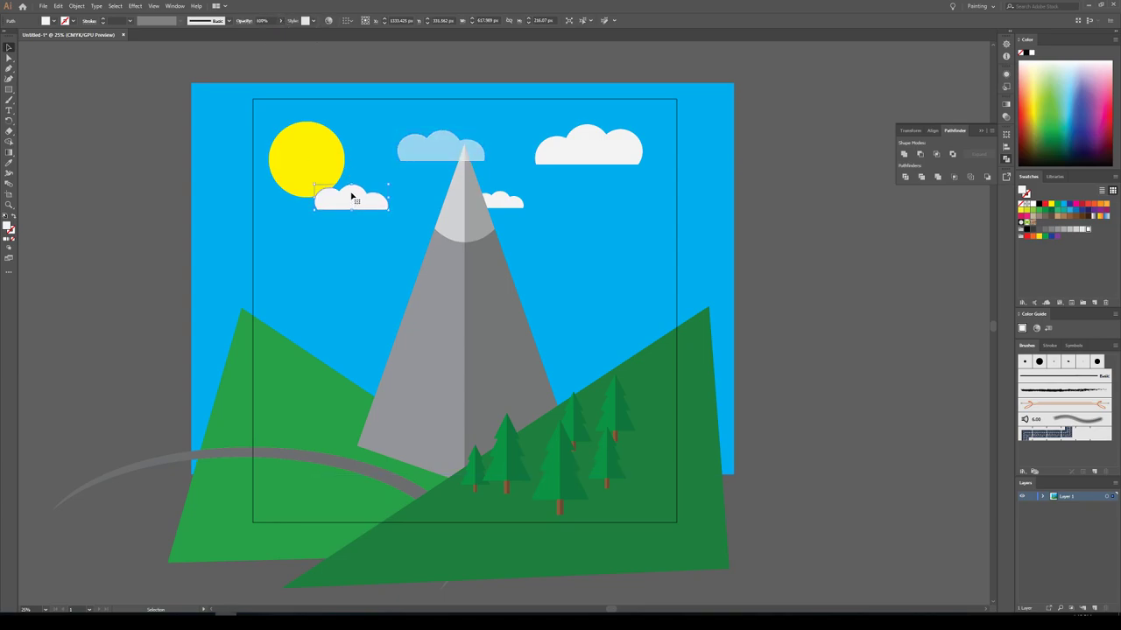
{"action": "left_click", "coordinate": [281, 21]}
{"action": "left_click_drag", "start_coordinate": [269, 34], "coordinate": [258, 34]}
Step: Make the small cloud by the peak and the large right cloud semi-transparent
{"action": "left_click", "coordinate": [498, 198]}
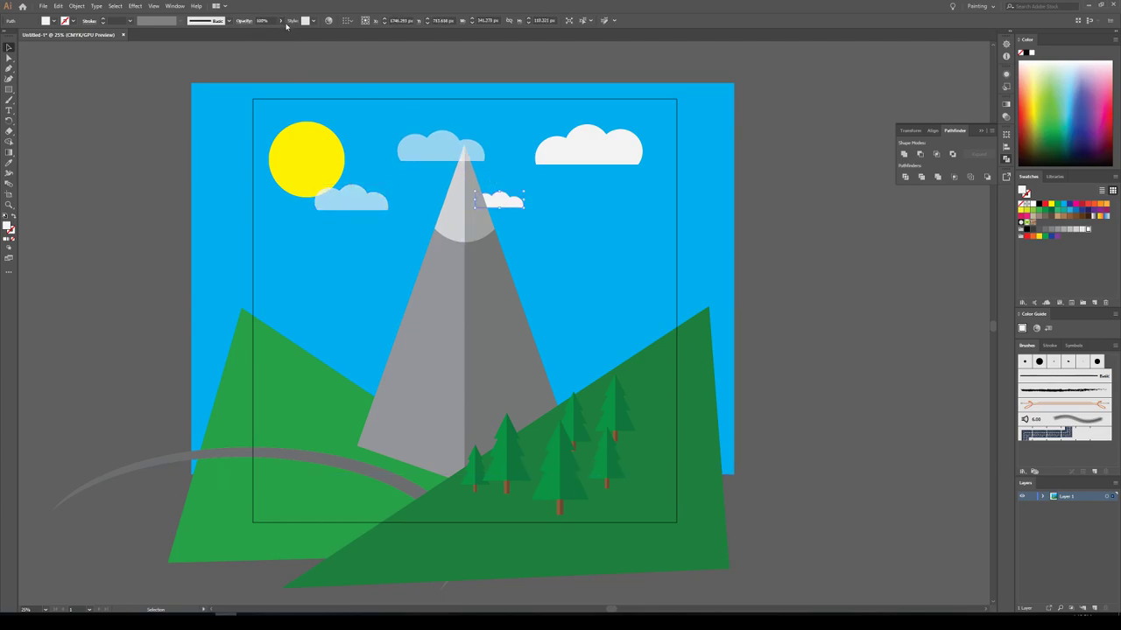
{"action": "left_click", "coordinate": [281, 21]}
{"action": "left_click", "coordinate": [265, 32]}
{"action": "left_click", "coordinate": [602, 145]}
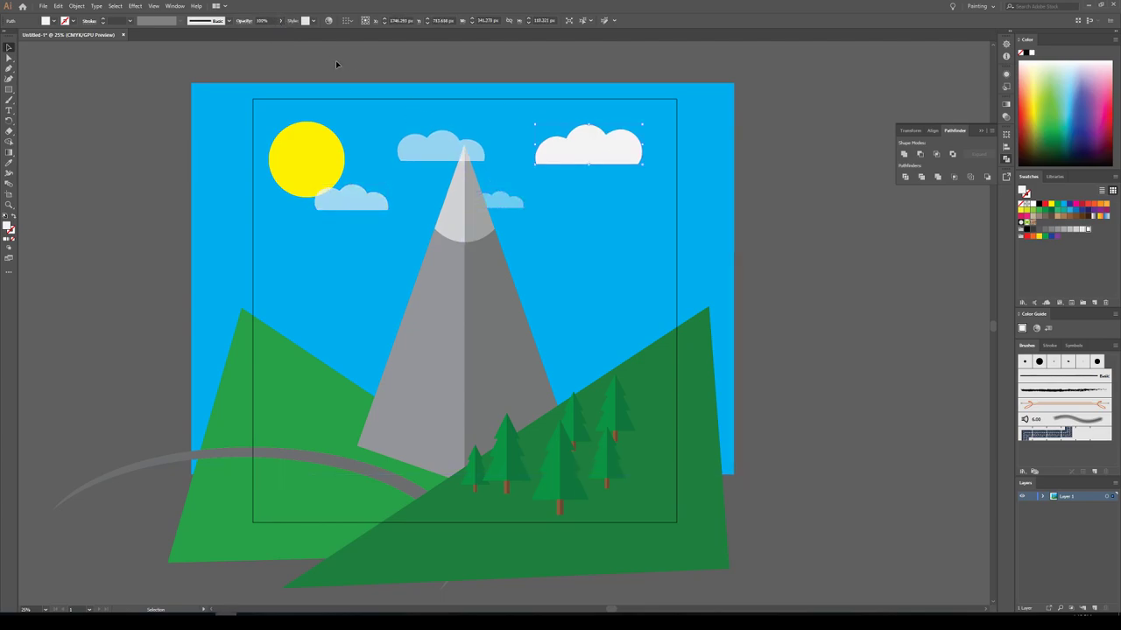
{"action": "left_click", "coordinate": [280, 22]}
{"action": "left_click", "coordinate": [274, 33]}
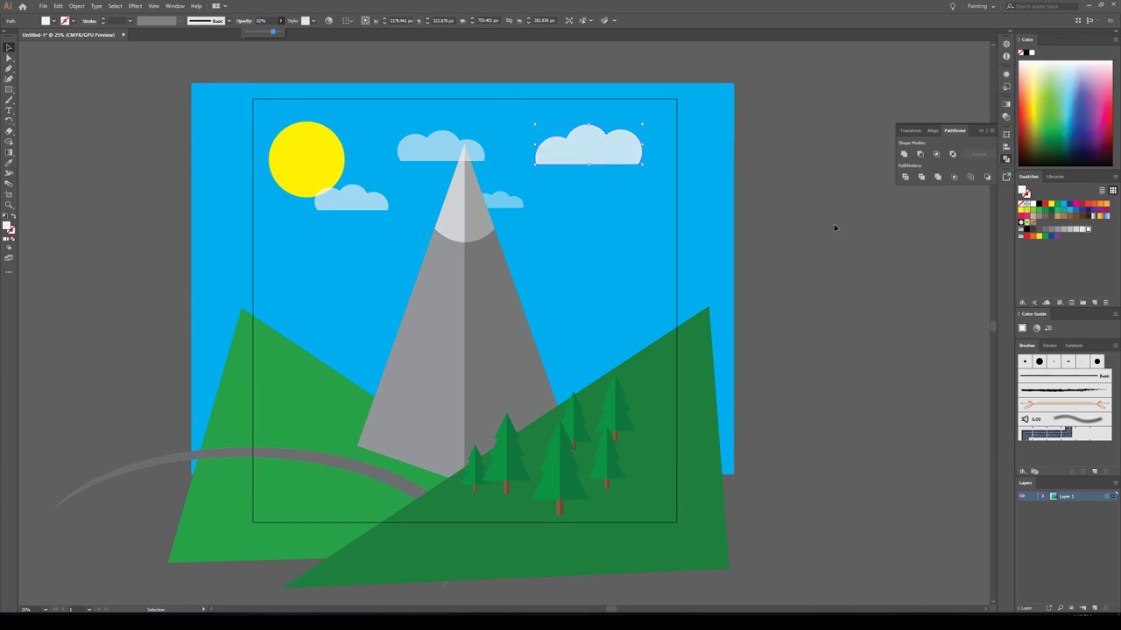
{"action": "left_click", "coordinate": [826, 226]}
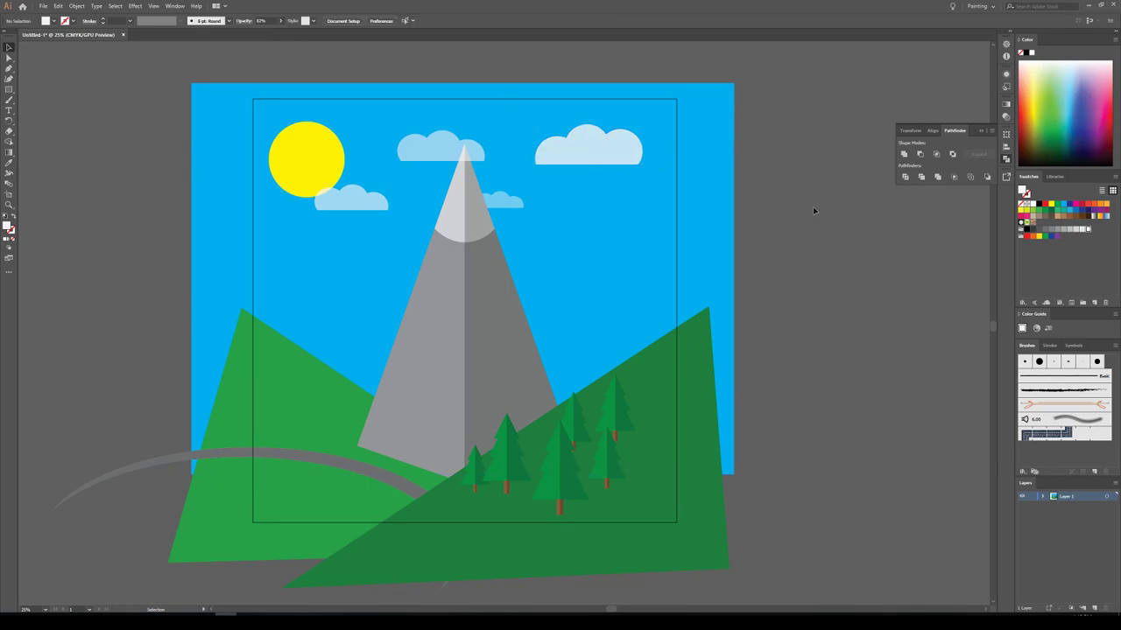
{"action": "left_click", "coordinate": [575, 163]}
{"action": "left_click", "coordinate": [281, 21]}
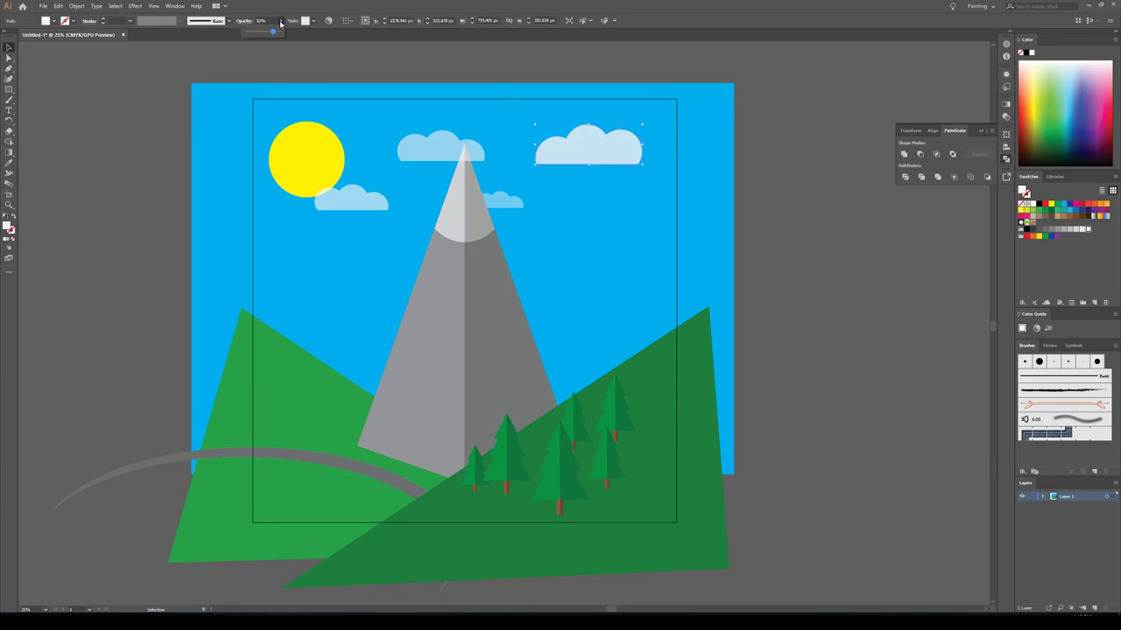
{"action": "left_click", "coordinate": [268, 34]}
{"action": "left_click", "coordinate": [854, 224]}
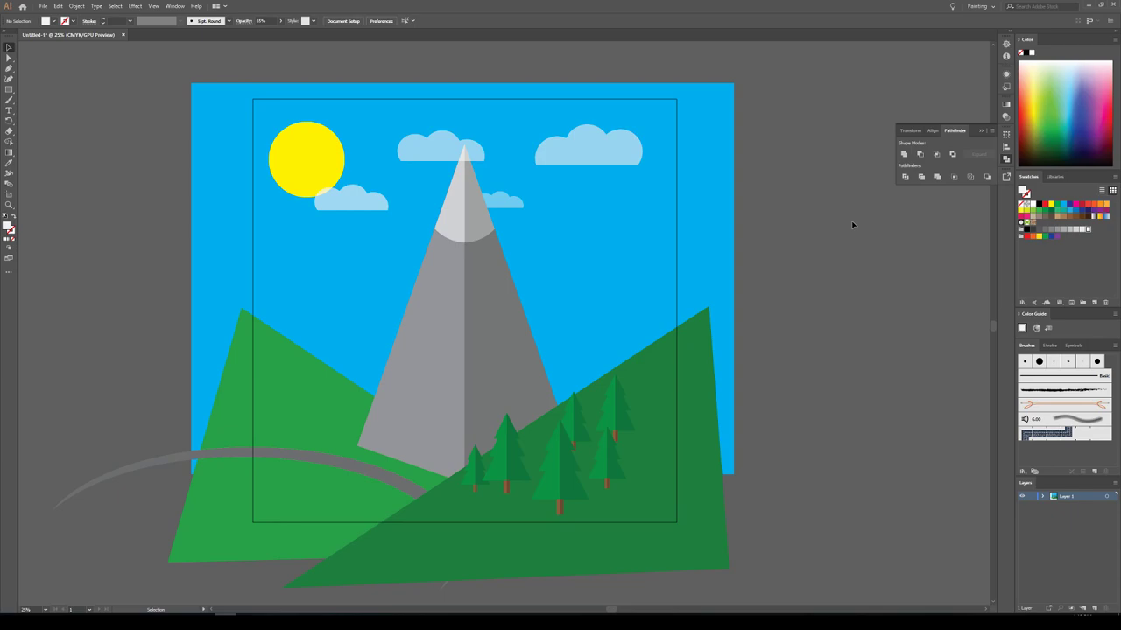
{"action": "key", "text": "ctrl+y"}
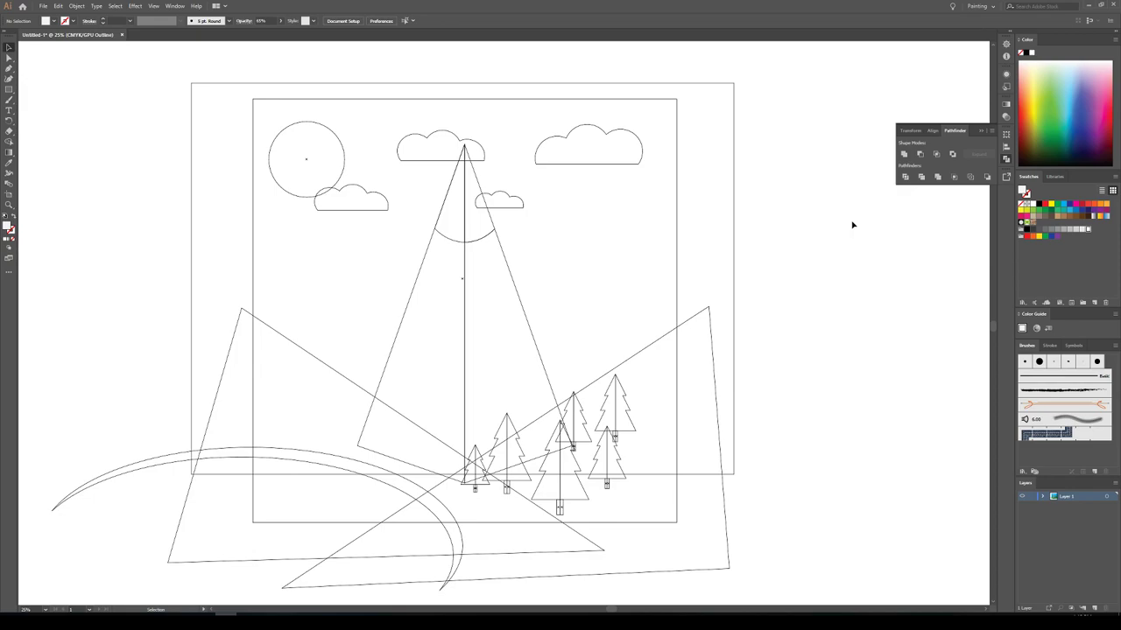
{"action": "key", "text": "ctrl+y"}
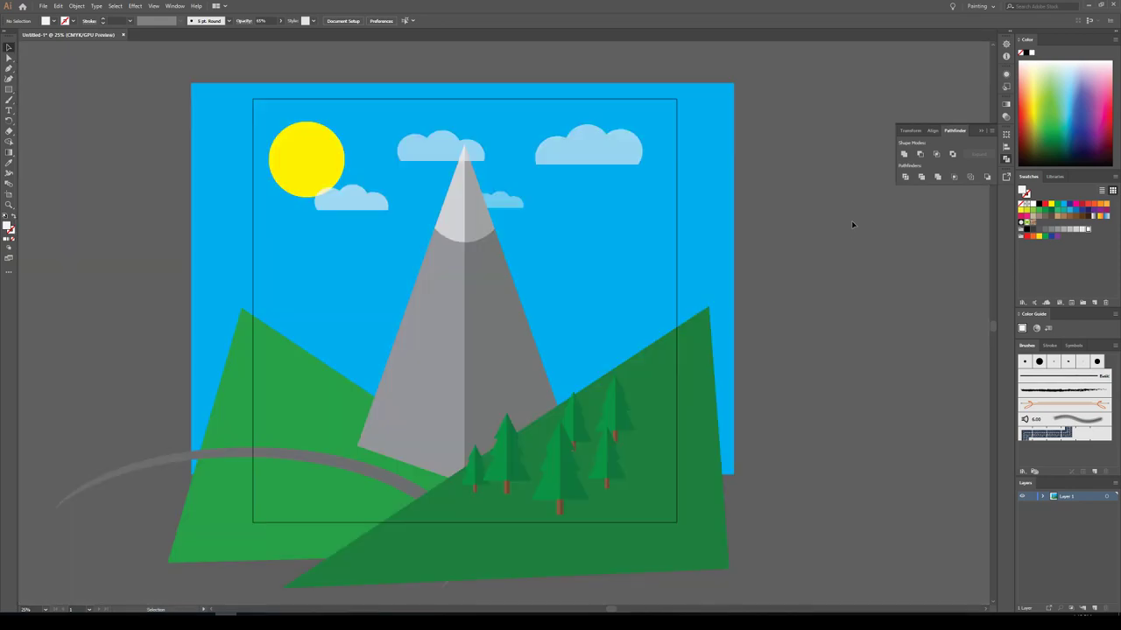